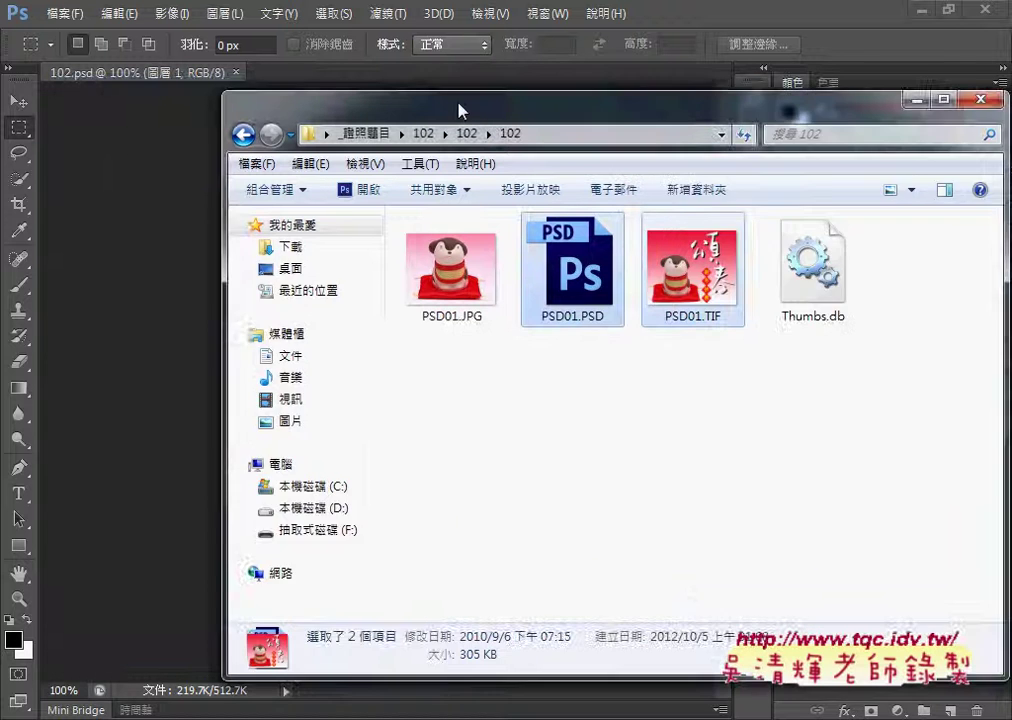
Select PSD01.PSD and PSD01.TIF in Explorer and open both in Photoshop
{"action": "mouse_move", "coordinate": [607, 356]}
{"action": "left_mouse_down"}
{"action": "mouse_move", "coordinate": [498, 268]}
{"action": "mouse_move", "coordinate": [279, 38]}
{"action": "left_mouse_up"}
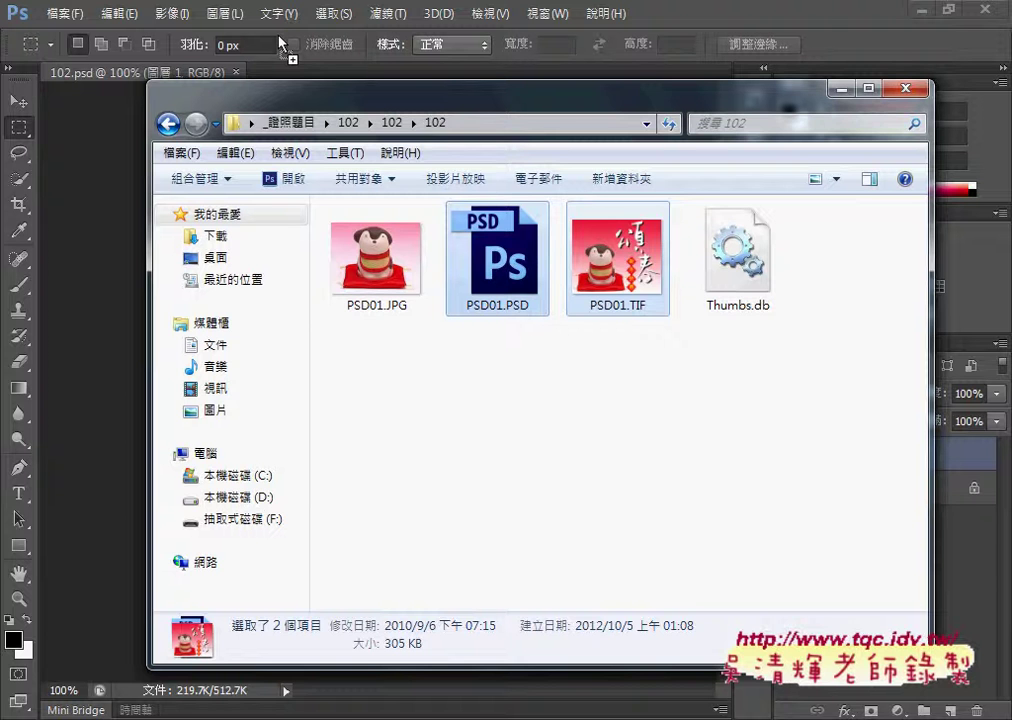
{"action": "left_click_drag", "start_coordinate": [280, 44], "coordinate": [244, 27]}
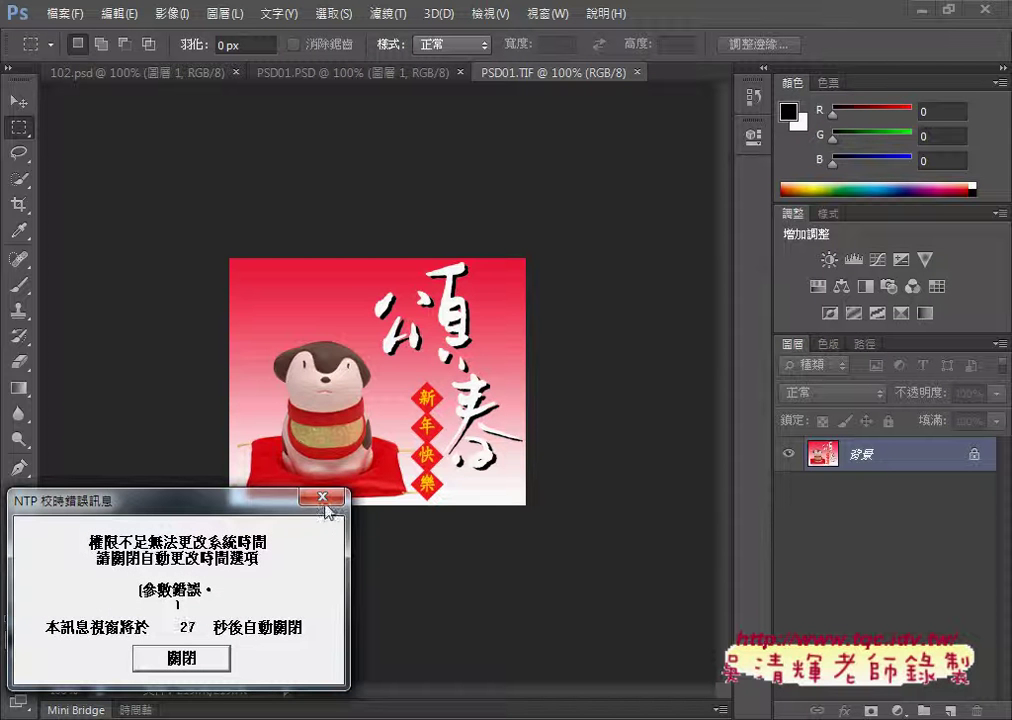
{"action": "left_click", "coordinate": [212, 658]}
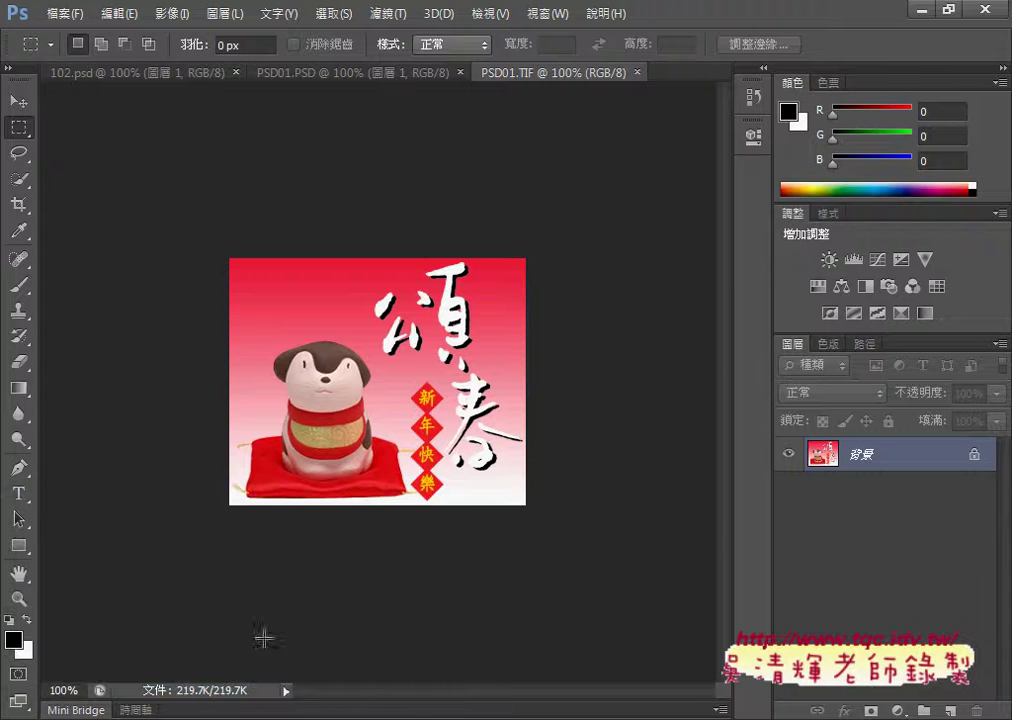
{"action": "left_click", "coordinate": [351, 74]}
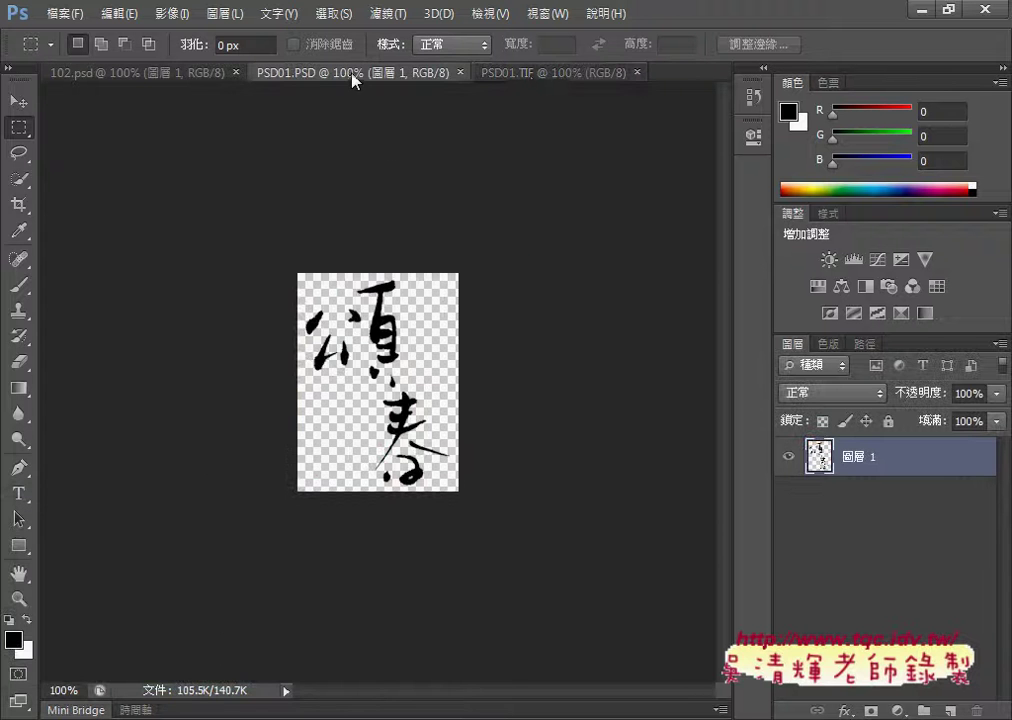
{"action": "left_click", "coordinate": [531, 75]}
{"action": "left_click", "coordinate": [64, 13]}
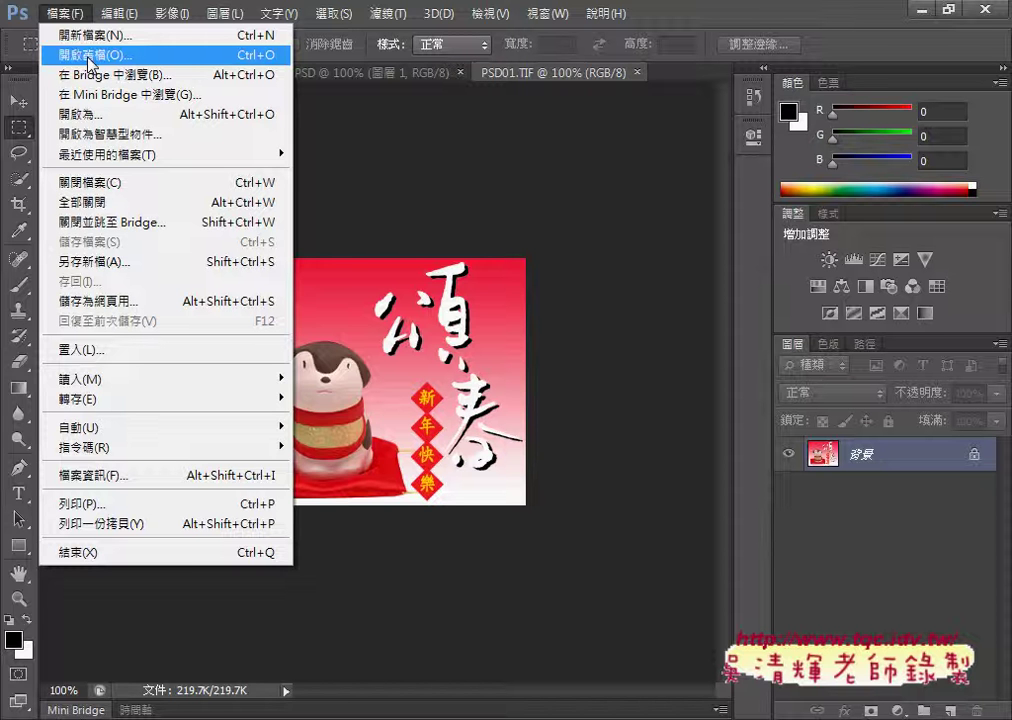
{"action": "key", "text": "alt+s"}
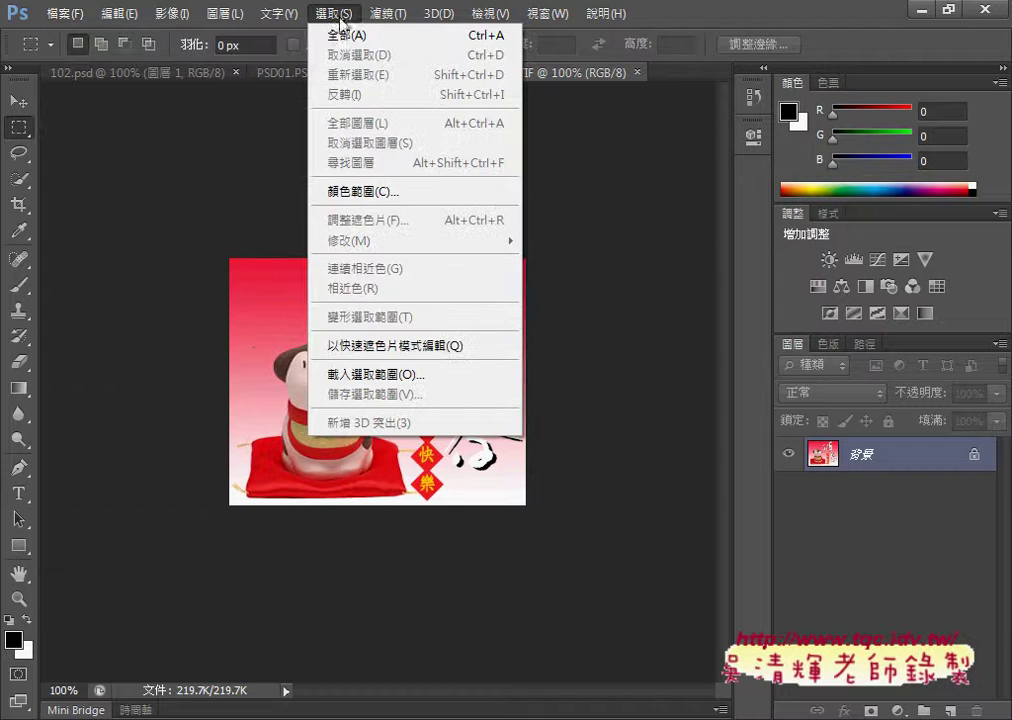
{"action": "left_click", "coordinate": [290, 76]}
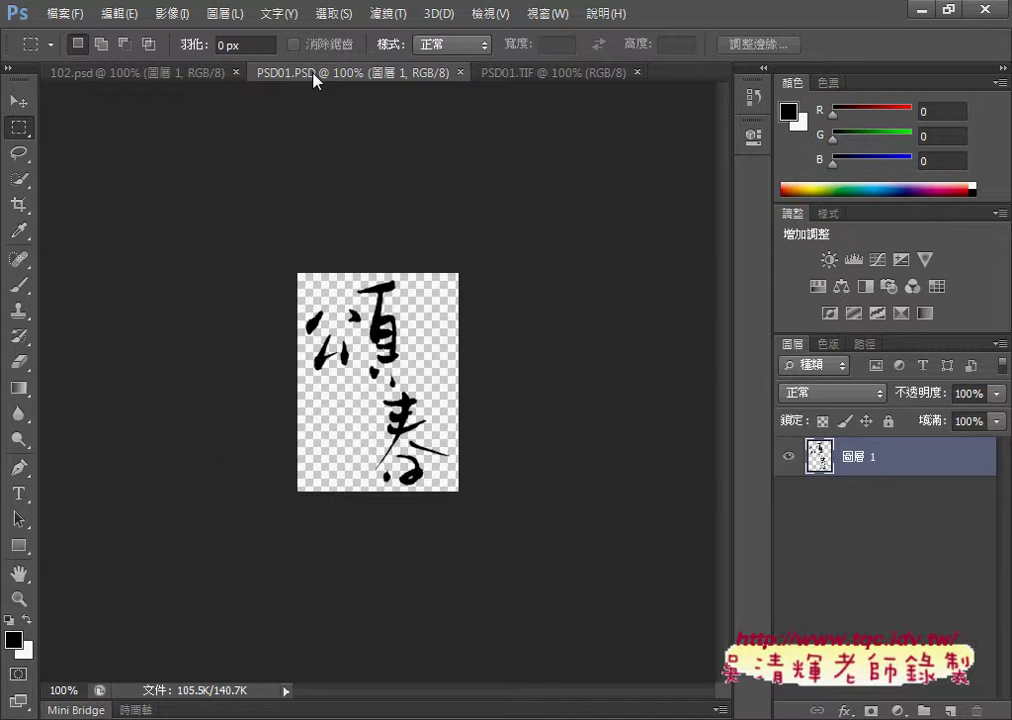
{"action": "left_click", "coordinate": [508, 78]}
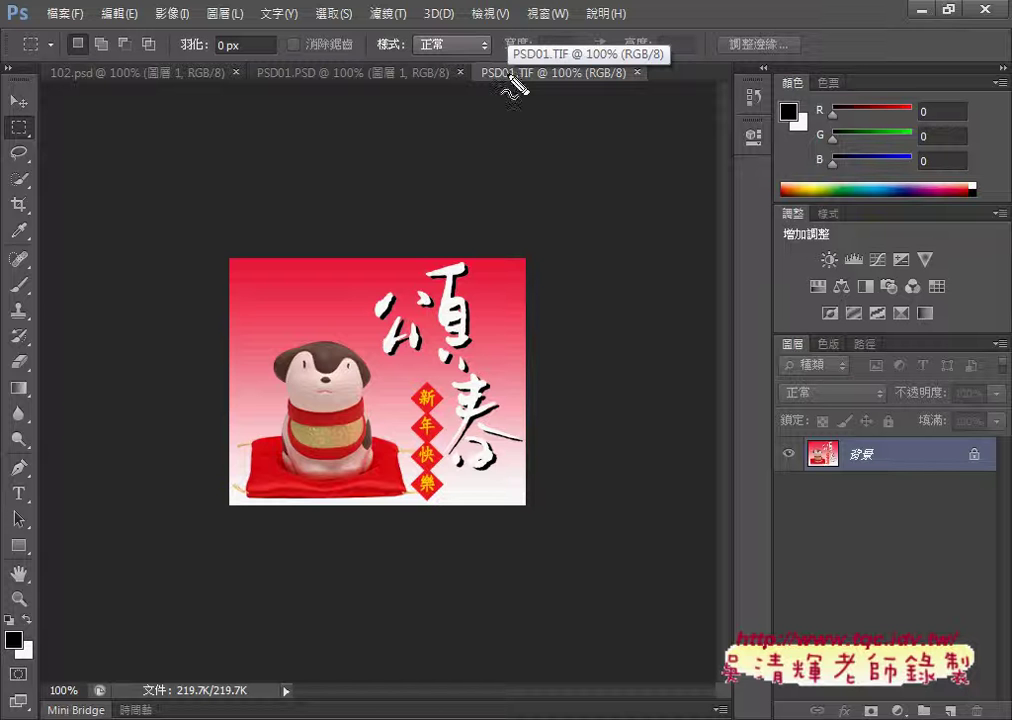
{"action": "mouse_move", "coordinate": [483, 80]}
{"action": "left_mouse_down"}
{"action": "mouse_move", "coordinate": [545, 60]}
{"action": "mouse_move", "coordinate": [481, 88]}
{"action": "left_mouse_up"}
{"action": "left_click_drag", "start_coordinate": [290, 503], "coordinate": [290, 290]}
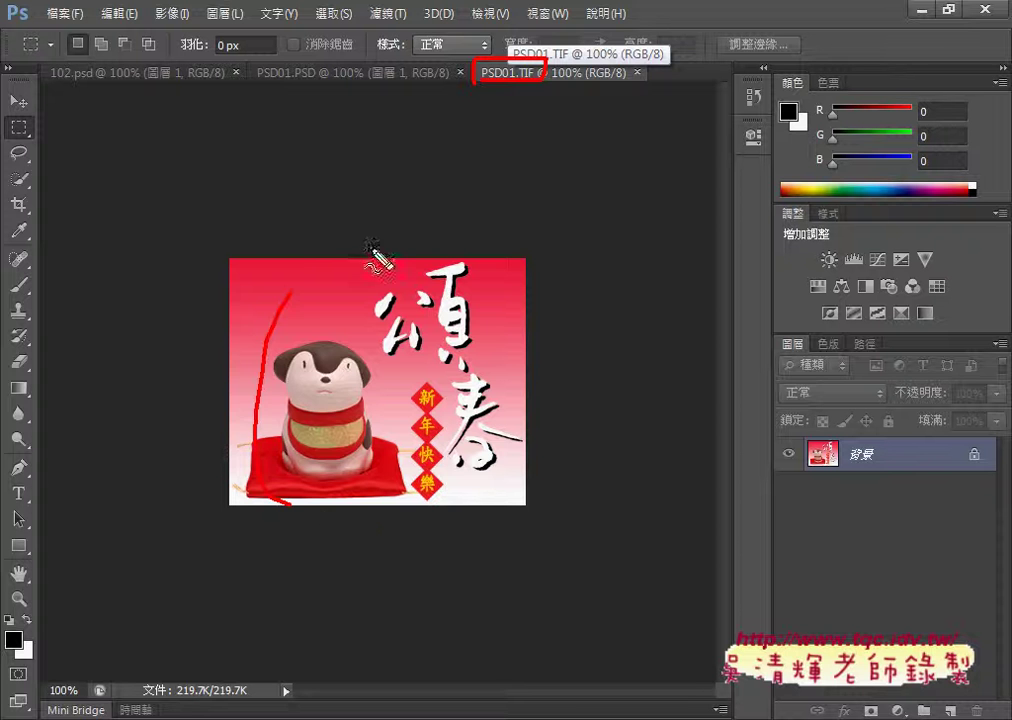
{"action": "left_click_drag", "start_coordinate": [378, 258], "coordinate": [382, 530]}
{"action": "left_click_drag", "start_coordinate": [882, 470], "coordinate": [878, 482]}
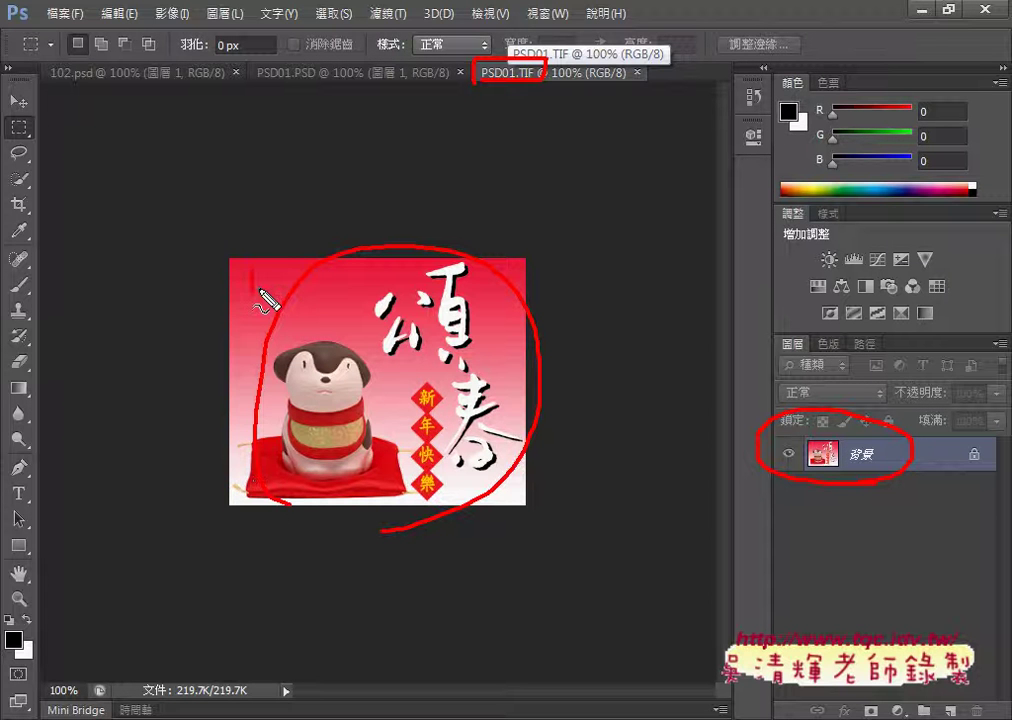
{"action": "mouse_move", "coordinate": [185, 224]}
{"action": "left_mouse_down"}
{"action": "mouse_move", "coordinate": [188, 244]}
{"action": "mouse_move", "coordinate": [207, 256]}
{"action": "left_mouse_up"}
{"action": "left_click_drag", "start_coordinate": [255, 495], "coordinate": [292, 498]}
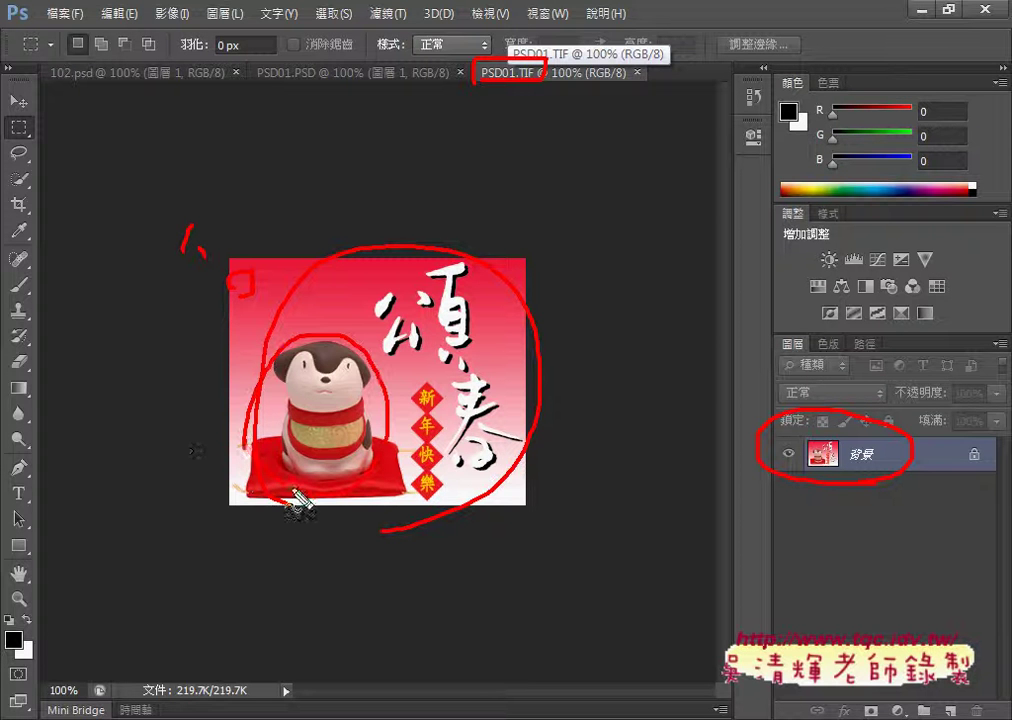
{"action": "mouse_move", "coordinate": [152, 426]}
{"action": "left_mouse_down"}
{"action": "mouse_move", "coordinate": [185, 450]}
{"action": "mouse_move", "coordinate": [240, 462]}
{"action": "left_mouse_up"}
{"action": "left_click_drag", "start_coordinate": [448, 440], "coordinate": [512, 437]}
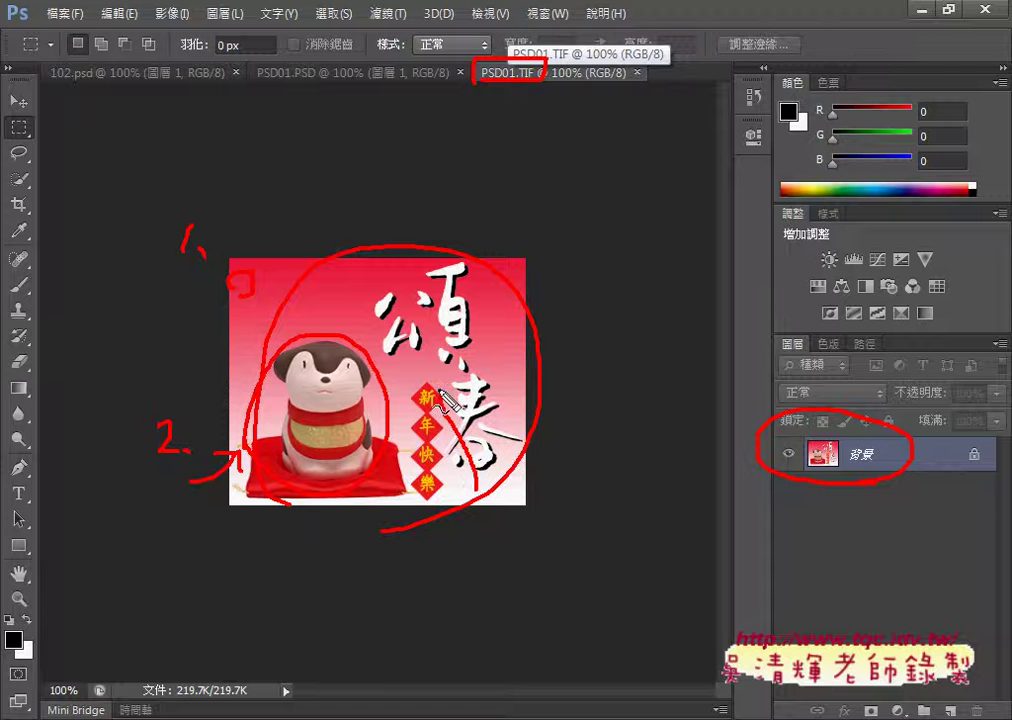
{"action": "mouse_move", "coordinate": [505, 383]}
{"action": "left_mouse_down"}
{"action": "mouse_move", "coordinate": [588, 386]}
{"action": "mouse_move", "coordinate": [583, 405]}
{"action": "left_mouse_up"}
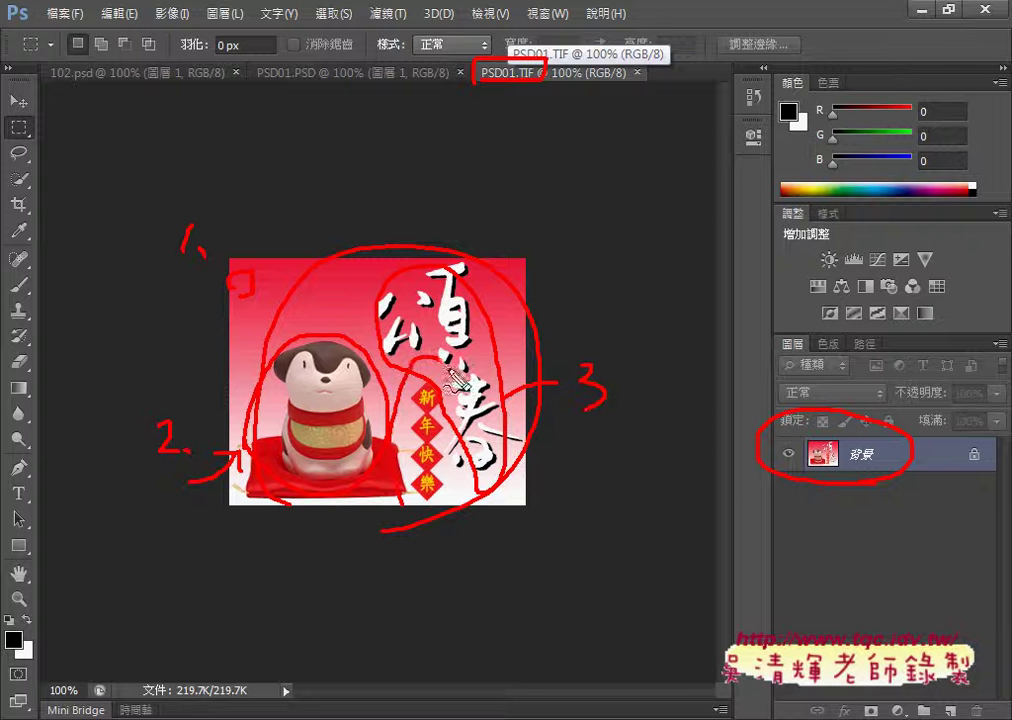
{"action": "mouse_move", "coordinate": [432, 508]}
{"action": "left_mouse_down"}
{"action": "mouse_move", "coordinate": [481, 573]}
{"action": "mouse_move", "coordinate": [500, 578]}
{"action": "mouse_move", "coordinate": [494, 600]}
{"action": "left_mouse_up"}
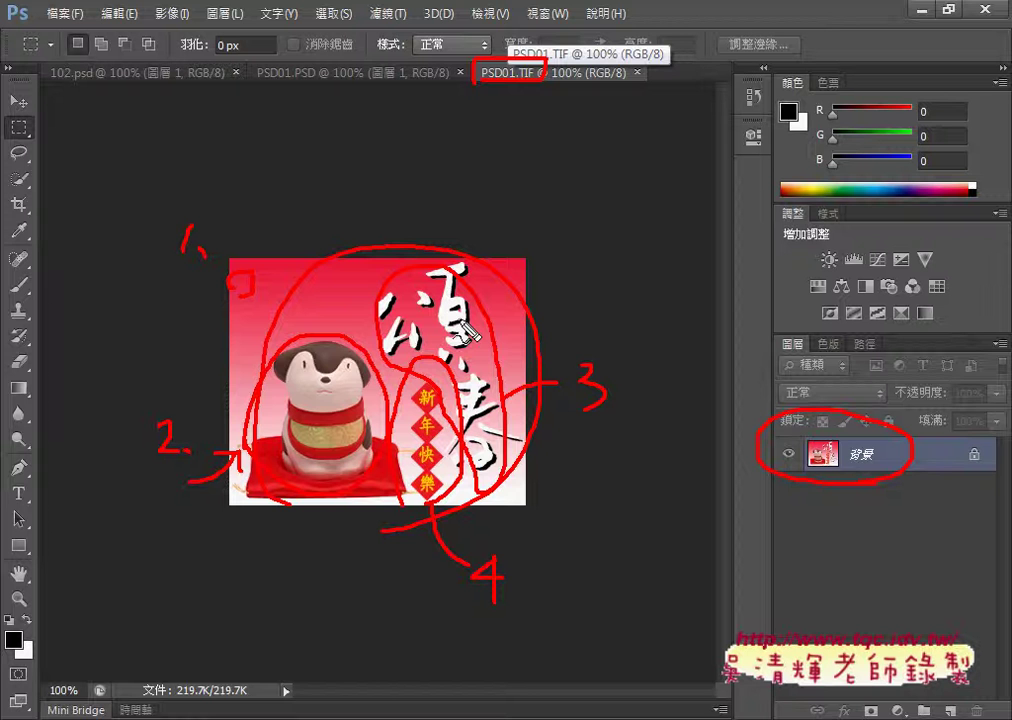
{"action": "key", "text": "Escape"}
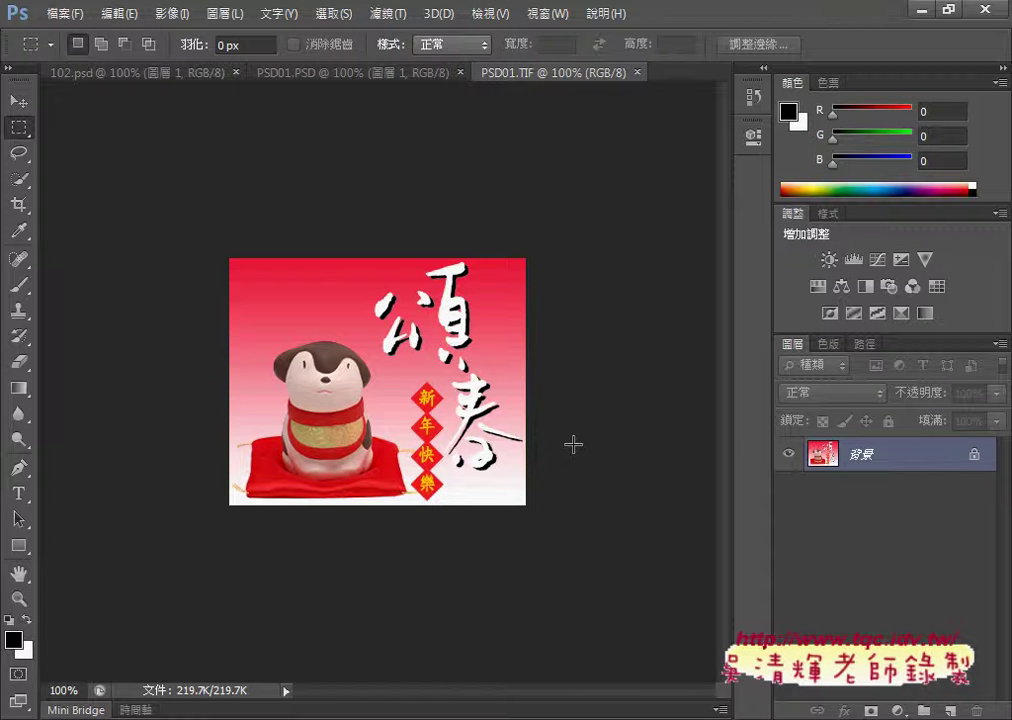
Zoom the PSD01.TIF reference to 200% and highlight its 頌春 calligraphy
{"action": "key", "text": "ctrl+plus"}
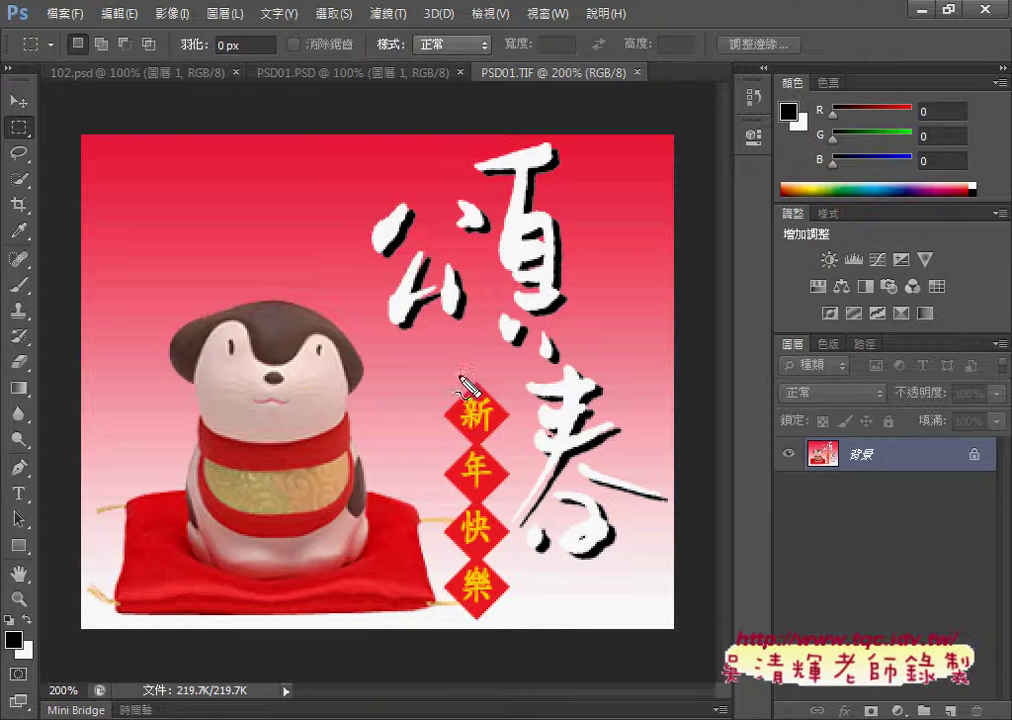
{"action": "mouse_move", "coordinate": [488, 358]}
{"action": "left_mouse_down"}
{"action": "mouse_move", "coordinate": [628, 614]}
{"action": "mouse_move", "coordinate": [481, 364]}
{"action": "left_mouse_up"}
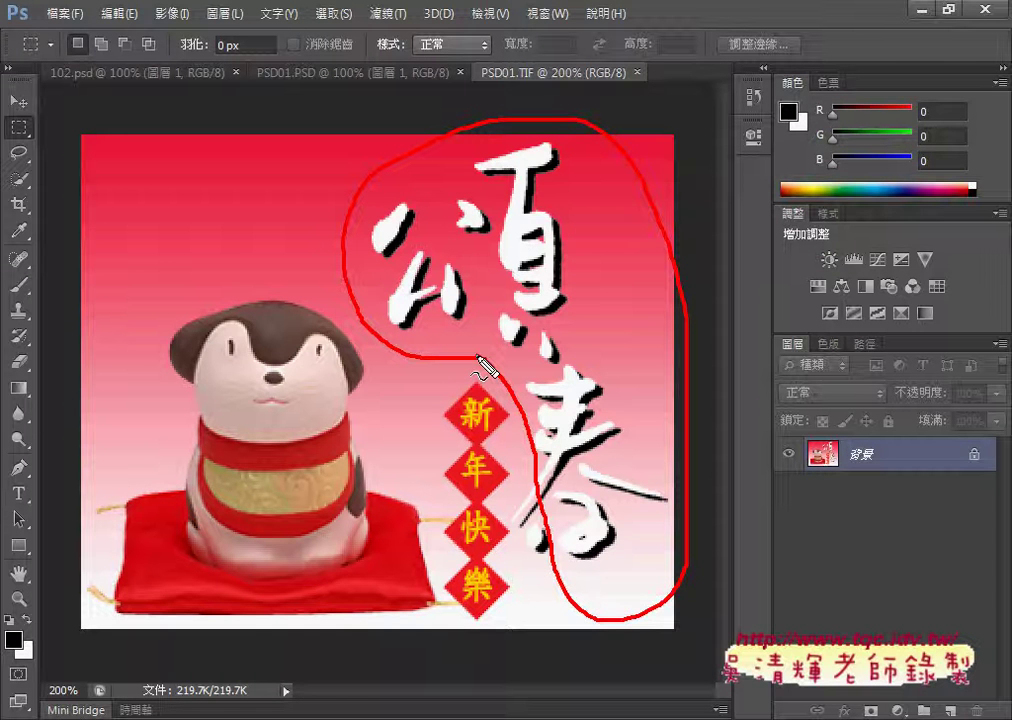
{"action": "key", "text": "Escape"}
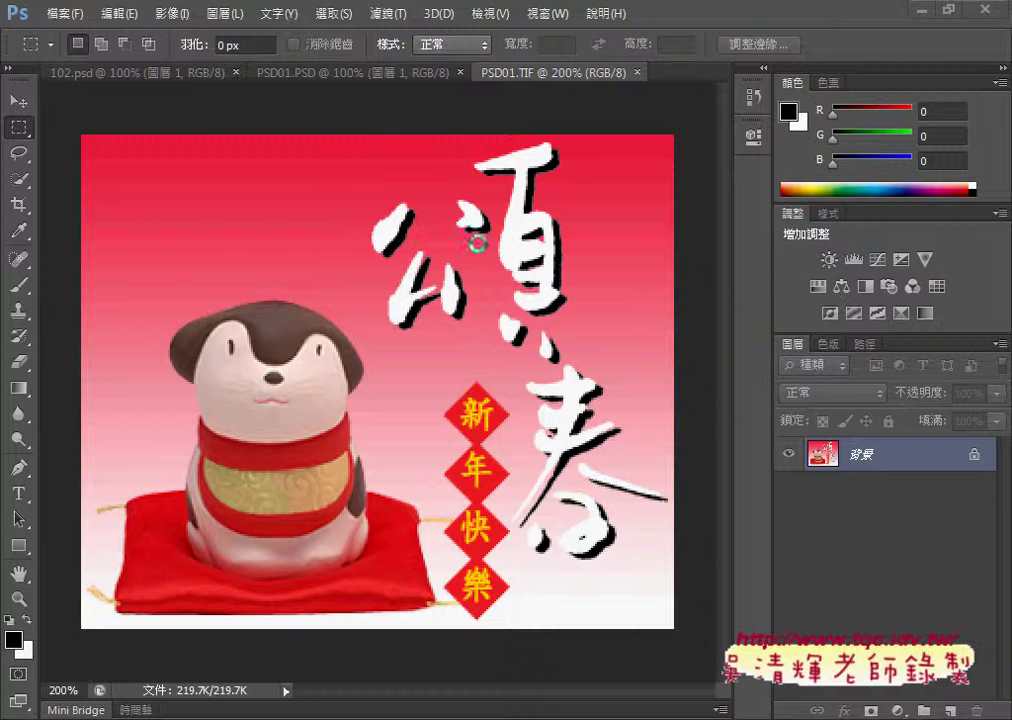
Zoom PSD01.PSD to 200%, then mark the top of 頌 on the reference
{"action": "left_click", "coordinate": [365, 74]}
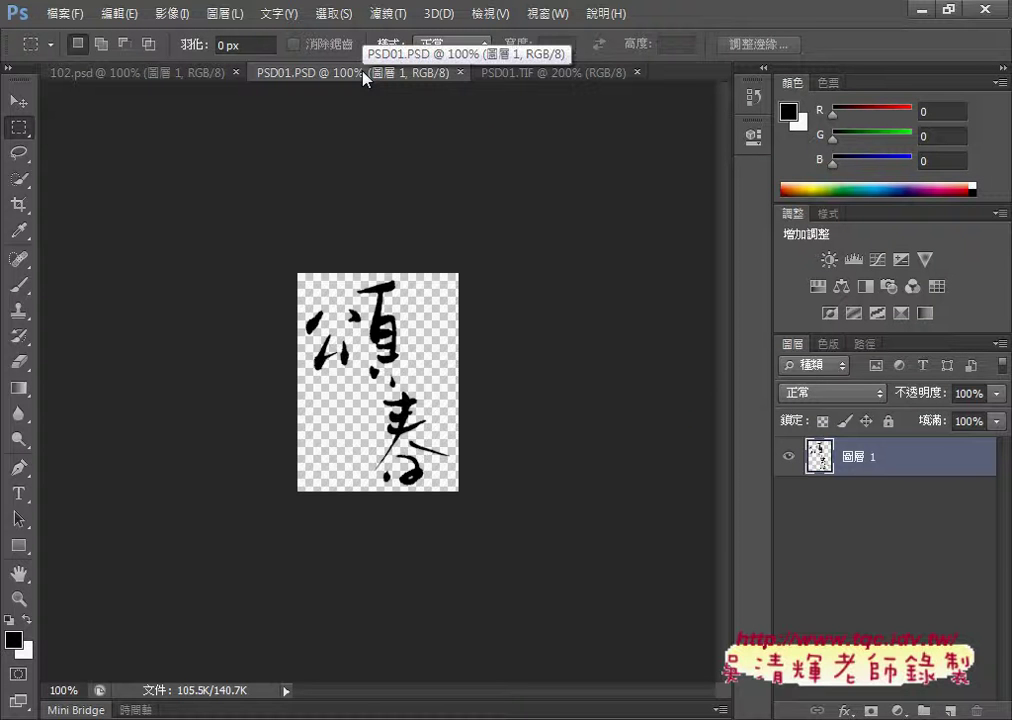
{"action": "key", "text": "ctrl+plus"}
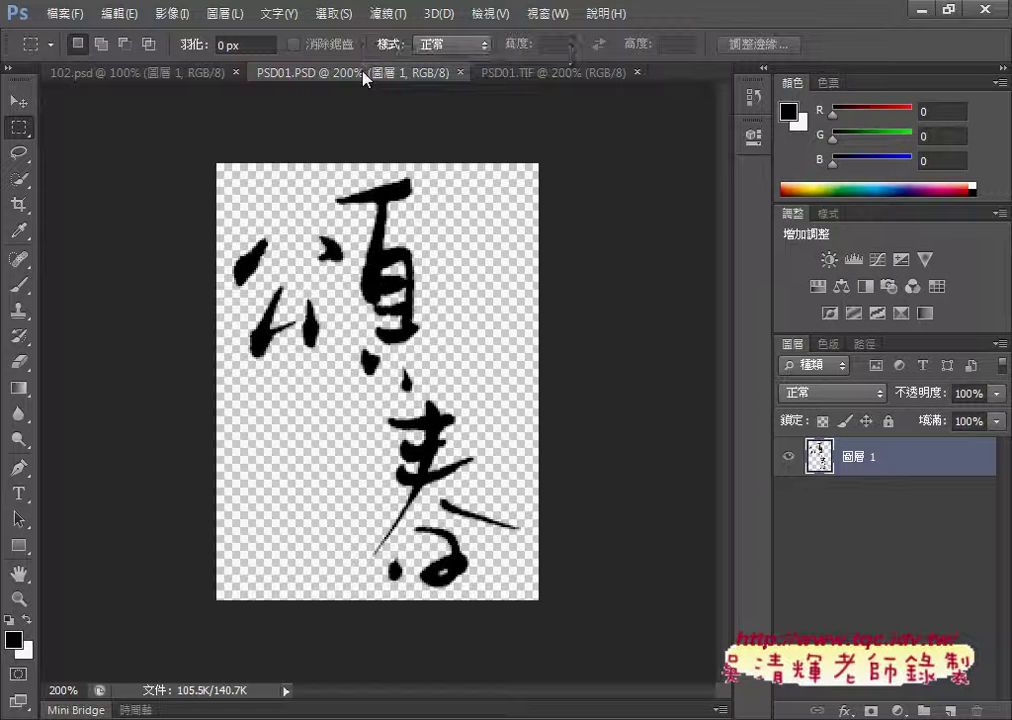
{"action": "left_click", "coordinate": [533, 75]}
{"action": "left_click", "coordinate": [535, 73]}
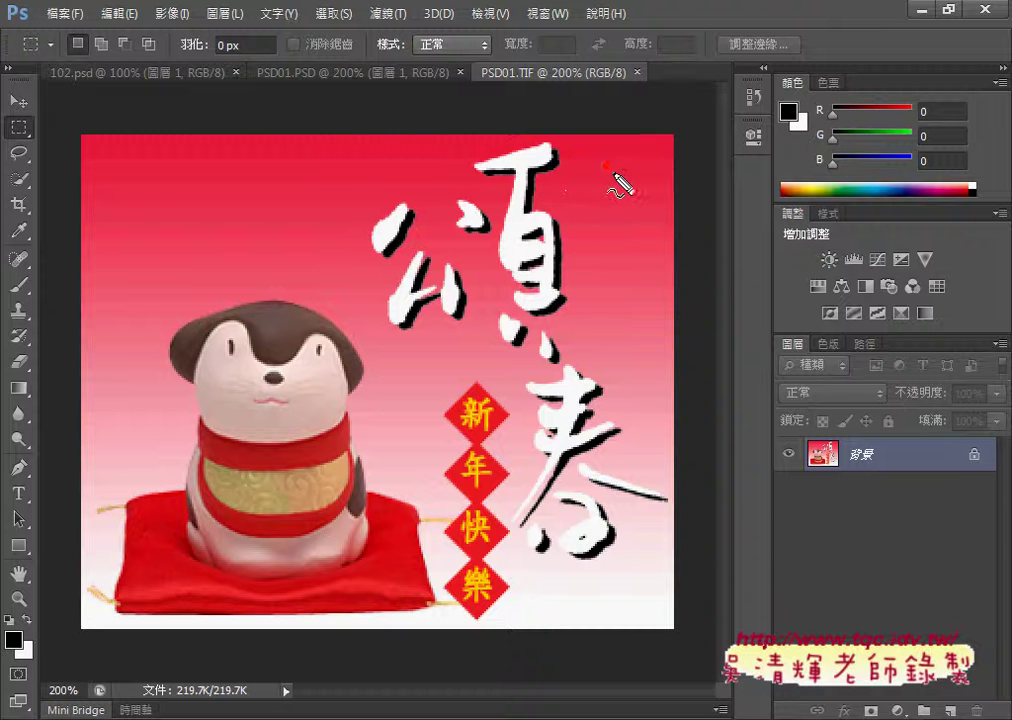
{"action": "left_click_drag", "start_coordinate": [620, 176], "coordinate": [563, 156]}
{"action": "left_click_drag", "start_coordinate": [536, 104], "coordinate": [521, 148]}
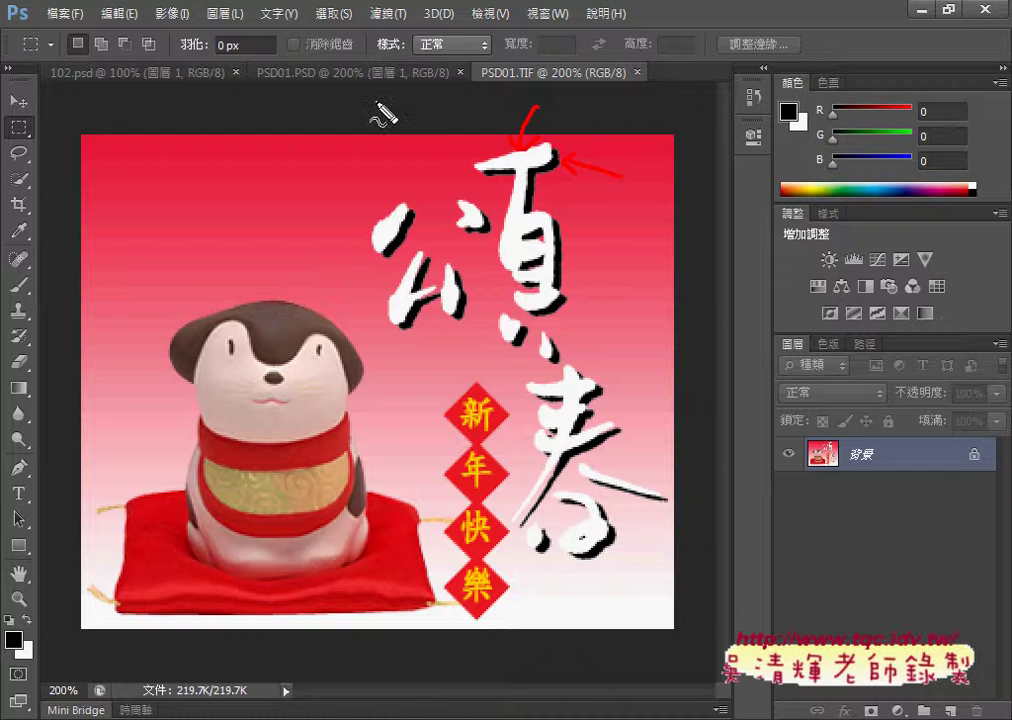
{"action": "key", "text": "Escape"}
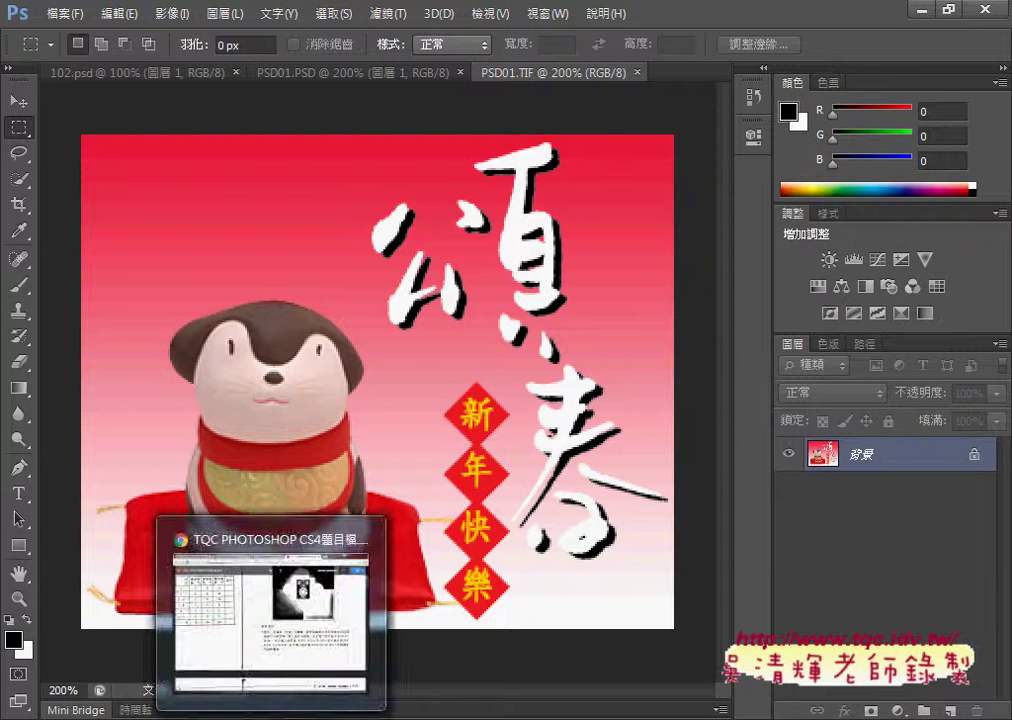
In Chrome, check the Drive folder, then scroll the exam PDF to question 102 on page 3-8
{"action": "left_click", "coordinate": [305, 661]}
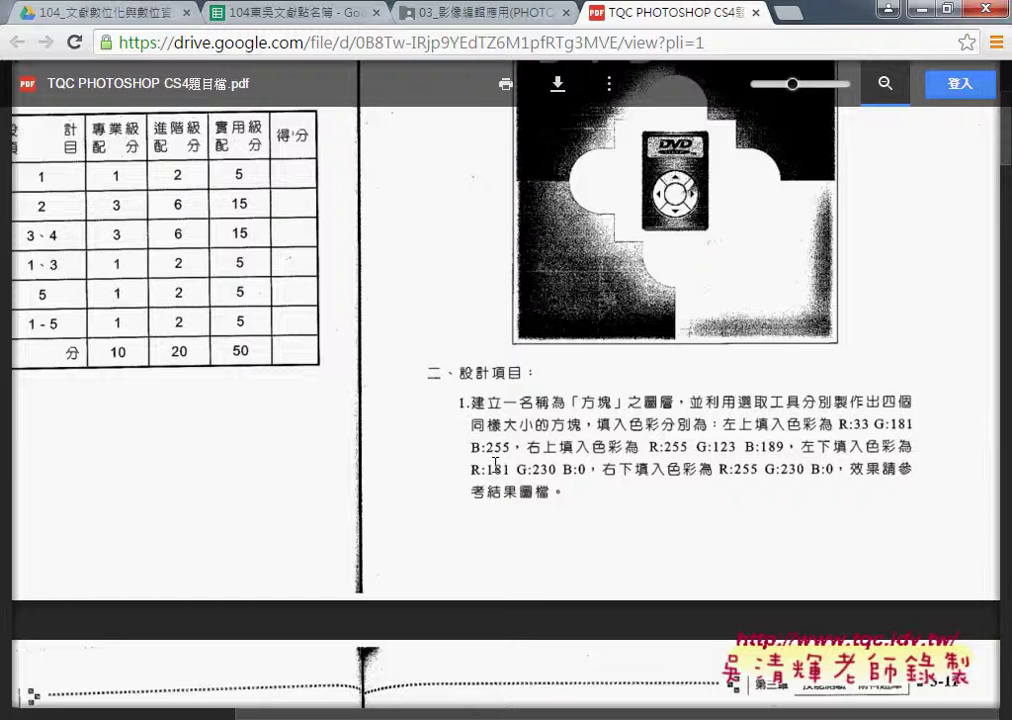
{"action": "scroll", "coordinate": [495, 464], "scroll_direction": "up", "scroll_amount": 2}
{"action": "left_click", "coordinate": [455, 12]}
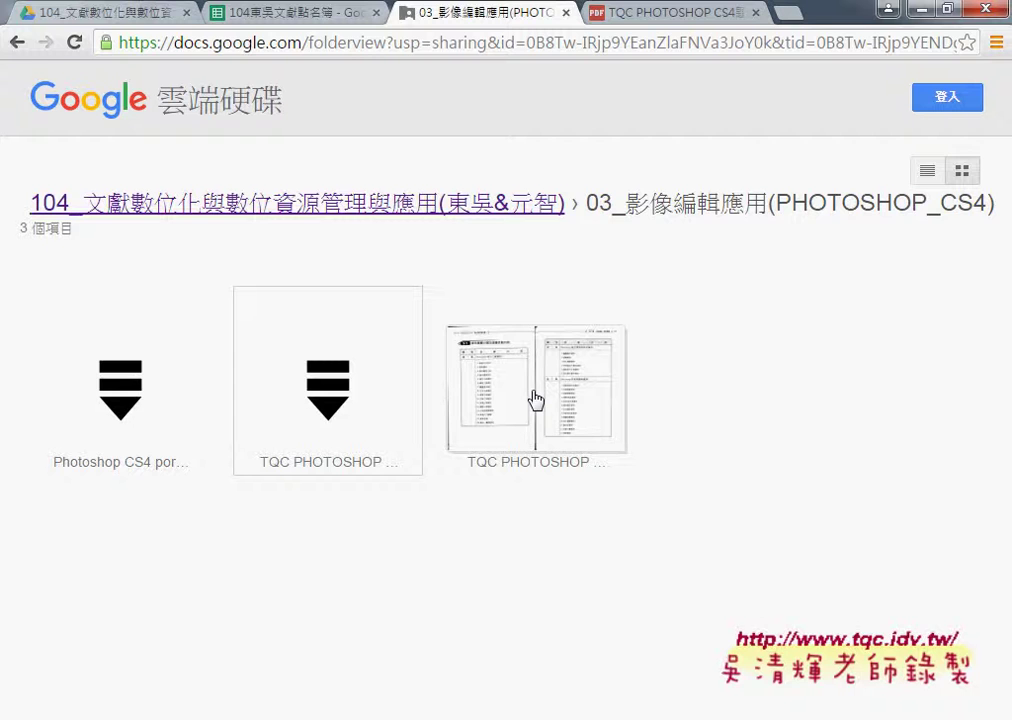
{"action": "left_click", "coordinate": [665, 12]}
{"action": "scroll", "coordinate": [548, 340], "scroll_direction": "down", "scroll_amount": 1}
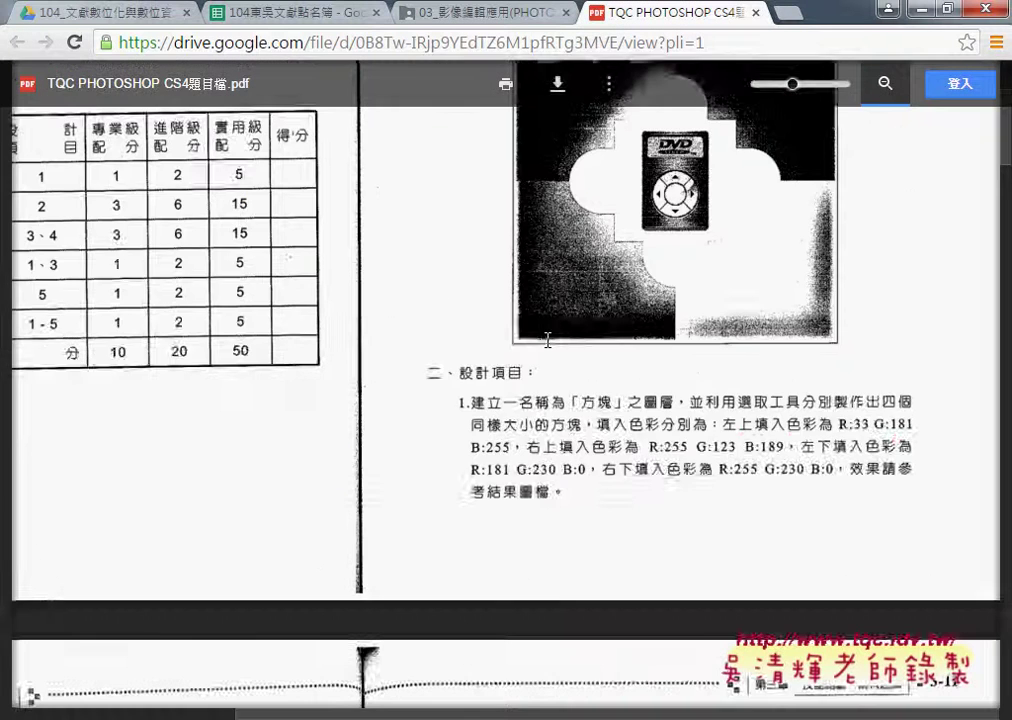
{"action": "scroll", "coordinate": [548, 340], "scroll_direction": "up", "scroll_amount": 1}
{"action": "scroll", "coordinate": [548, 340], "scroll_direction": "up", "scroll_amount": 2}
{"action": "scroll", "coordinate": [548, 340], "scroll_direction": "up", "scroll_amount": 2}
{"action": "scroll", "coordinate": [548, 340], "scroll_direction": "up", "scroll_amount": 2}
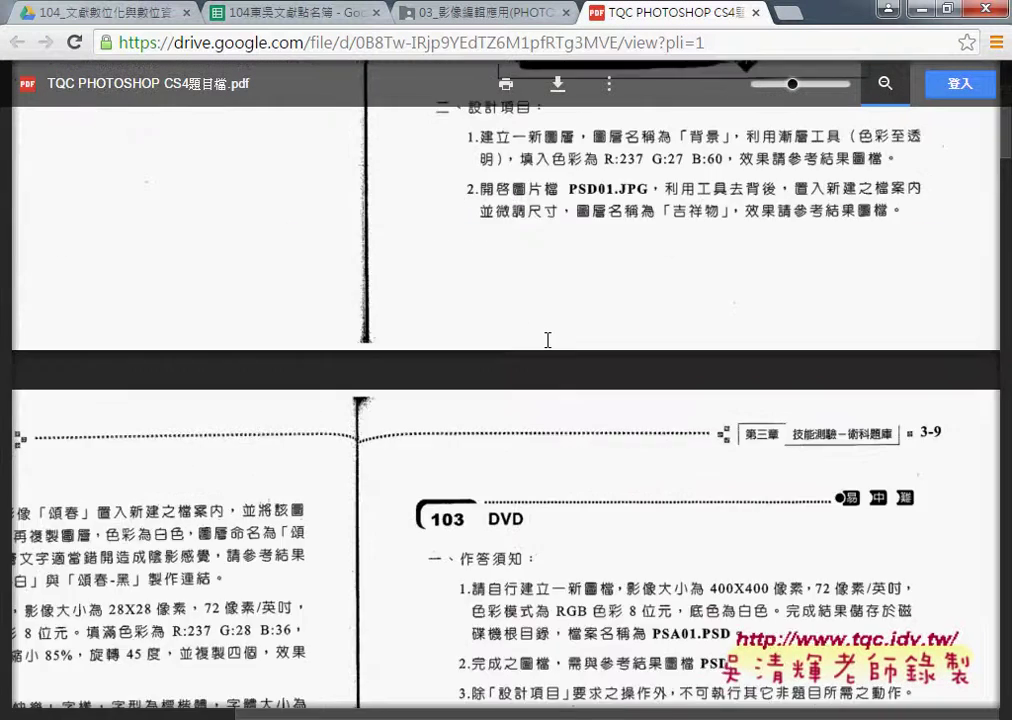
{"action": "scroll", "coordinate": [548, 340], "scroll_direction": "up", "scroll_amount": 1}
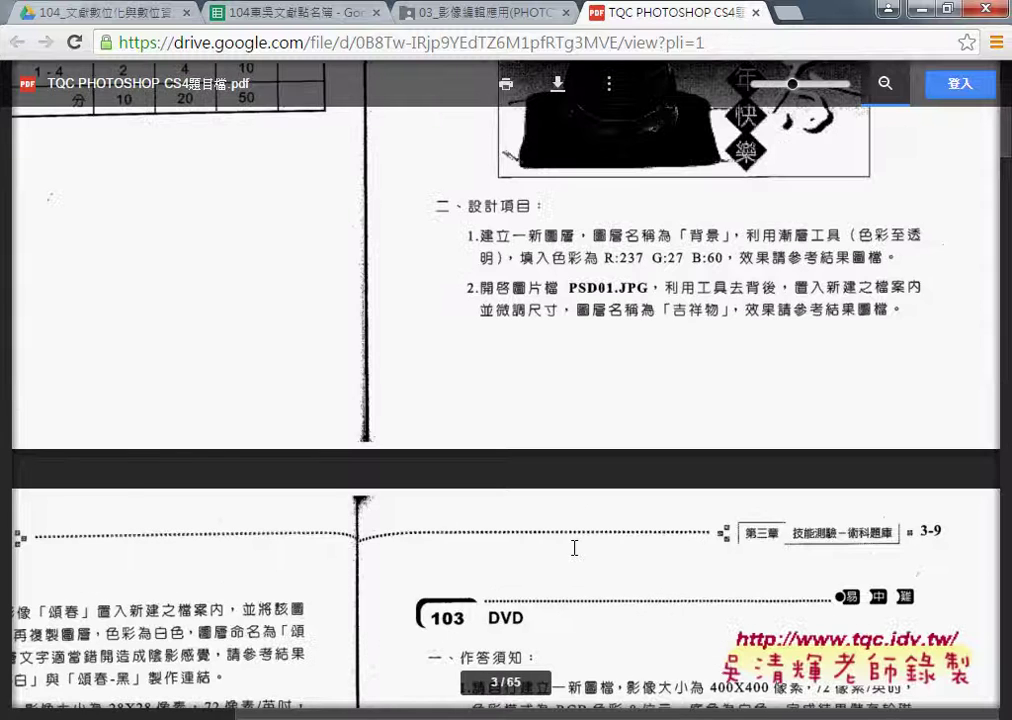
{"action": "left_click_drag", "start_coordinate": [477, 716], "coordinate": [237, 716]}
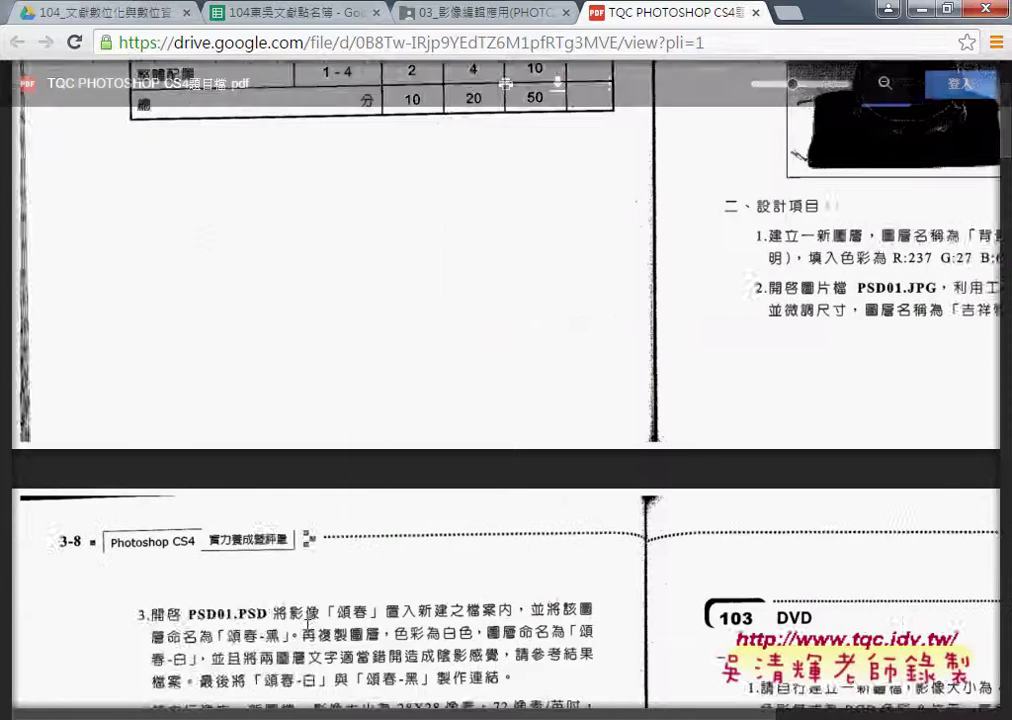
Underline the duplicate-layer, white colour and 頌春-白 name requirements in item 3
{"action": "scroll", "coordinate": [330, 560], "scroll_direction": "down", "scroll_amount": 4}
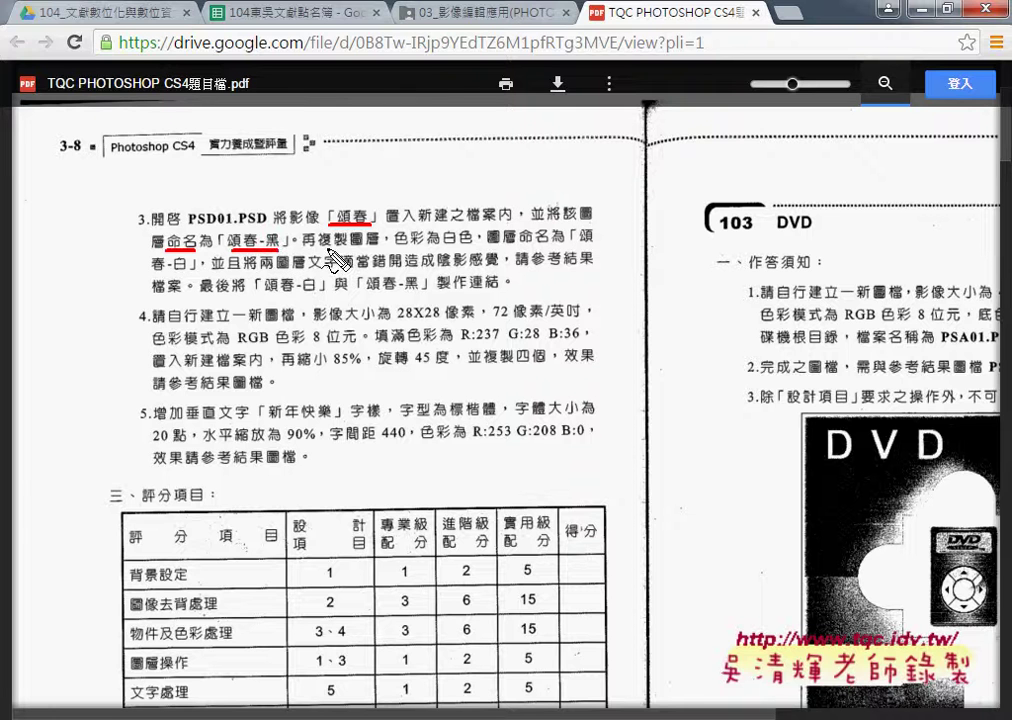
{"action": "left_click_drag", "start_coordinate": [330, 247], "coordinate": [378, 247]}
{"action": "left_click_drag", "start_coordinate": [449, 253], "coordinate": [476, 255]}
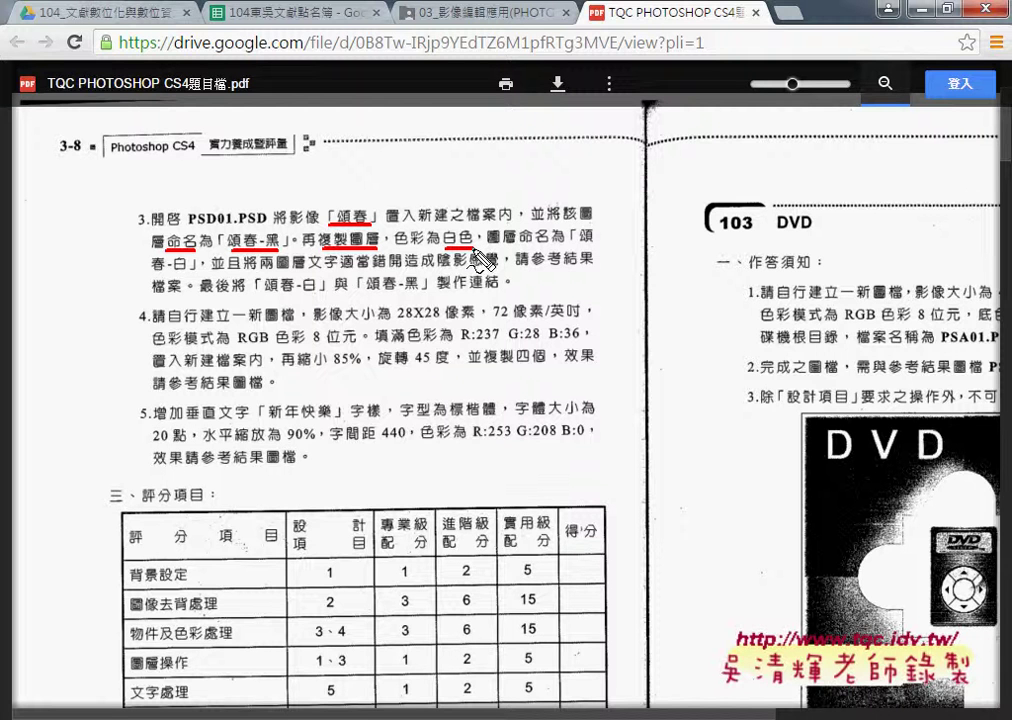
{"action": "left_click_drag", "start_coordinate": [571, 241], "coordinate": [603, 241]}
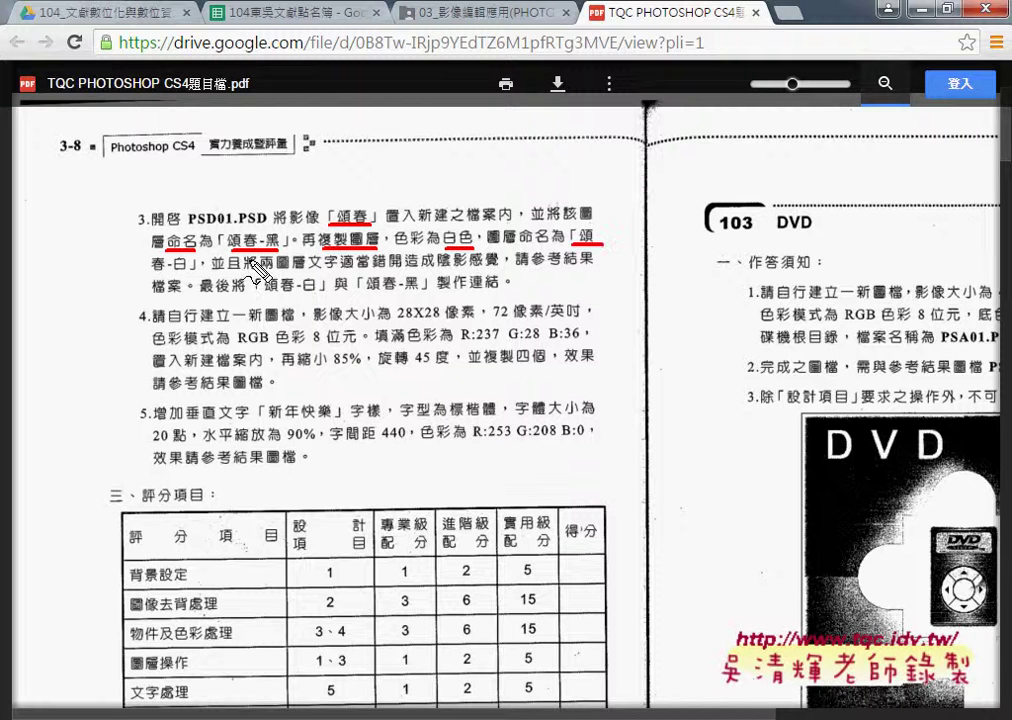
{"action": "left_click_drag", "start_coordinate": [149, 270], "coordinate": [192, 268]}
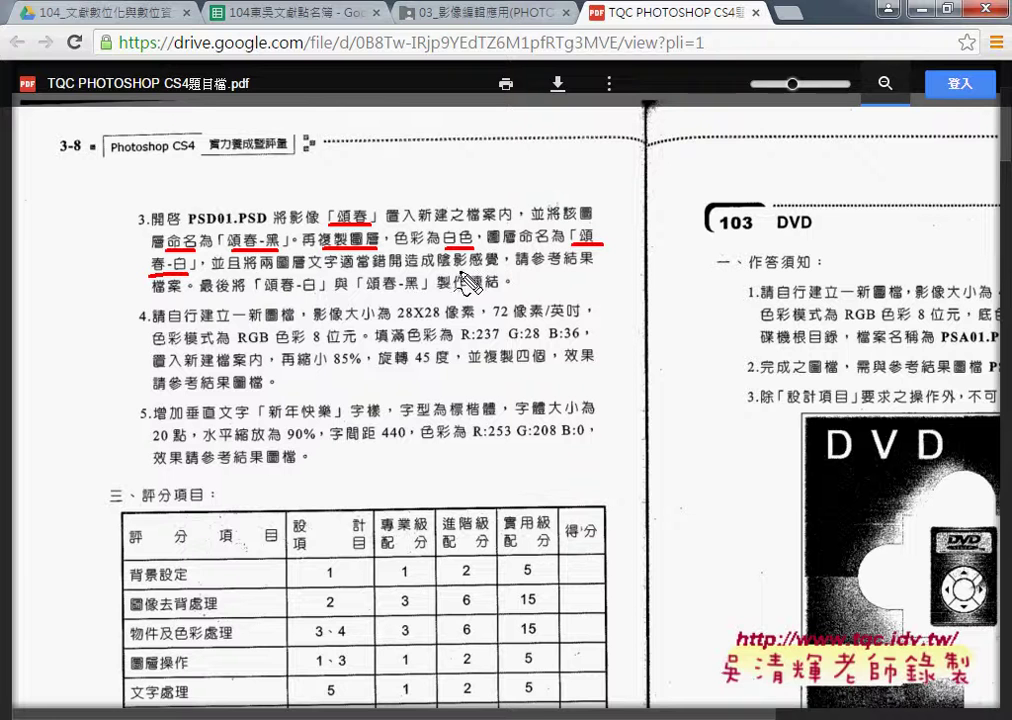
Mark the shadow effect and 頌春-黑/頌春-白 linking requirements, clear the marks, and minimize Chrome
{"action": "left_click_drag", "start_coordinate": [425, 270], "coordinate": [502, 270]}
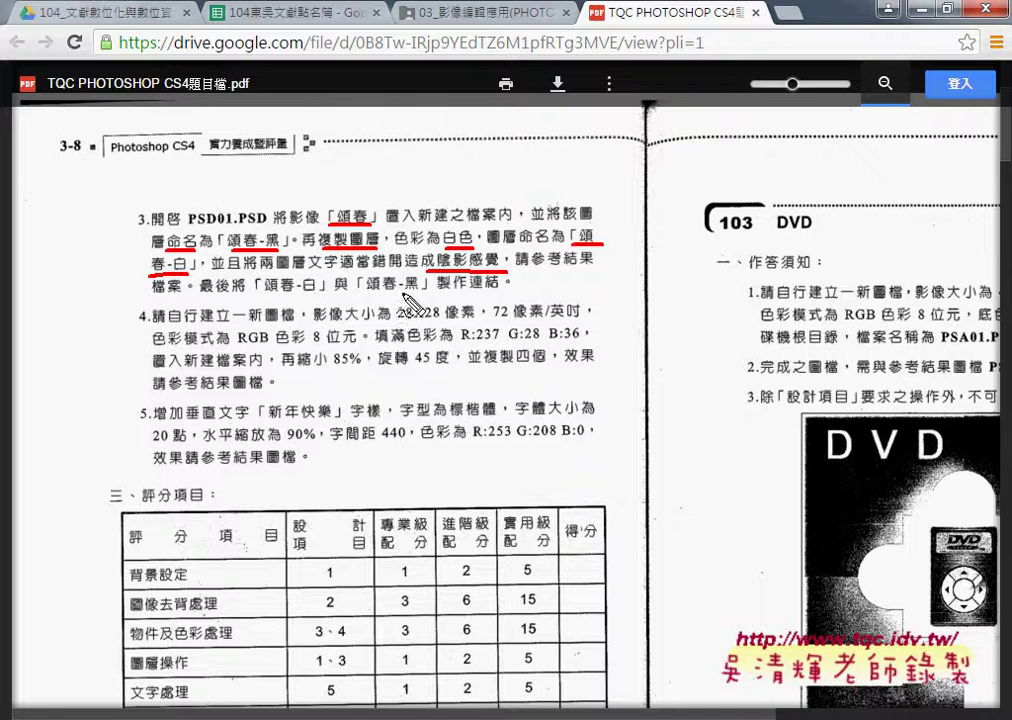
{"action": "left_click_drag", "start_coordinate": [367, 294], "coordinate": [427, 294]}
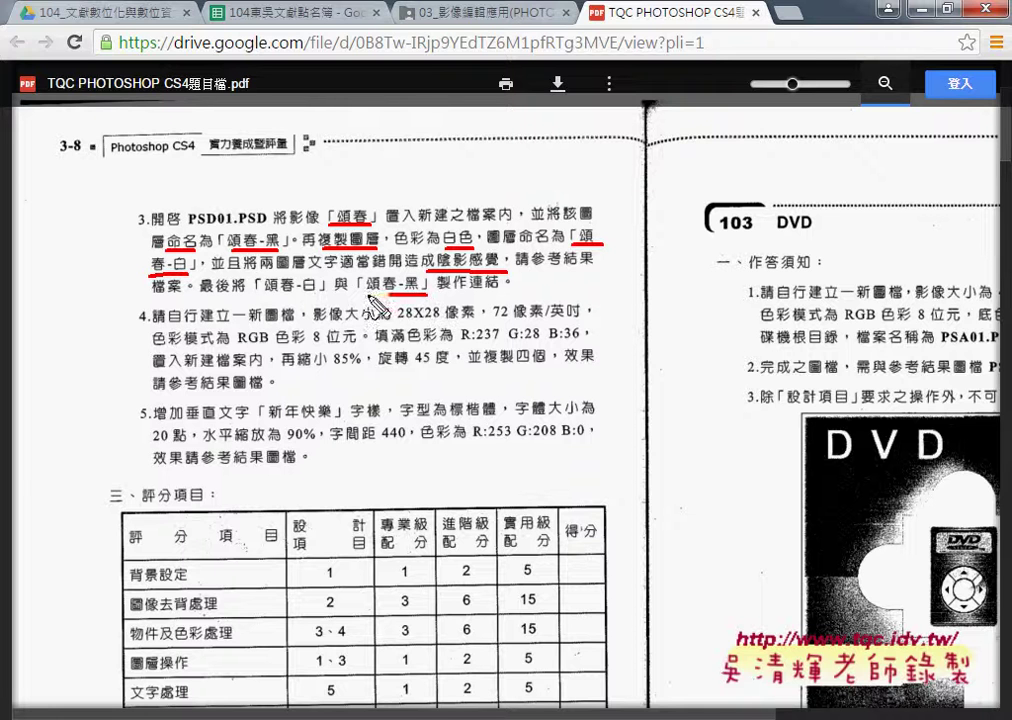
{"action": "left_click_drag", "start_coordinate": [256, 294], "coordinate": [362, 294]}
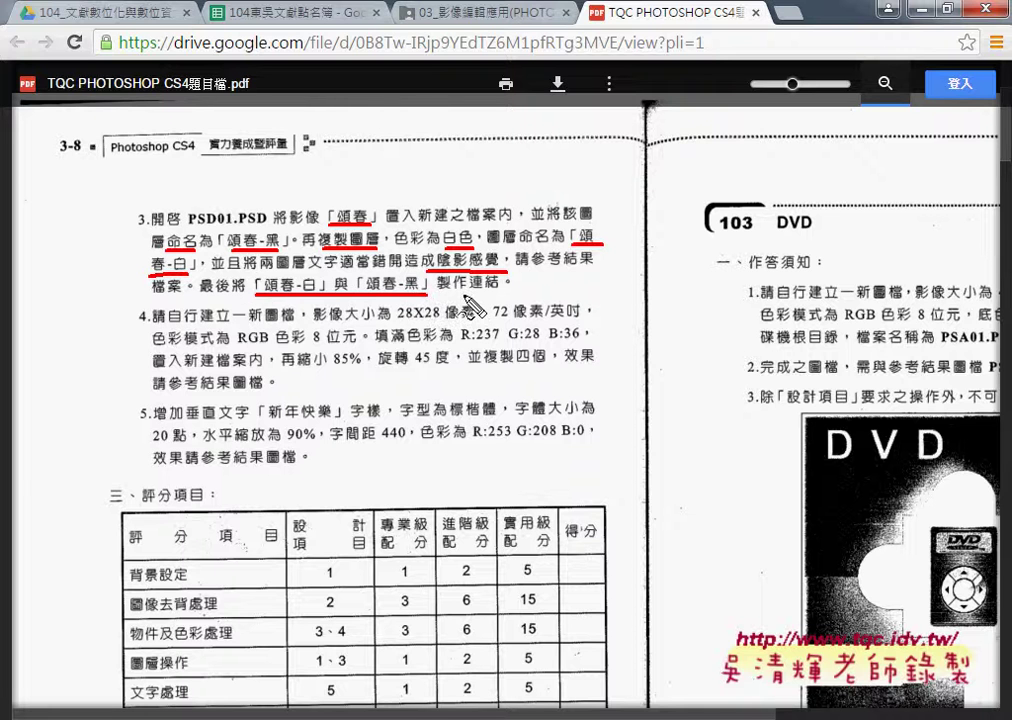
{"action": "left_click_drag", "start_coordinate": [469, 291], "coordinate": [499, 291]}
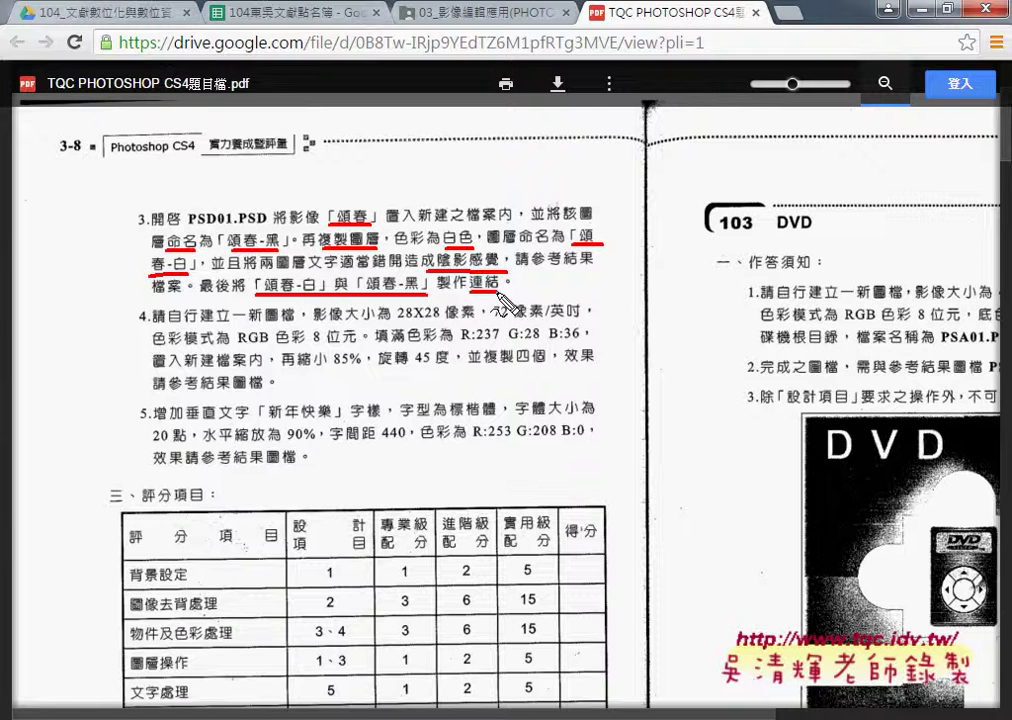
{"action": "key", "text": "Escape"}
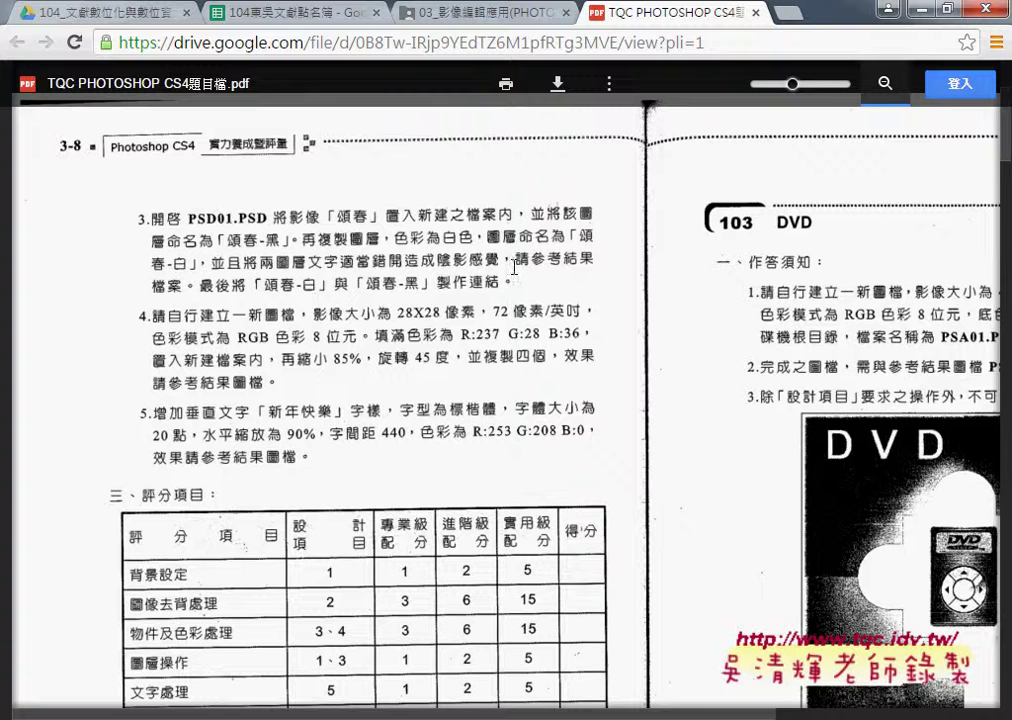
{"action": "left_click", "coordinate": [922, 18]}
Compare the PSD01.TIF reference with PSD01.PSD, ending on PSD01.PSD with the Move tool
{"action": "left_click", "coordinate": [385, 73]}
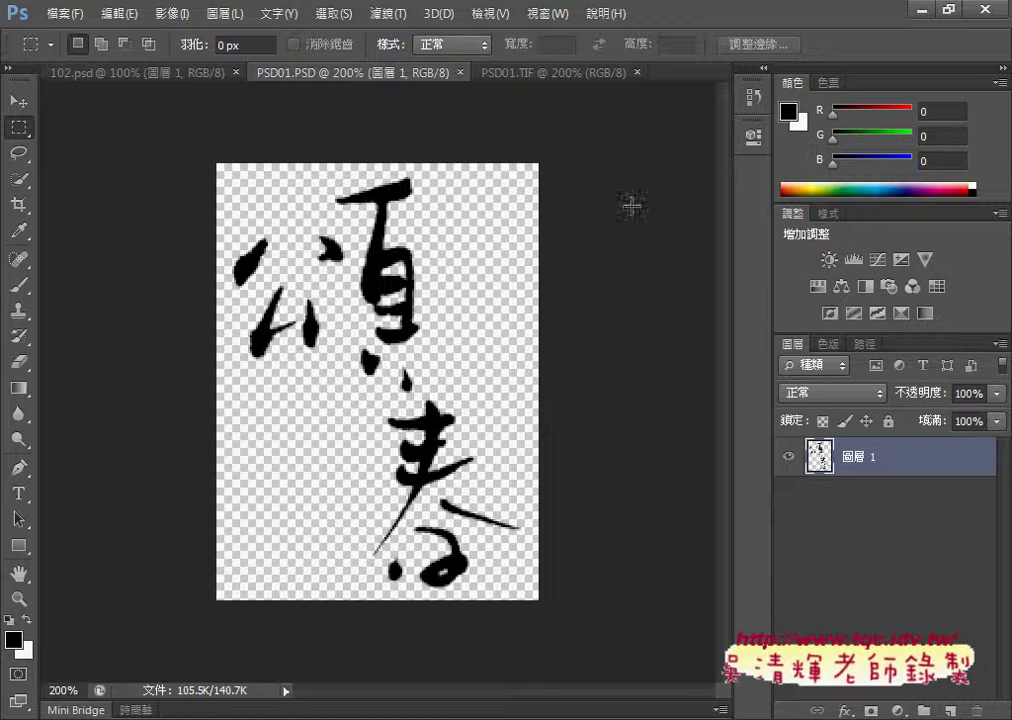
{"action": "left_click", "coordinate": [556, 74]}
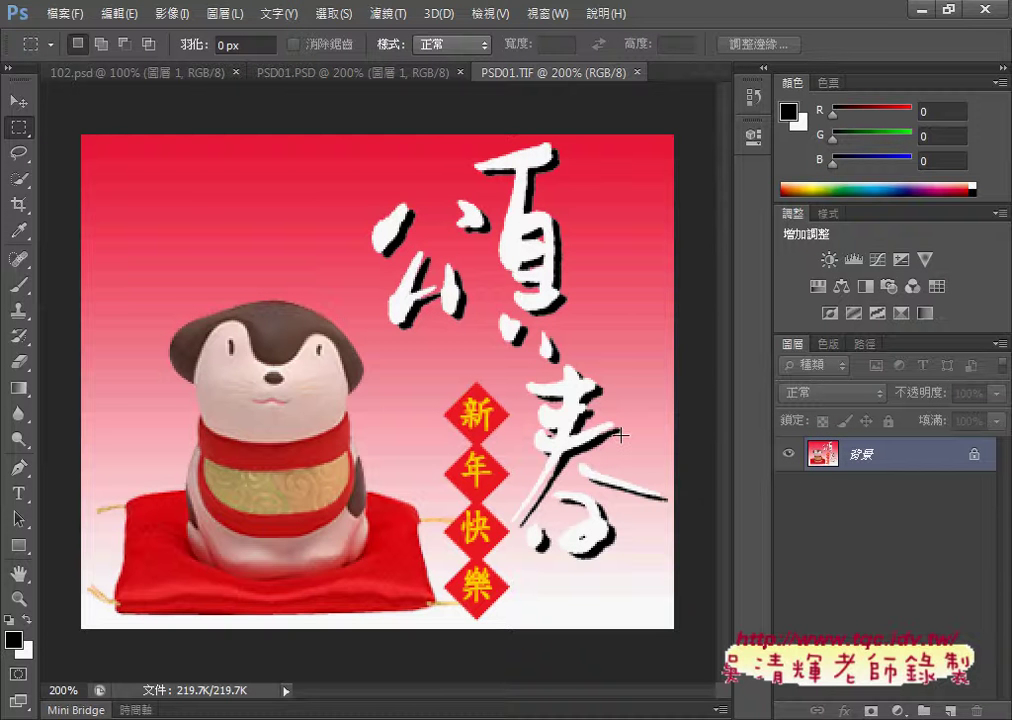
{"action": "key", "text": "v"}
{"action": "key", "text": "ctrl+shift+Tab"}
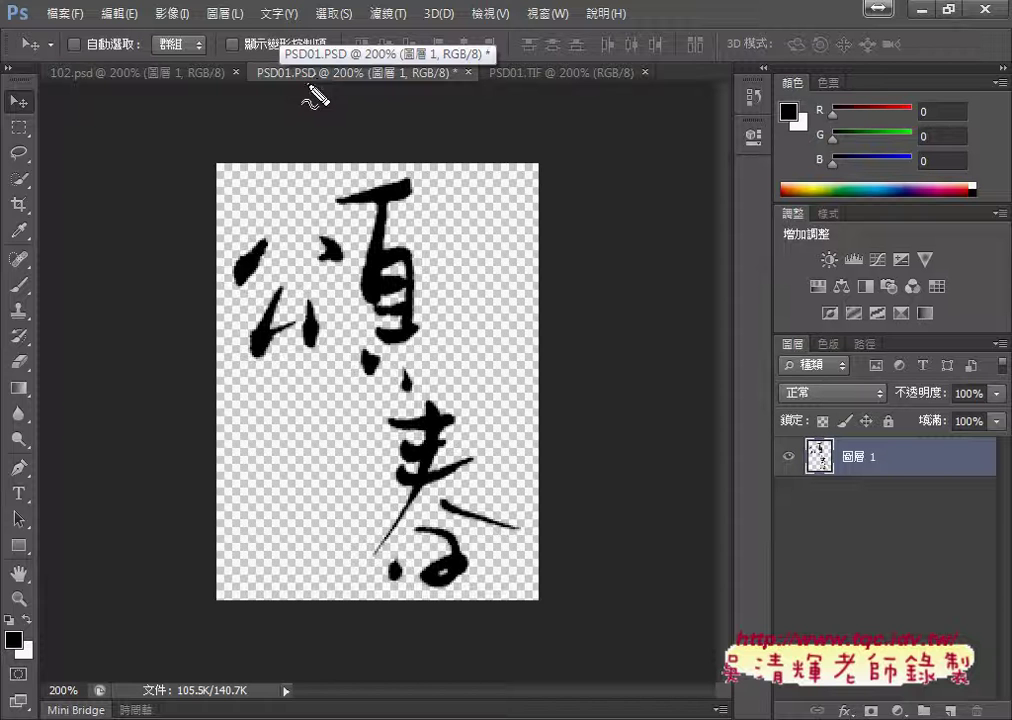
{"action": "left_click_drag", "start_coordinate": [297, 83], "coordinate": [316, 83]}
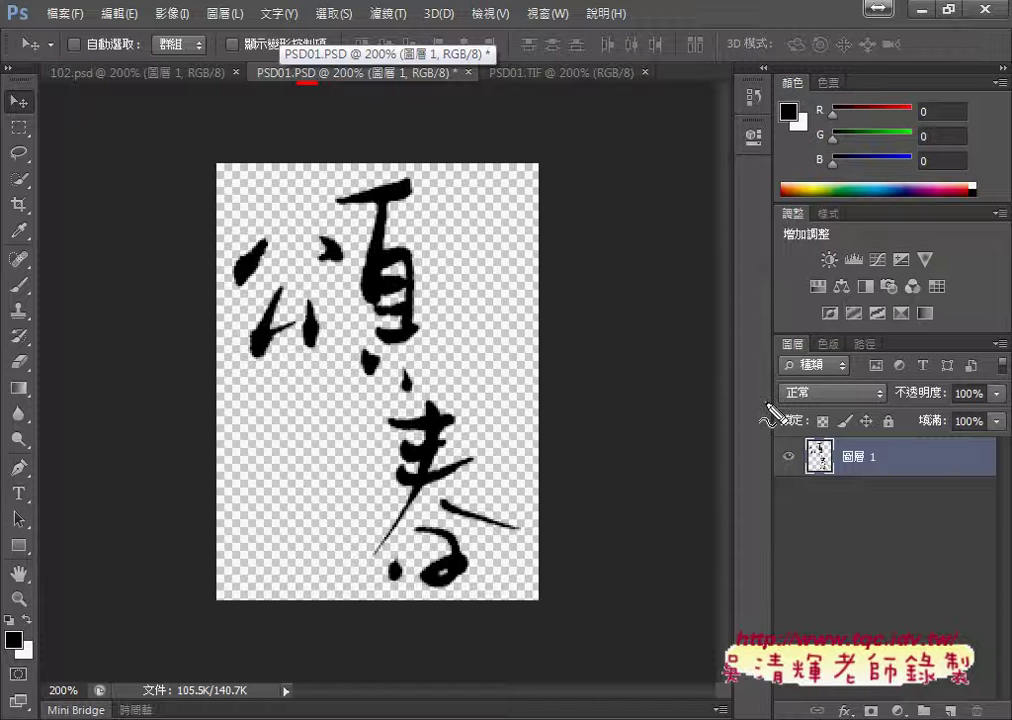
{"action": "left_click_drag", "start_coordinate": [524, 84], "coordinate": [548, 84]}
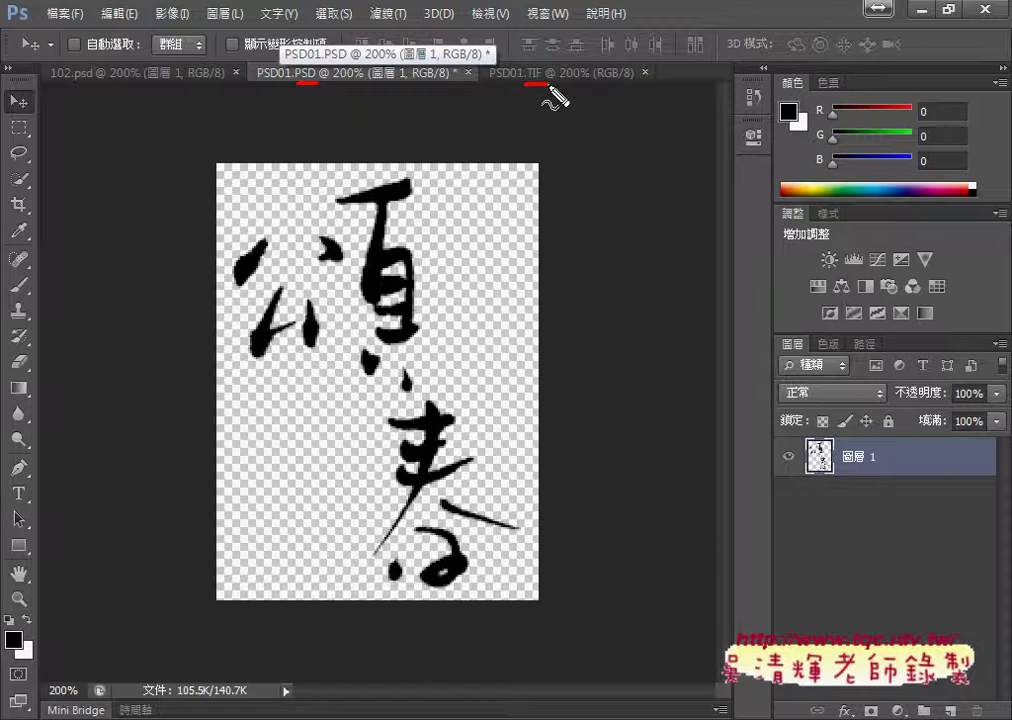
Start renaming 圖層 1, entering 頌春 with the phonetic IME
{"action": "left_click_drag", "start_coordinate": [866, 432], "coordinate": [876, 472]}
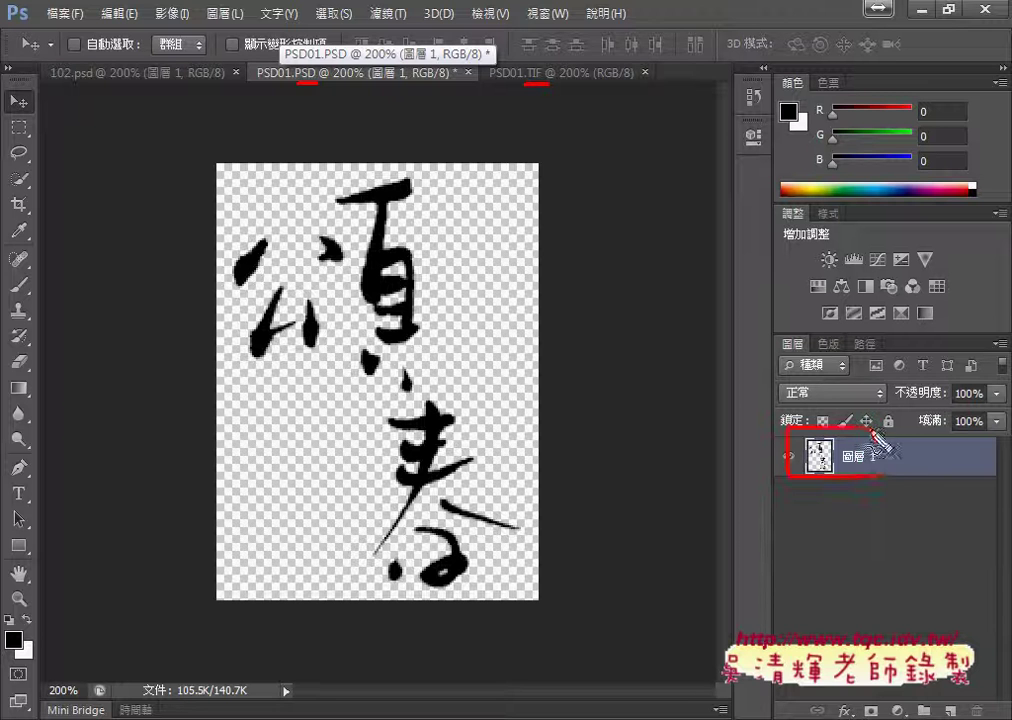
{"action": "key", "text": "Escape"}
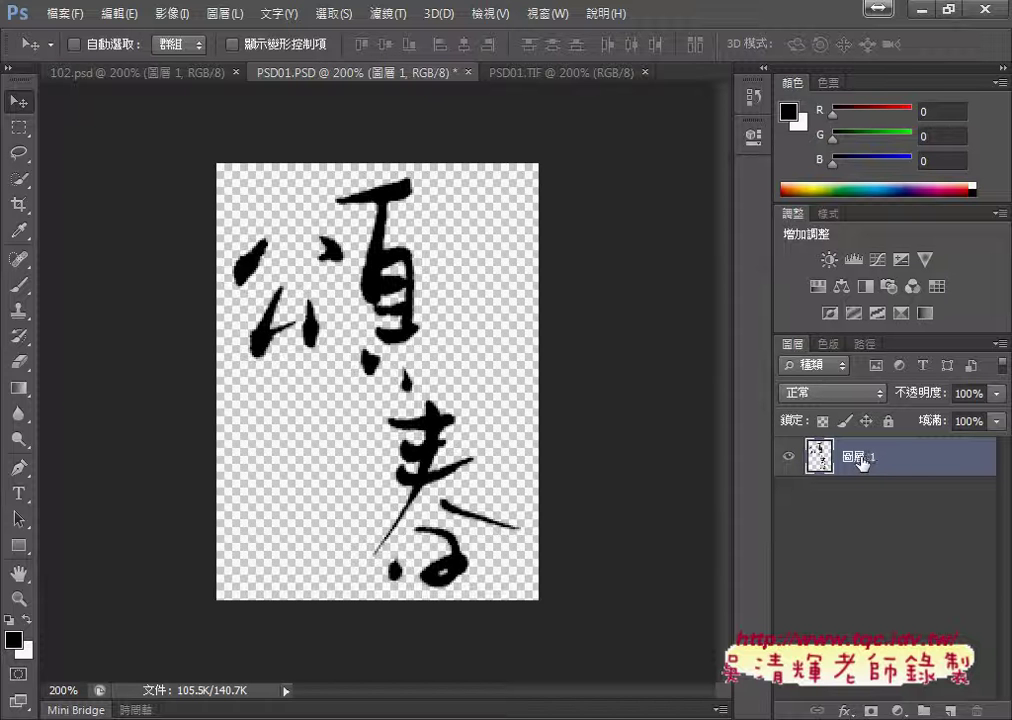
{"action": "double_click", "coordinate": [862, 459]}
{"action": "type", "text": "s"}
{"action": "type", "text": "選"}
{"action": "type", "text": "ㄧㄢˊ"}
{"action": "key", "text": "Return"}
{"action": "key", "text": "Down"}
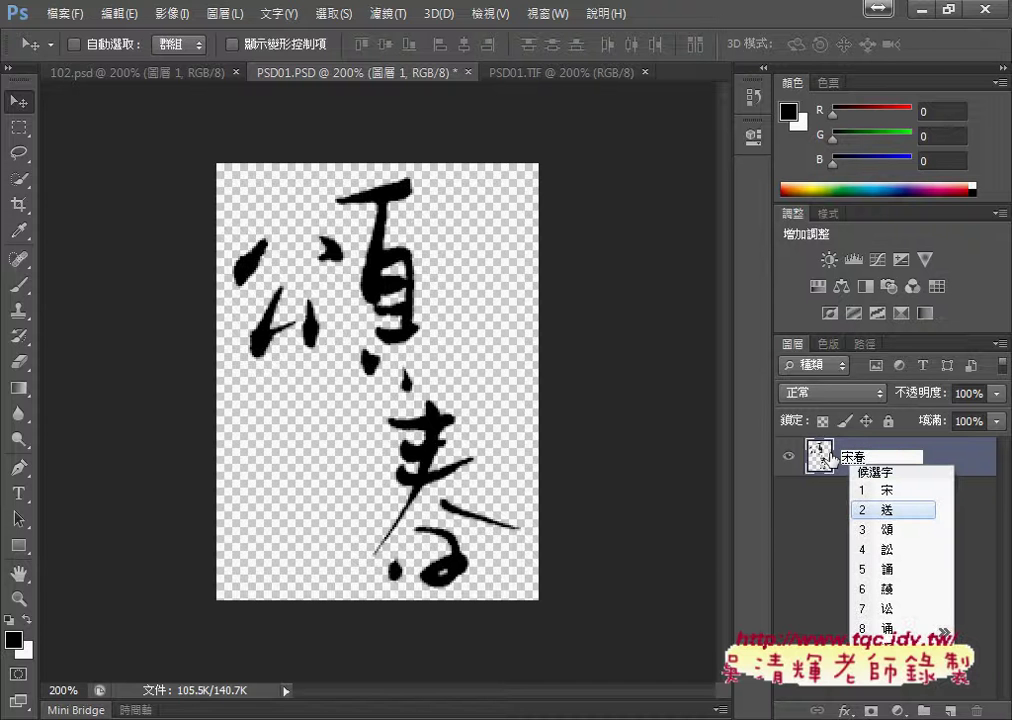
{"action": "key", "text": "Down"}
{"action": "key", "text": "Return"}
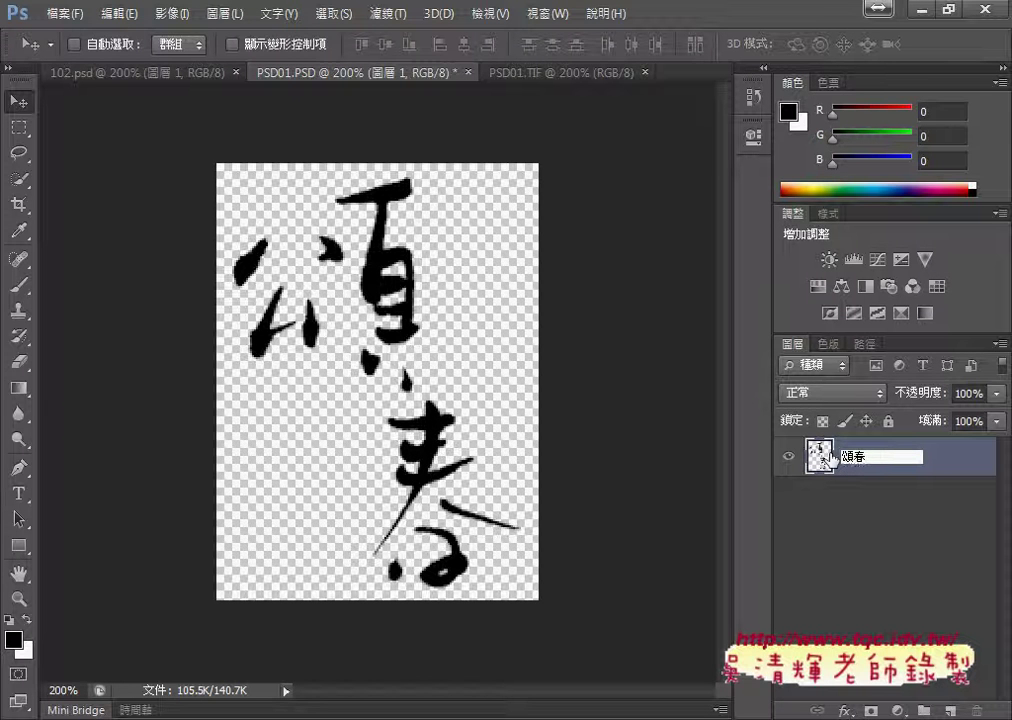
Complete the layer name as 頌春-黑 and verify it stays unchanged
{"action": "type", "text": "ㄏ"}
{"action": "type", "text": "ㄟ"}
{"action": "key", "text": "space"}
{"action": "key", "text": "Return"}
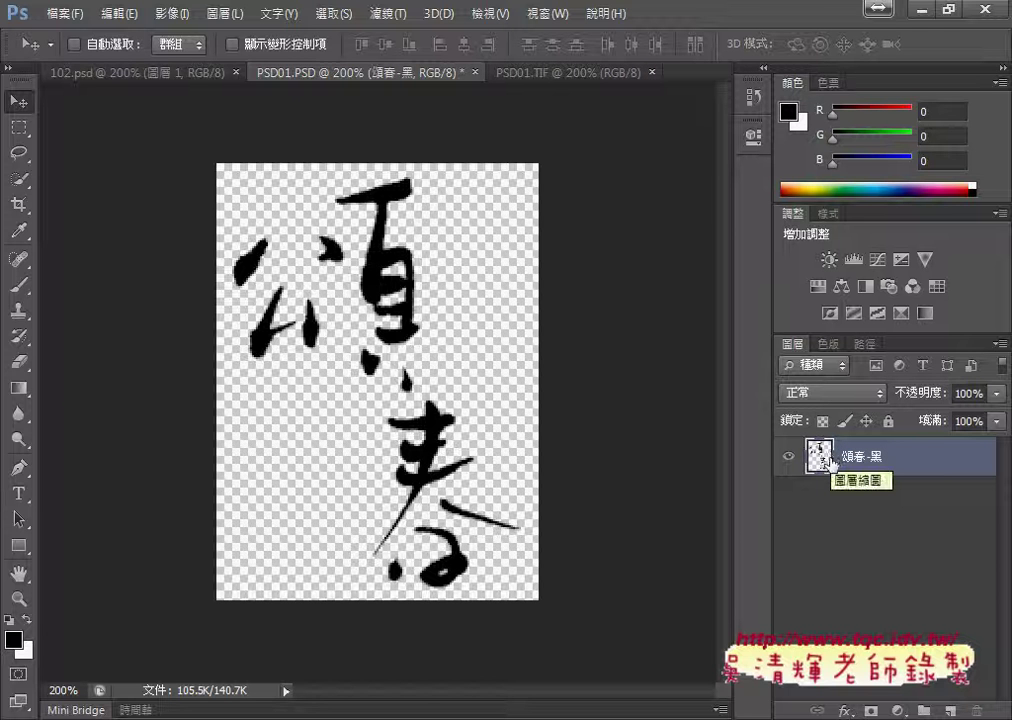
{"action": "double_click", "coordinate": [869, 460]}
{"action": "left_click_drag", "start_coordinate": [875, 457], "coordinate": [838, 462]}
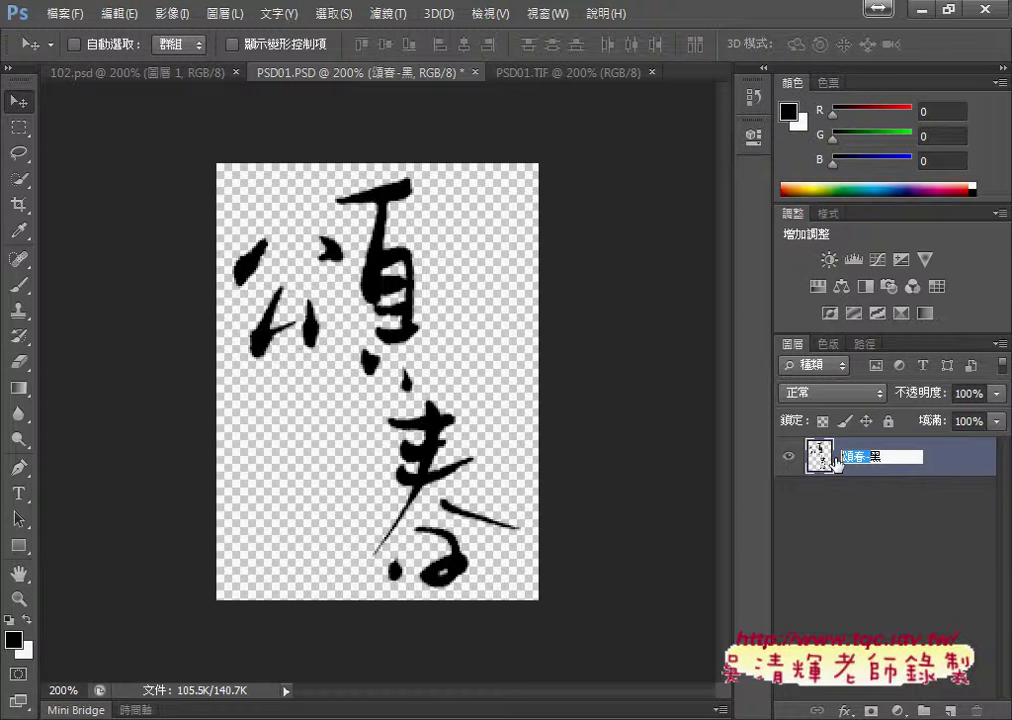
{"action": "key", "text": "Return"}
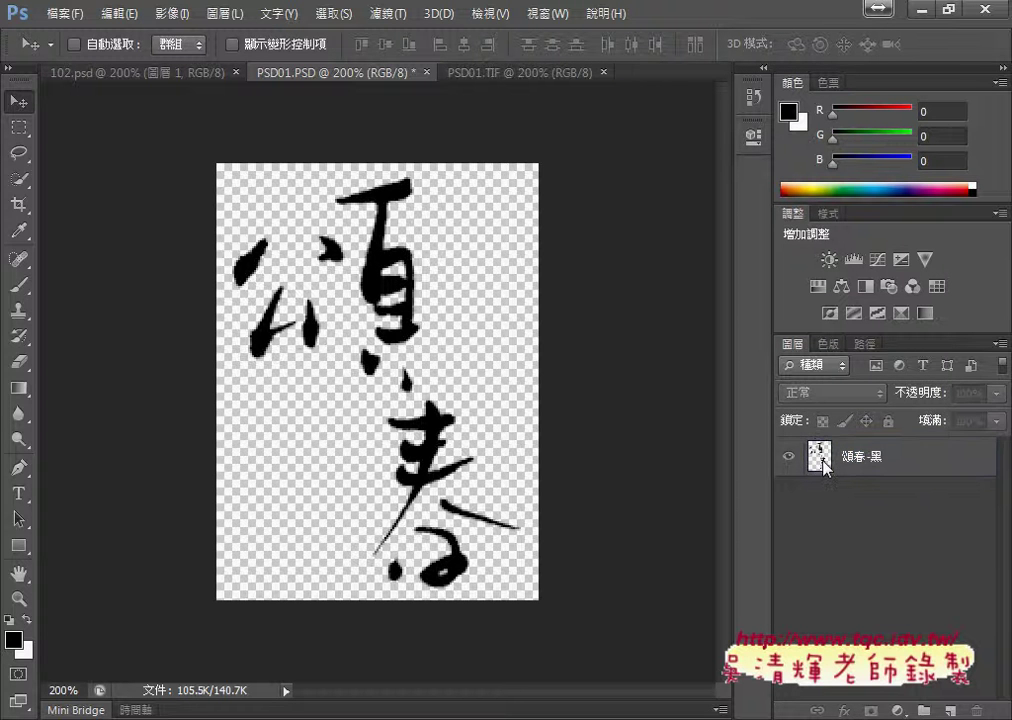
Duplicate the 頌春-黑 layer as a new layer named 頌春-白
{"action": "right_click", "coordinate": [826, 462]}
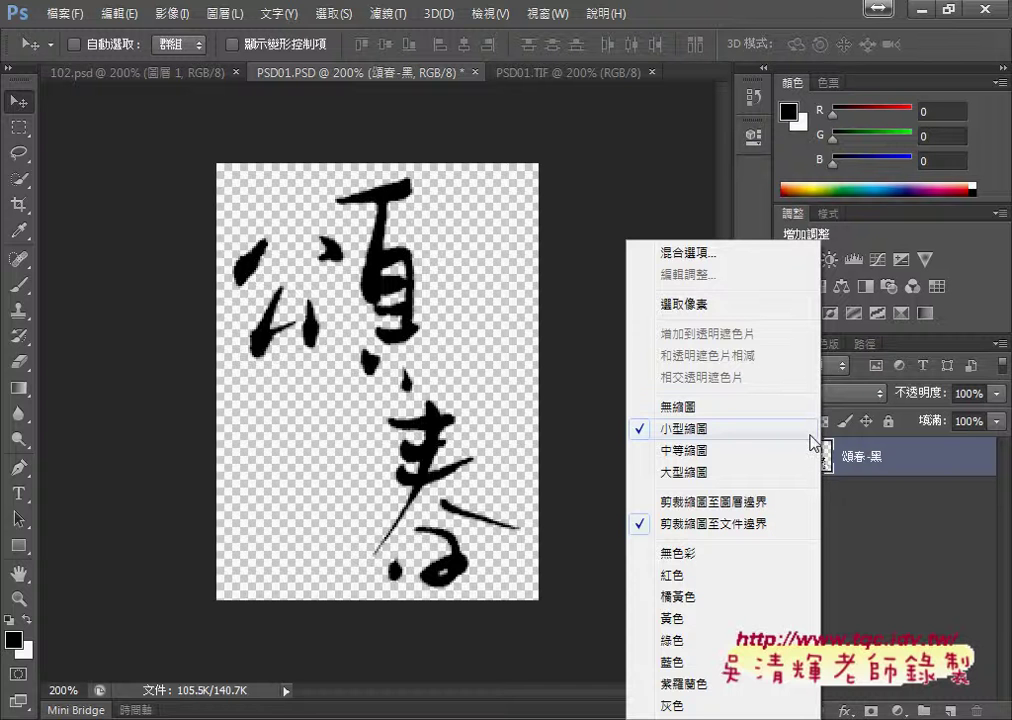
{"action": "left_click", "coordinate": [880, 520]}
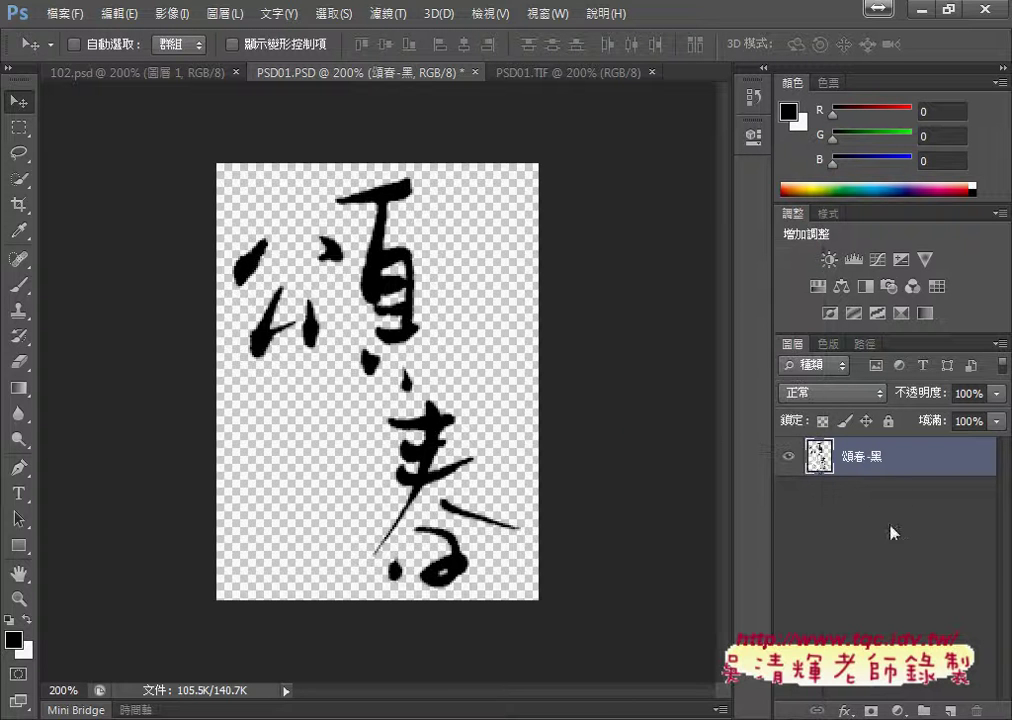
{"action": "right_click", "coordinate": [933, 465]}
{"action": "left_click", "coordinate": [933, 466]}
{"action": "right_click", "coordinate": [935, 468]}
{"action": "left_click", "coordinate": [933, 470]}
{"action": "right_click", "coordinate": [904, 464]}
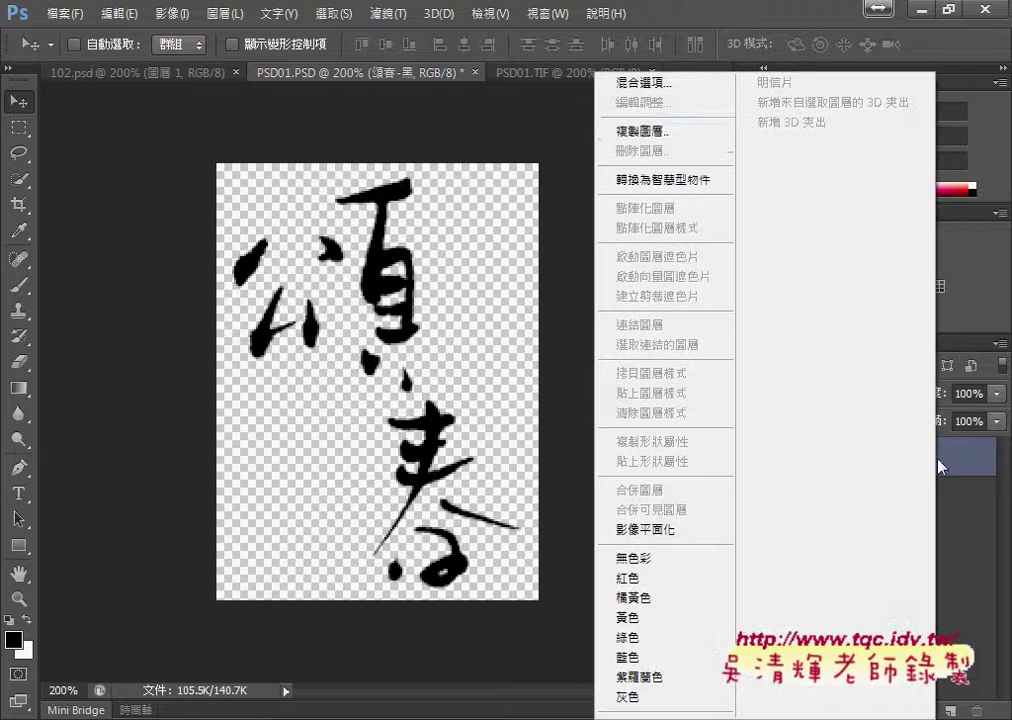
{"action": "left_click", "coordinate": [670, 143]}
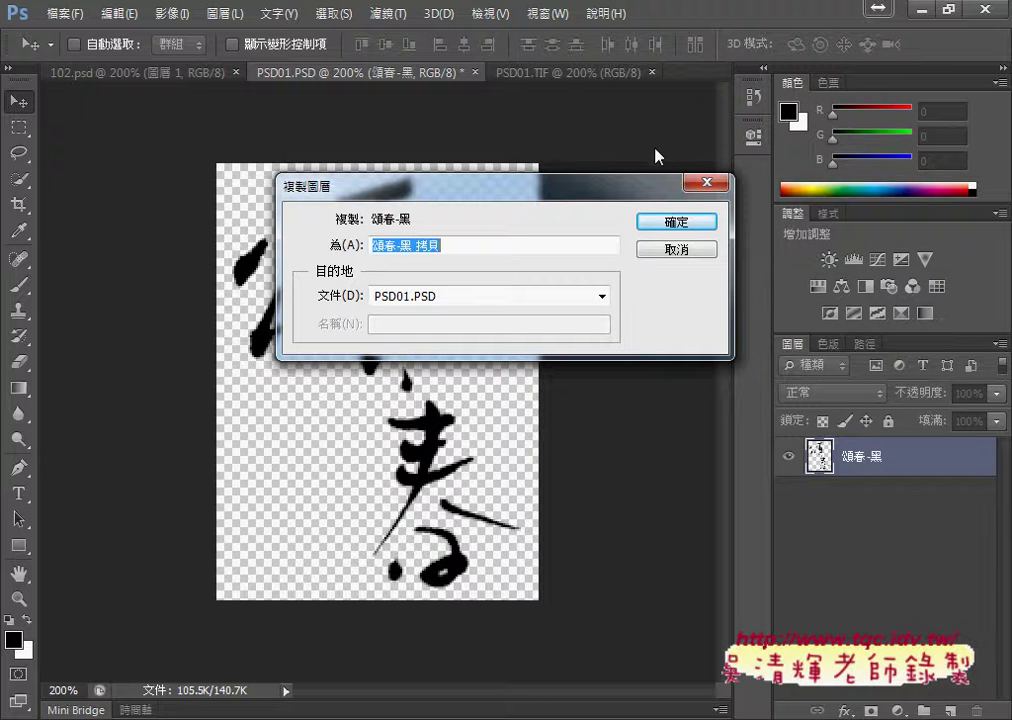
{"action": "left_click", "coordinate": [405, 245]}
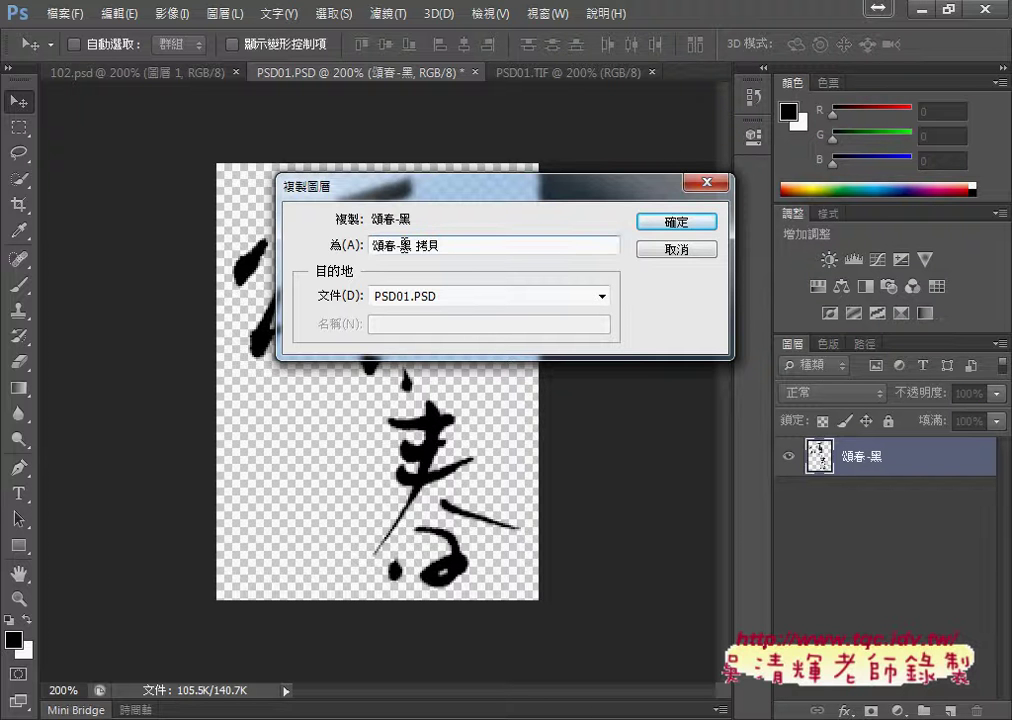
{"action": "left_click_drag", "start_coordinate": [405, 245], "coordinate": [499, 245]}
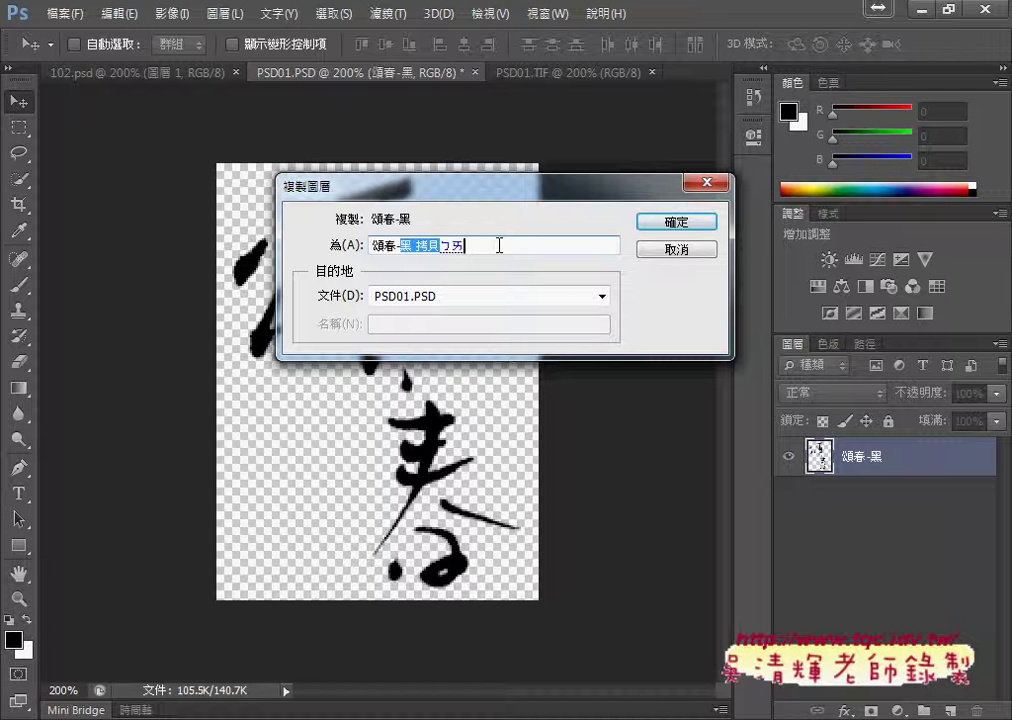
{"action": "key", "text": "6"}
{"action": "key", "text": "Return"}
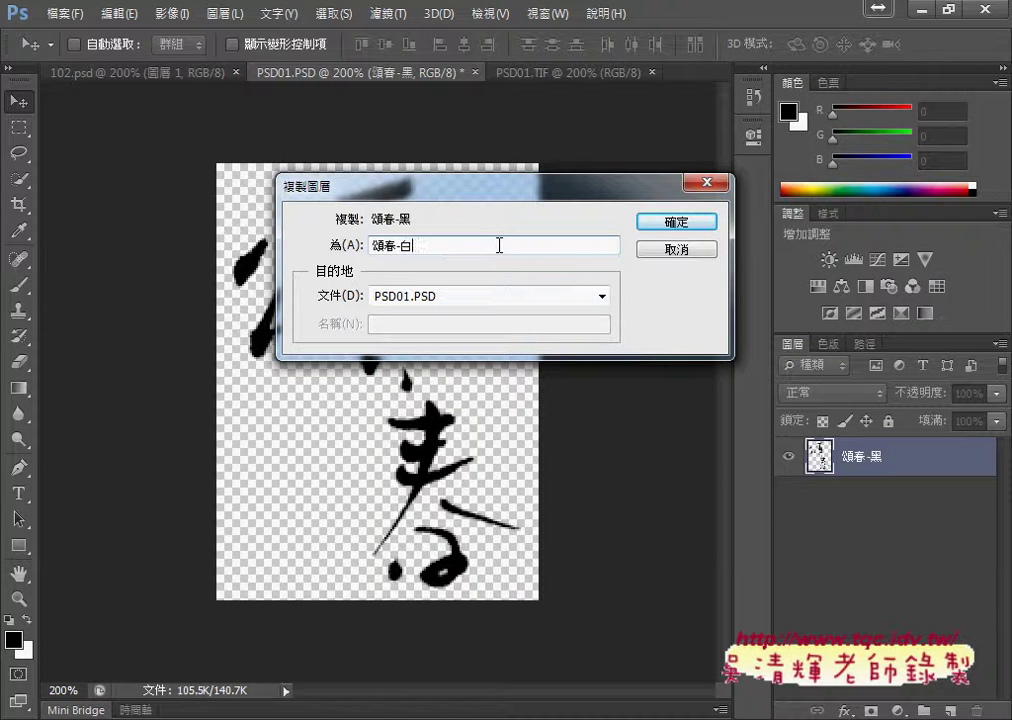
{"action": "key", "text": "Return"}
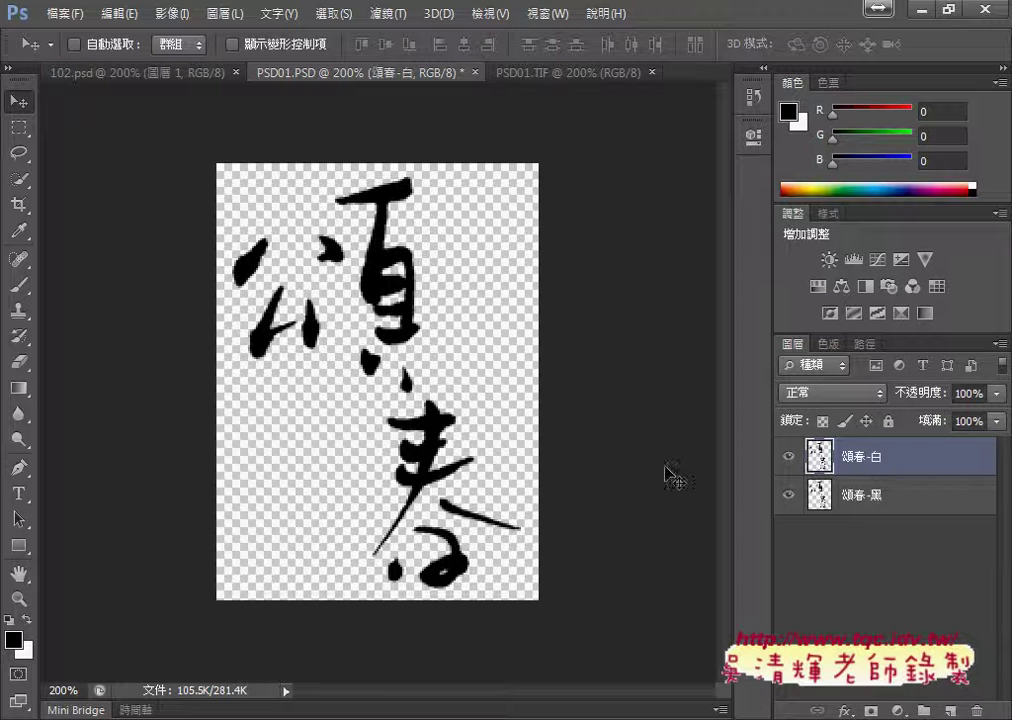
Check both calligraphy layers, leaving 頌春-白 selected
{"action": "left_click", "coordinate": [882, 492]}
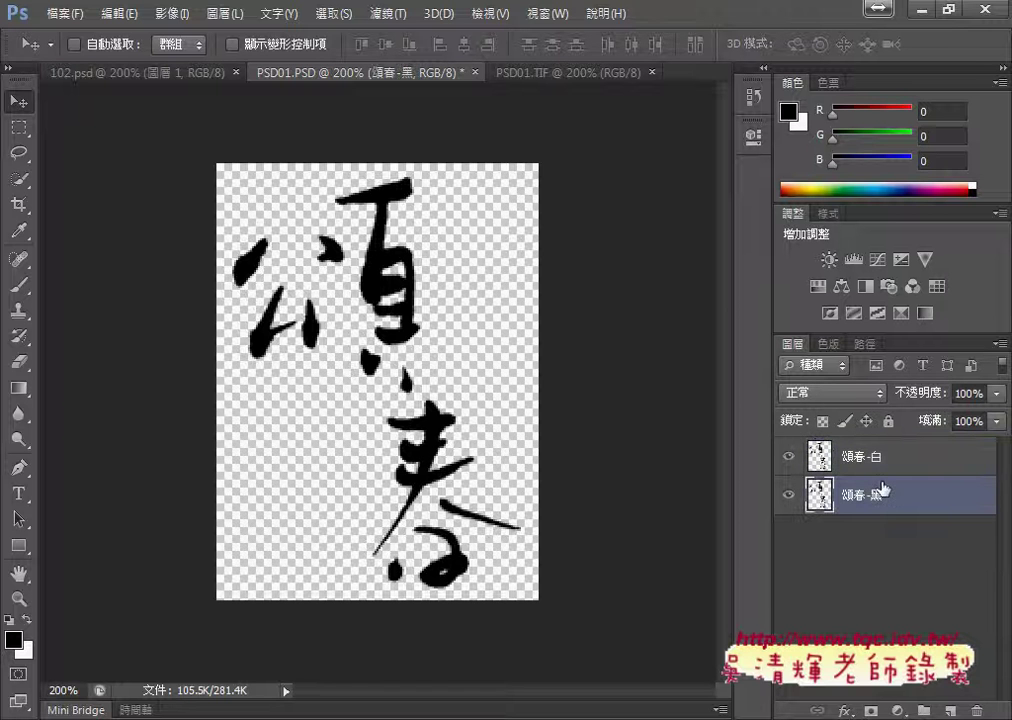
{"action": "left_click", "coordinate": [880, 459]}
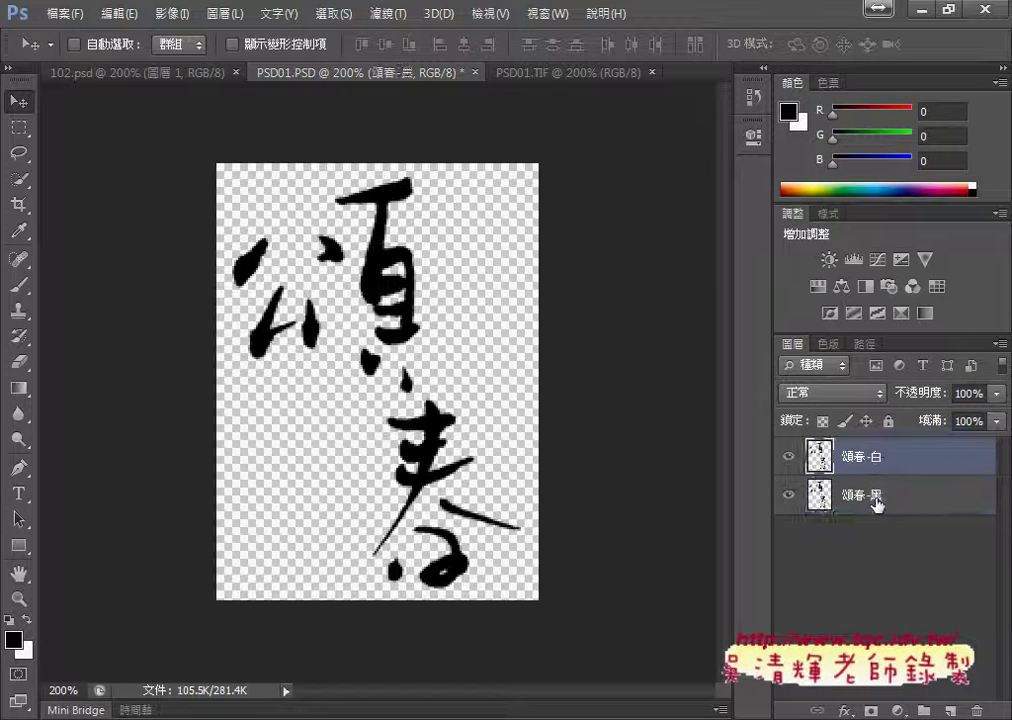
{"action": "left_click", "coordinate": [875, 500]}
{"action": "mouse_move", "coordinate": [875, 500]}
{"action": "left_mouse_down"}
{"action": "mouse_move", "coordinate": [876, 458]}
{"action": "mouse_move", "coordinate": [872, 510]}
{"action": "left_mouse_up"}
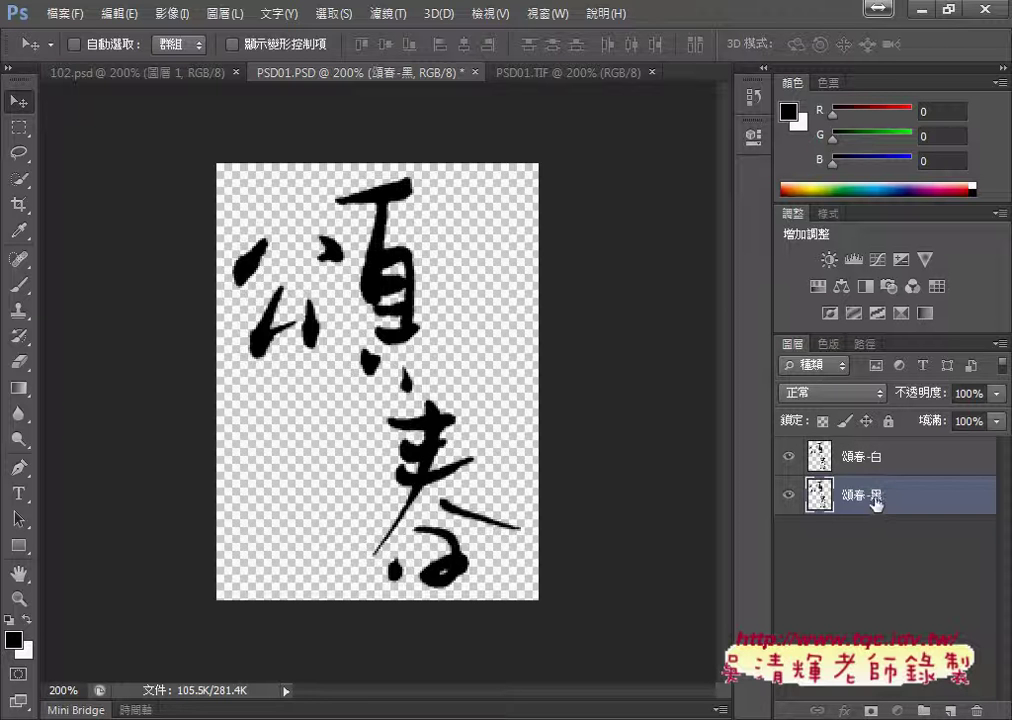
{"action": "left_click", "coordinate": [885, 459]}
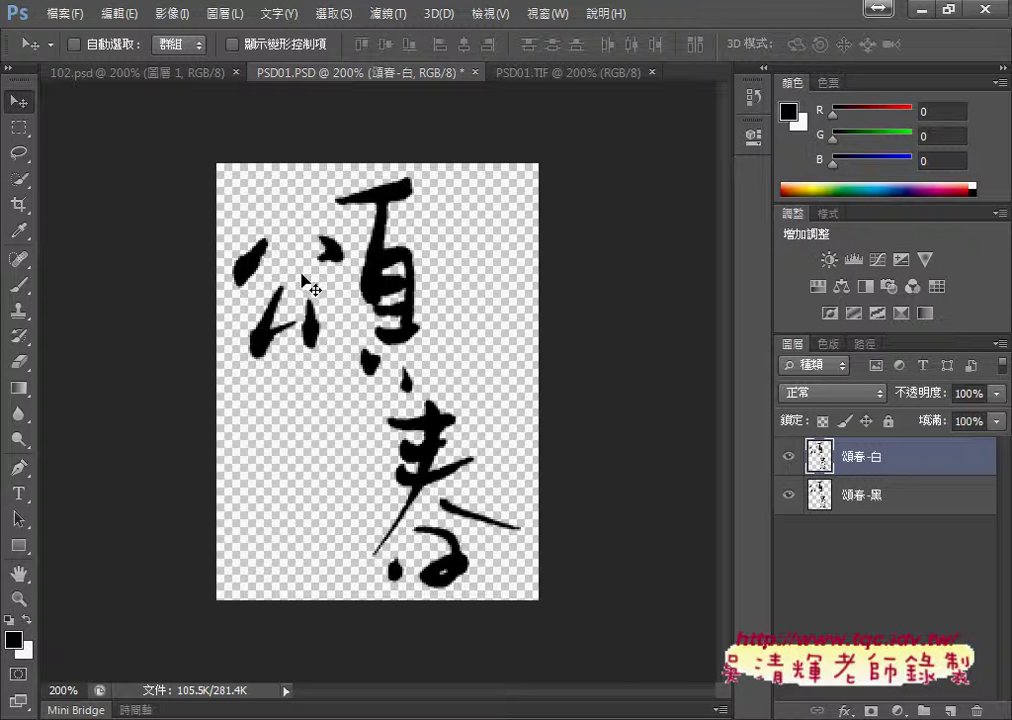
Magic Wand the transparent background and invert so only the 頌春 strokes are selected
{"action": "left_click", "coordinate": [29, 185]}
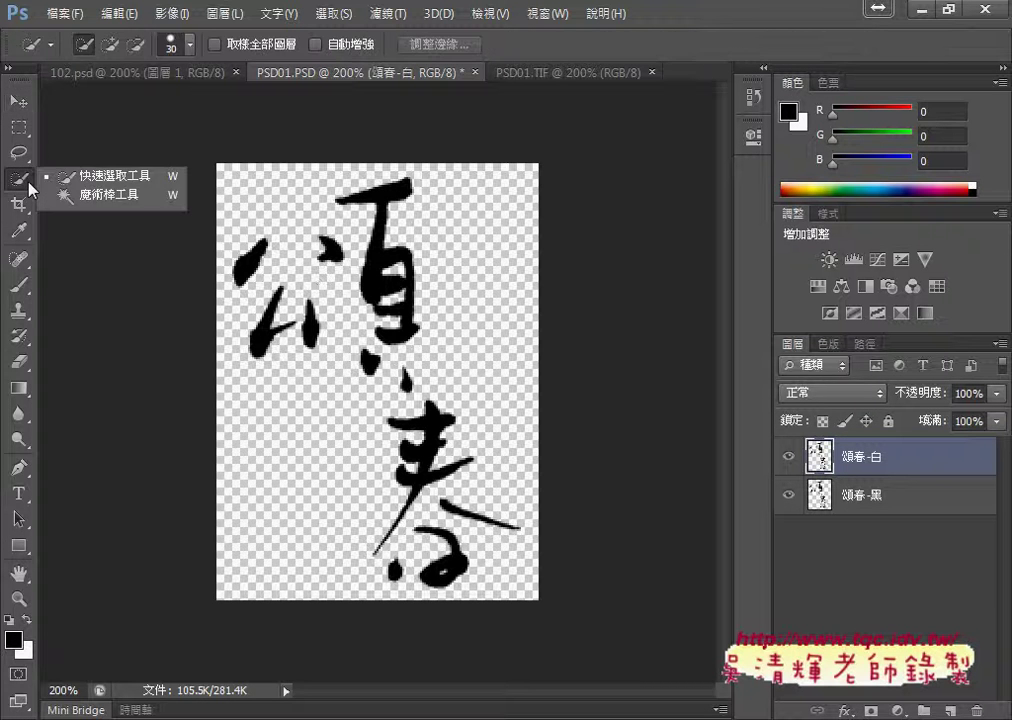
{"action": "left_click", "coordinate": [97, 197]}
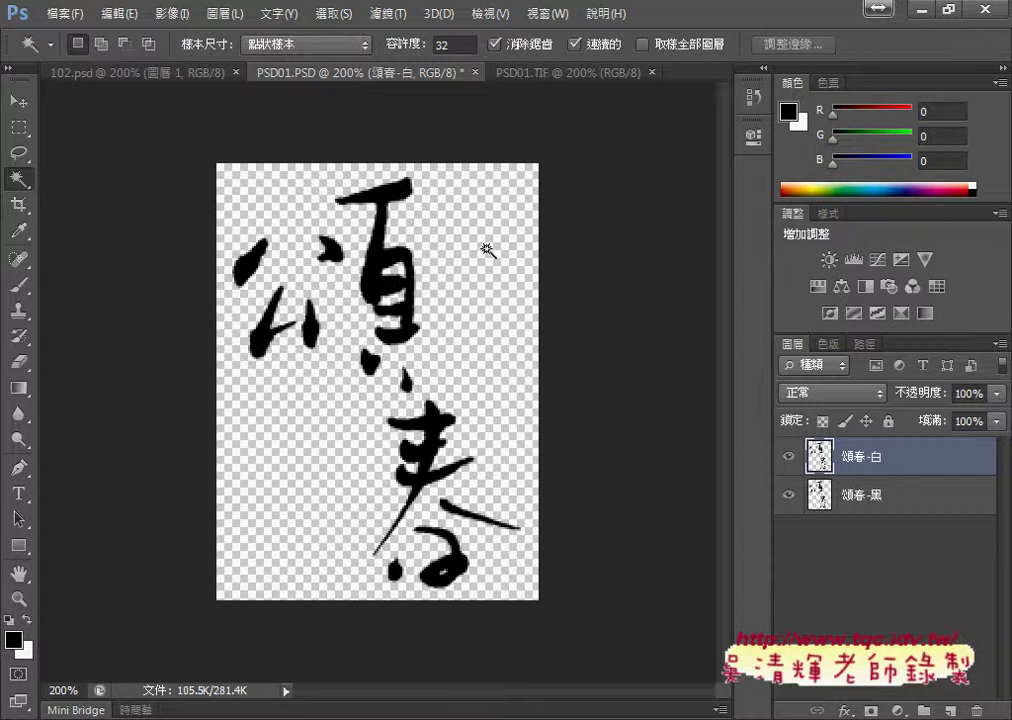
{"action": "left_click", "coordinate": [487, 252]}
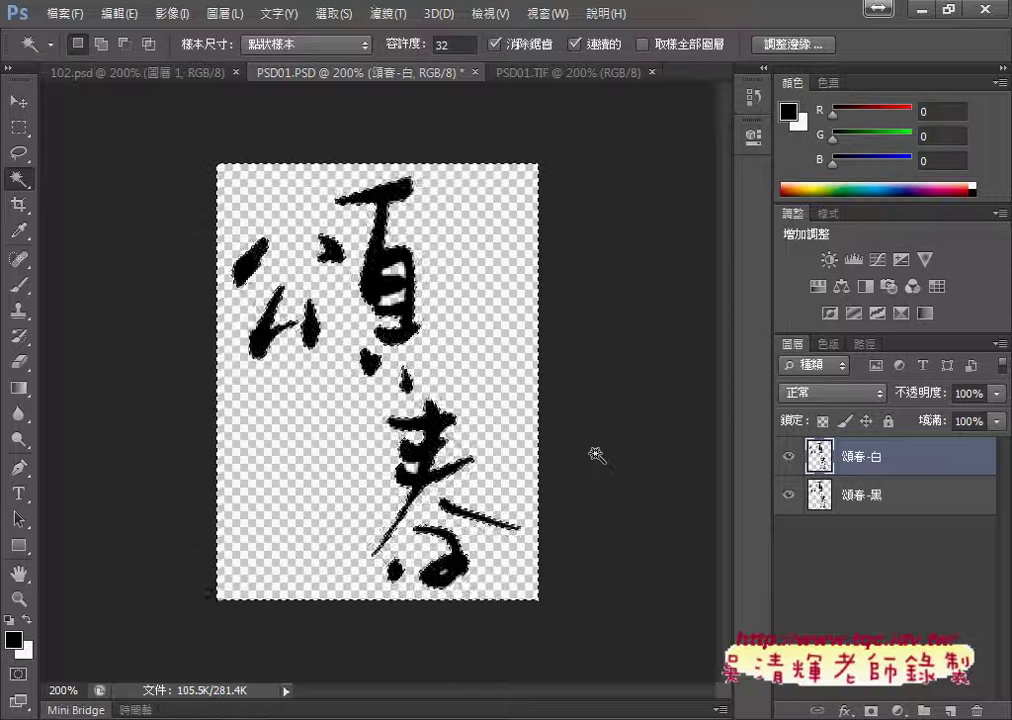
{"action": "left_click", "coordinate": [327, 15]}
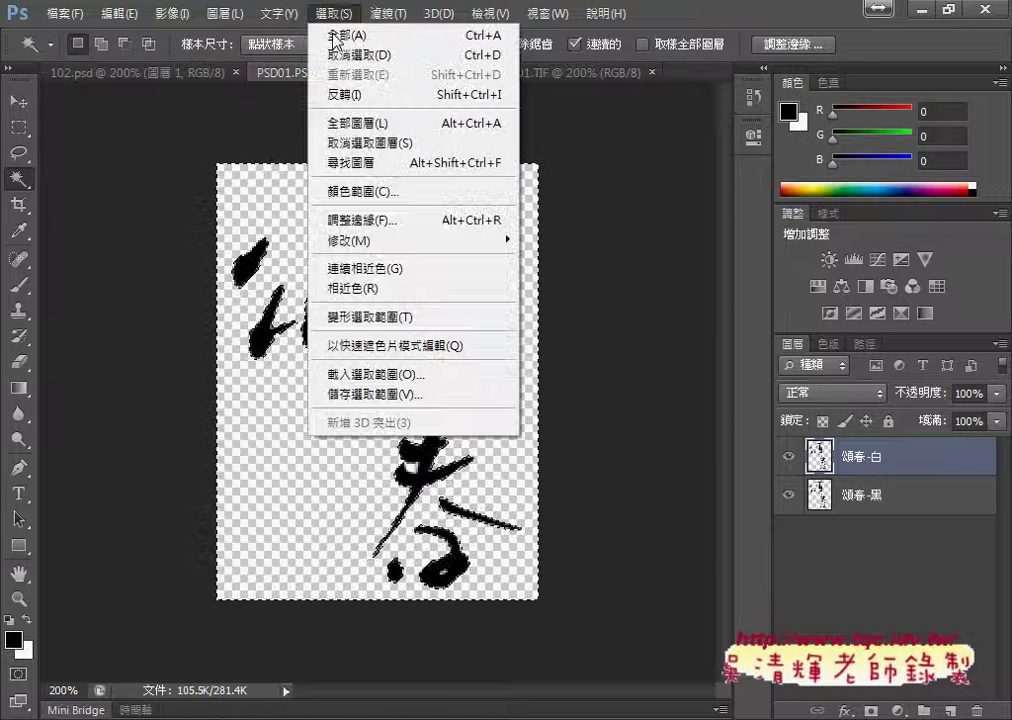
{"action": "left_click", "coordinate": [346, 96]}
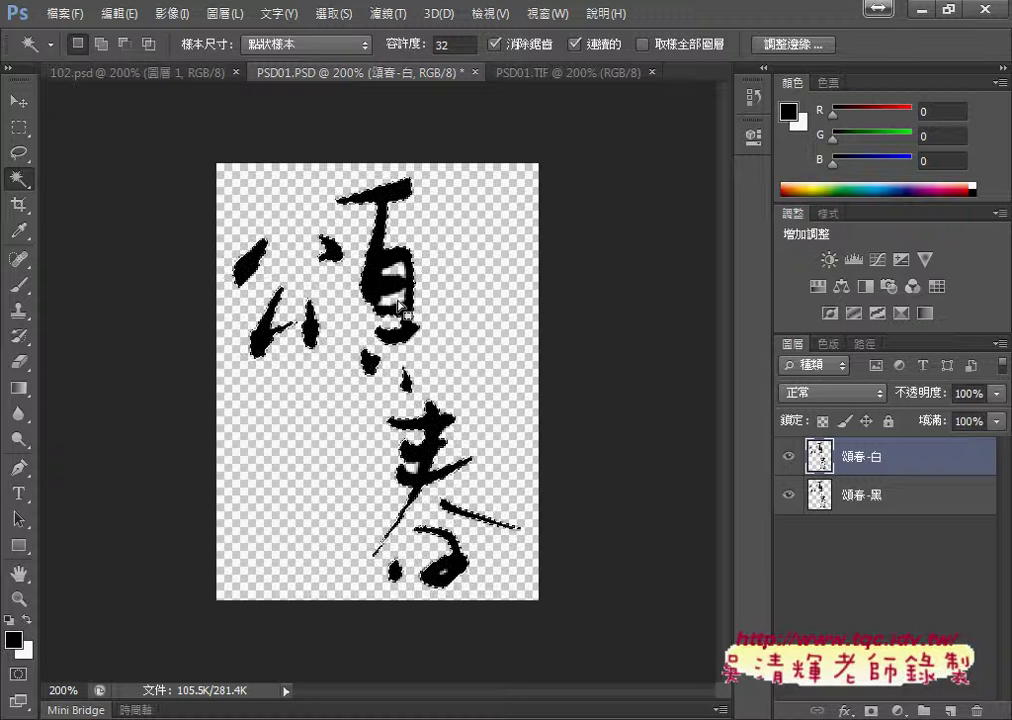
In Subtract mode at 500% zoom, remove the small hole in 春 from the selection
{"action": "left_click", "coordinate": [125, 48]}
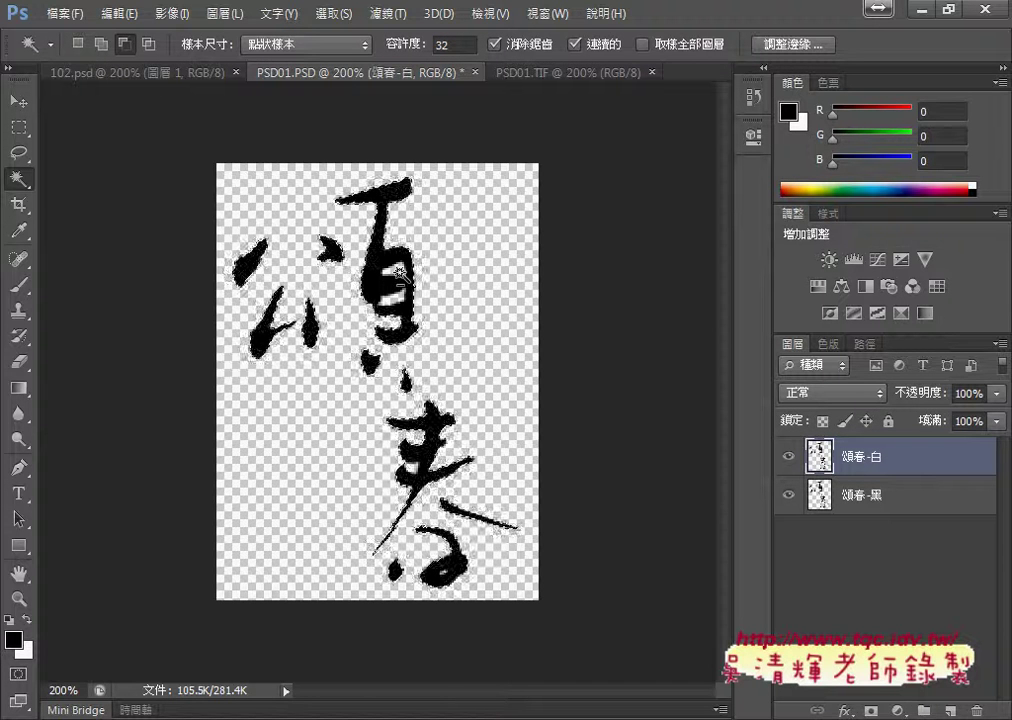
{"action": "key", "text": "ctrl+plus"}
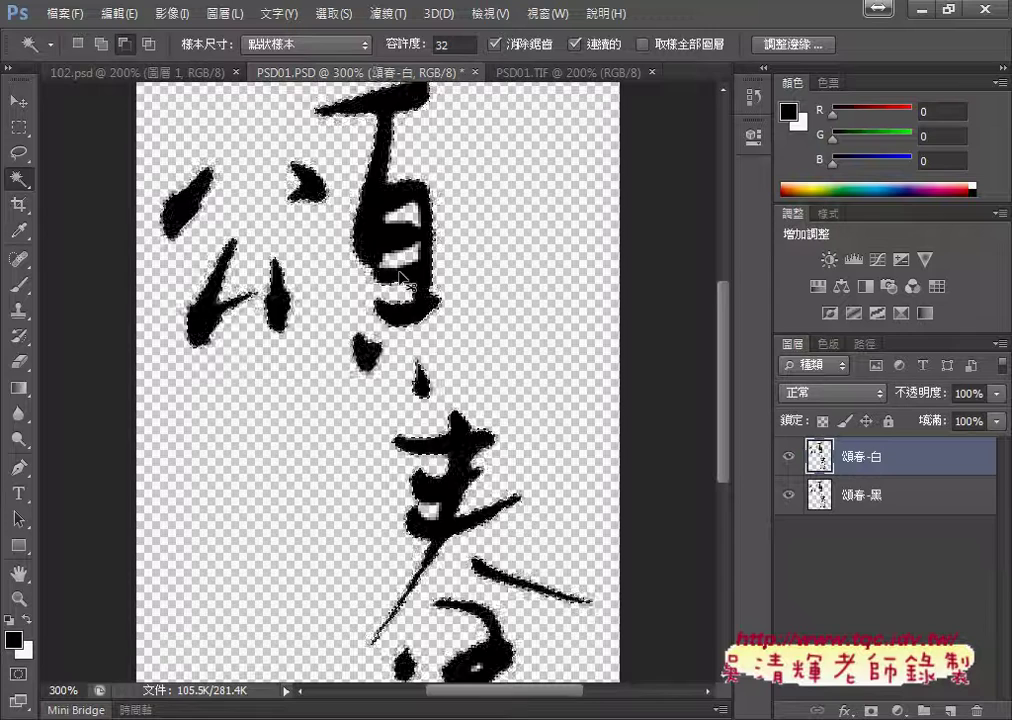
{"action": "key", "text": "ctrl+plus"}
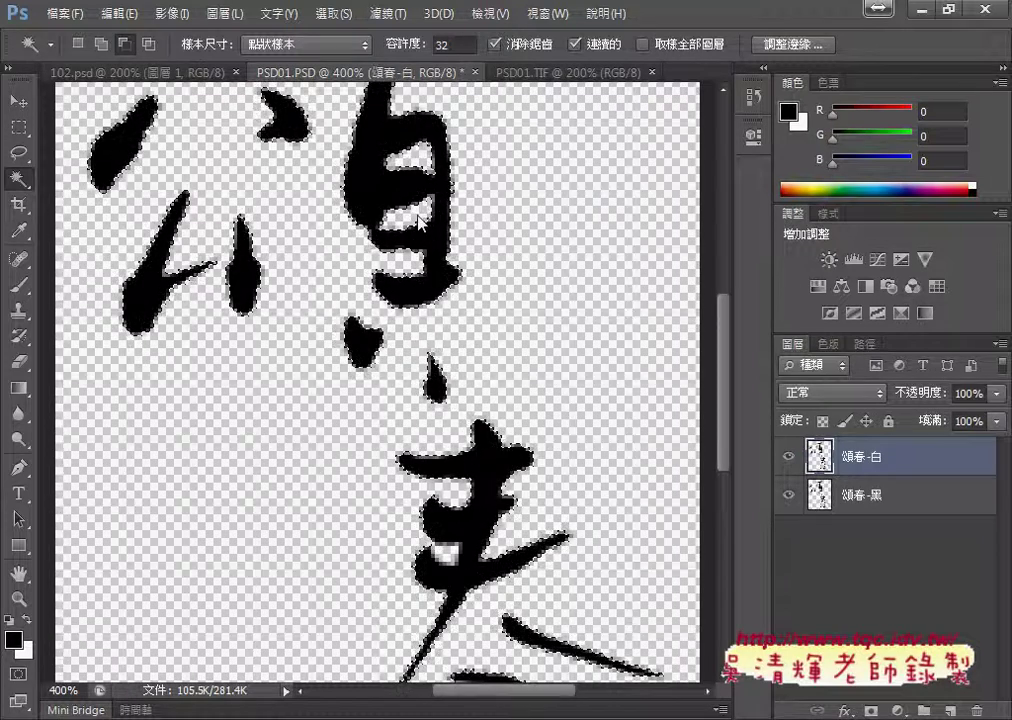
{"action": "scroll", "coordinate": [508, 276], "scroll_direction": "down", "scroll_amount": 2}
{"action": "scroll", "coordinate": [508, 276], "scroll_direction": "down", "scroll_amount": 2}
{"action": "scroll", "coordinate": [508, 276], "scroll_direction": "down", "scroll_amount": 2}
{"action": "scroll", "coordinate": [510, 275], "scroll_direction": "down", "scroll_amount": 3}
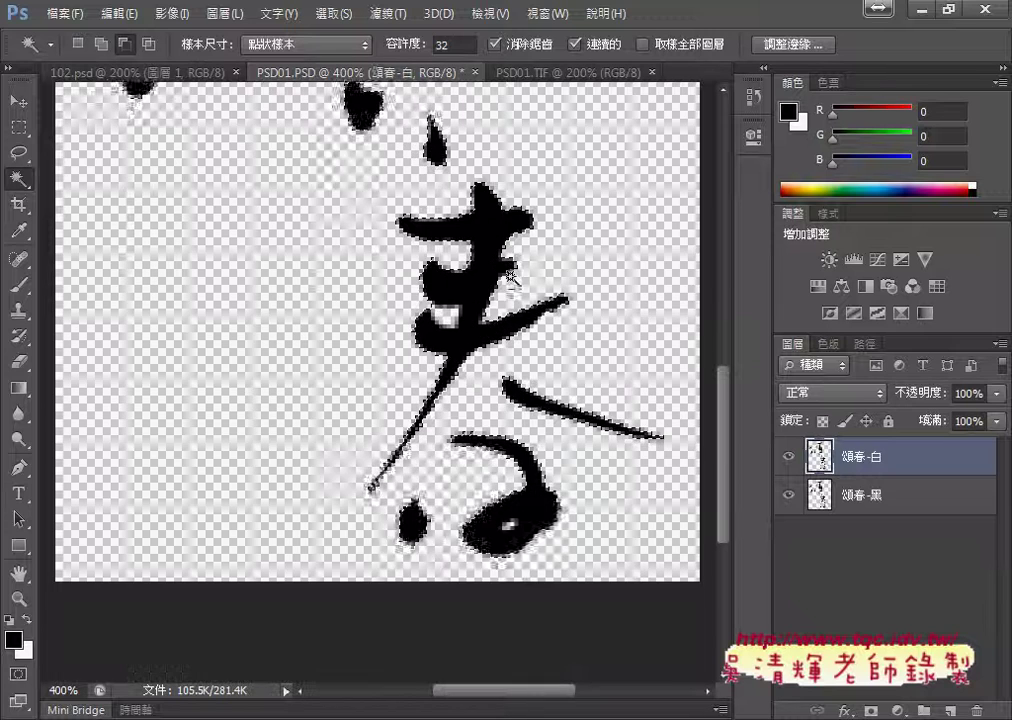
{"action": "key", "text": "ctrl+plus"}
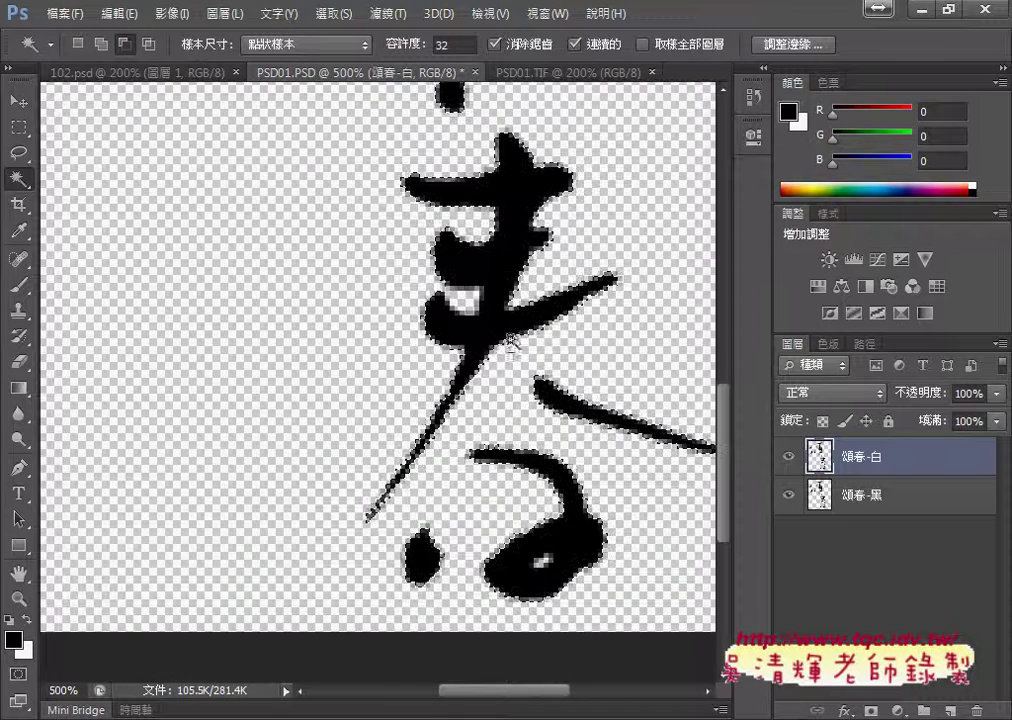
{"action": "scroll", "coordinate": [612, 462], "scroll_direction": "down", "scroll_amount": 3}
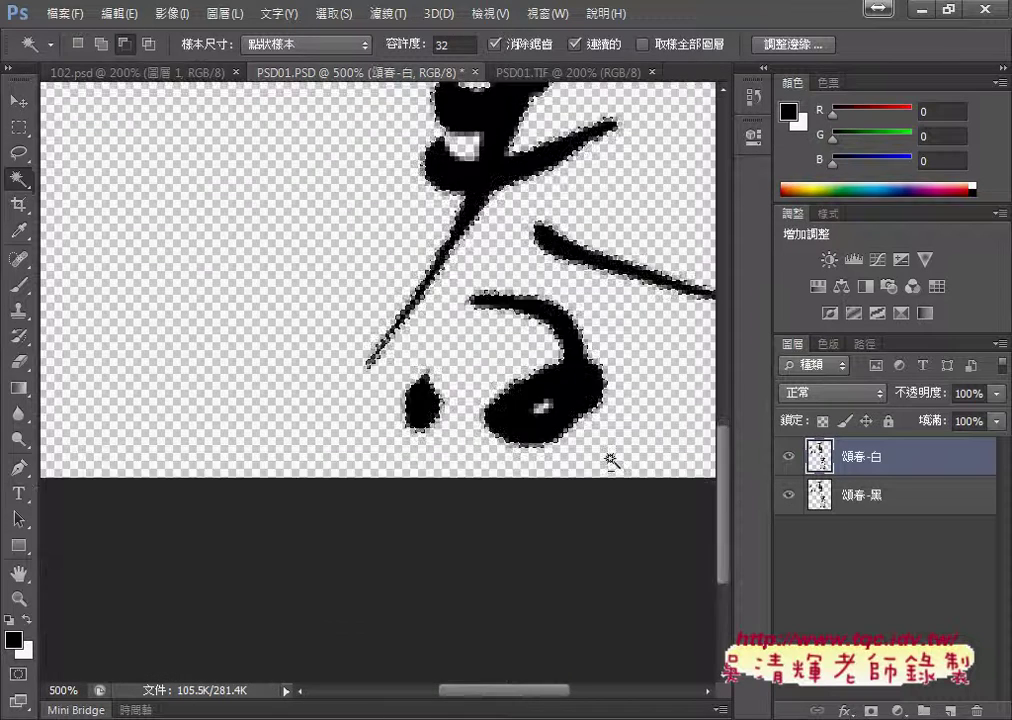
{"action": "left_click", "coordinate": [542, 407]}
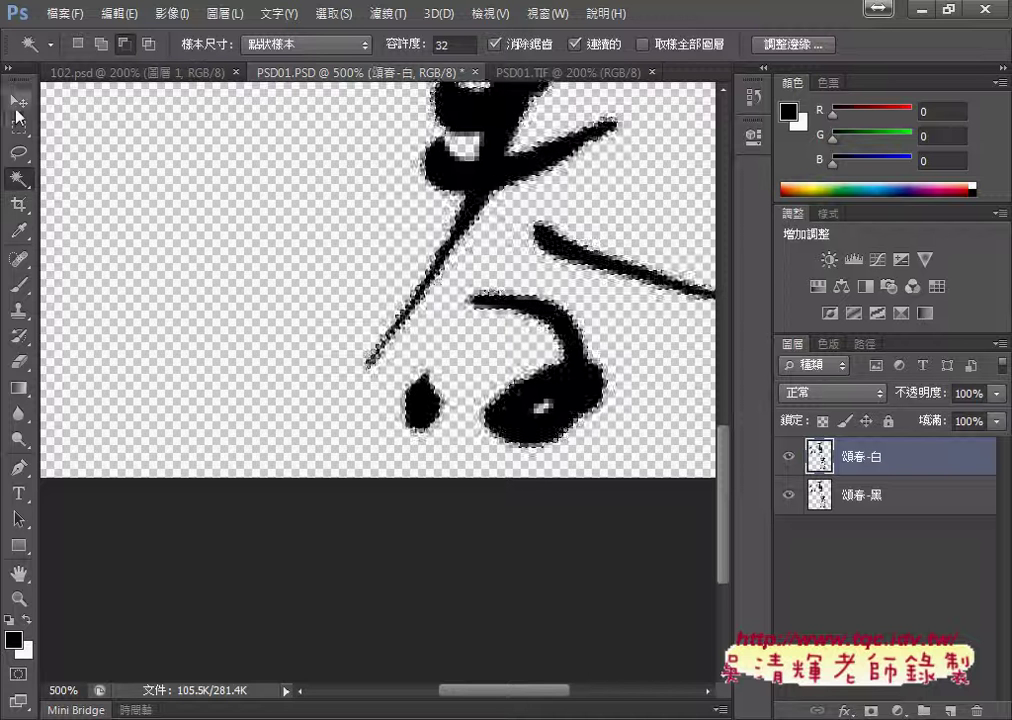
Subtract a further area with the Lasso, then zoom back out
{"action": "left_click_drag", "start_coordinate": [18, 152], "coordinate": [85, 160]}
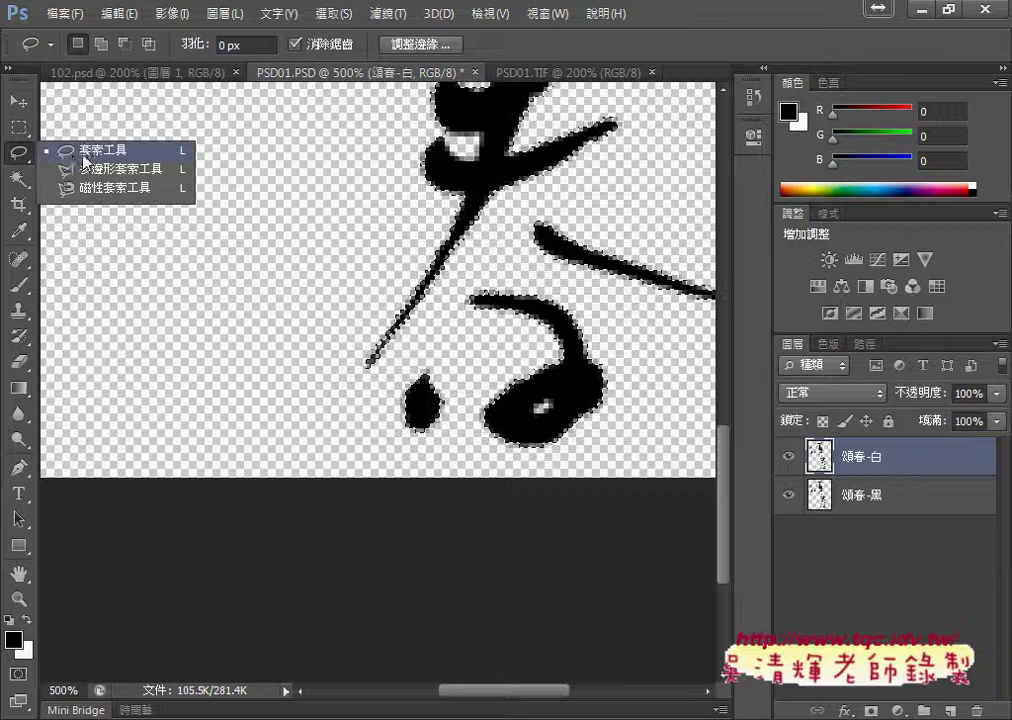
{"action": "left_click", "coordinate": [122, 44]}
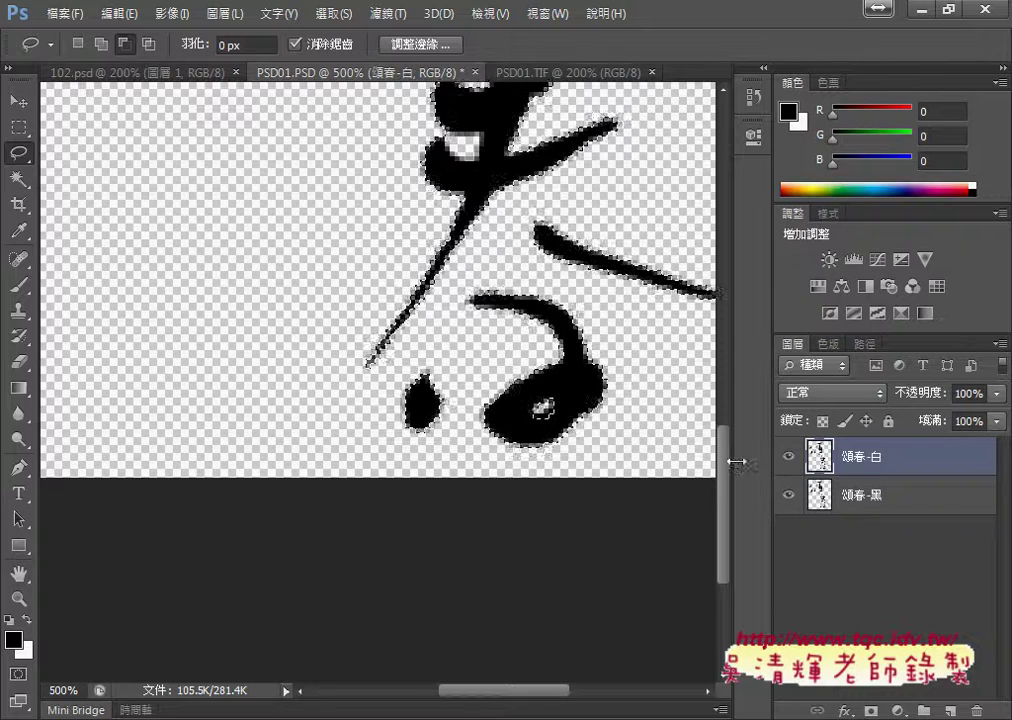
{"action": "left_click_drag", "start_coordinate": [724, 462], "coordinate": [726, 310]}
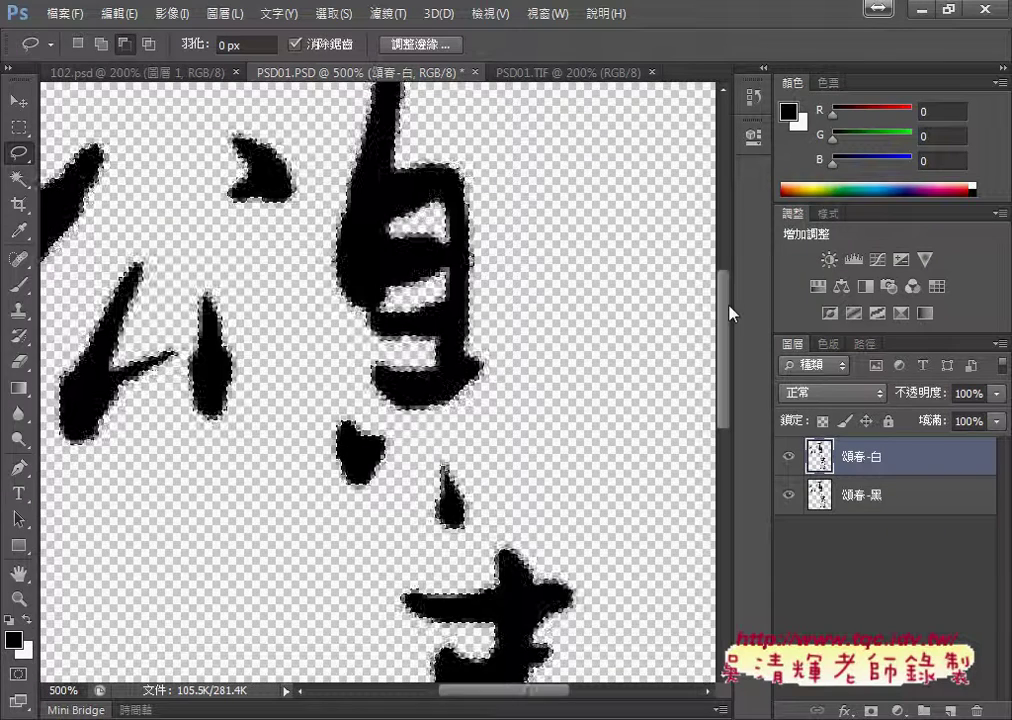
{"action": "key", "text": "ctrl+minus"}
{"action": "key", "text": "ctrl+minus"}
{"action": "key", "text": "ctrl+minus"}
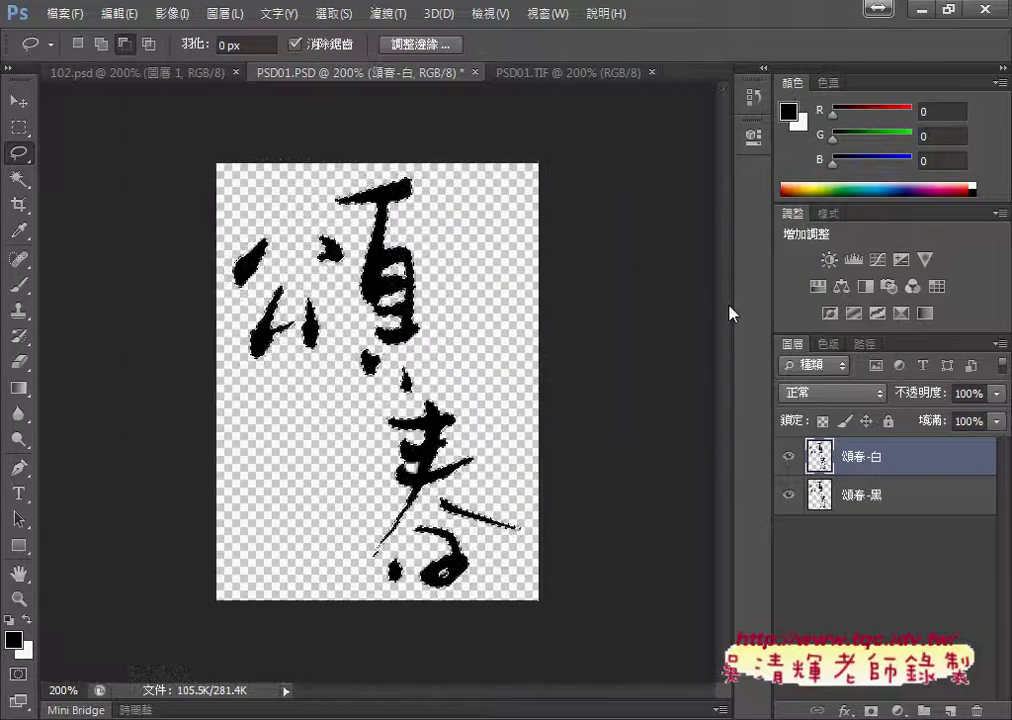
Fill the selected 頌春 strokes with White at 100% opacity
{"action": "left_click", "coordinate": [108, 17]}
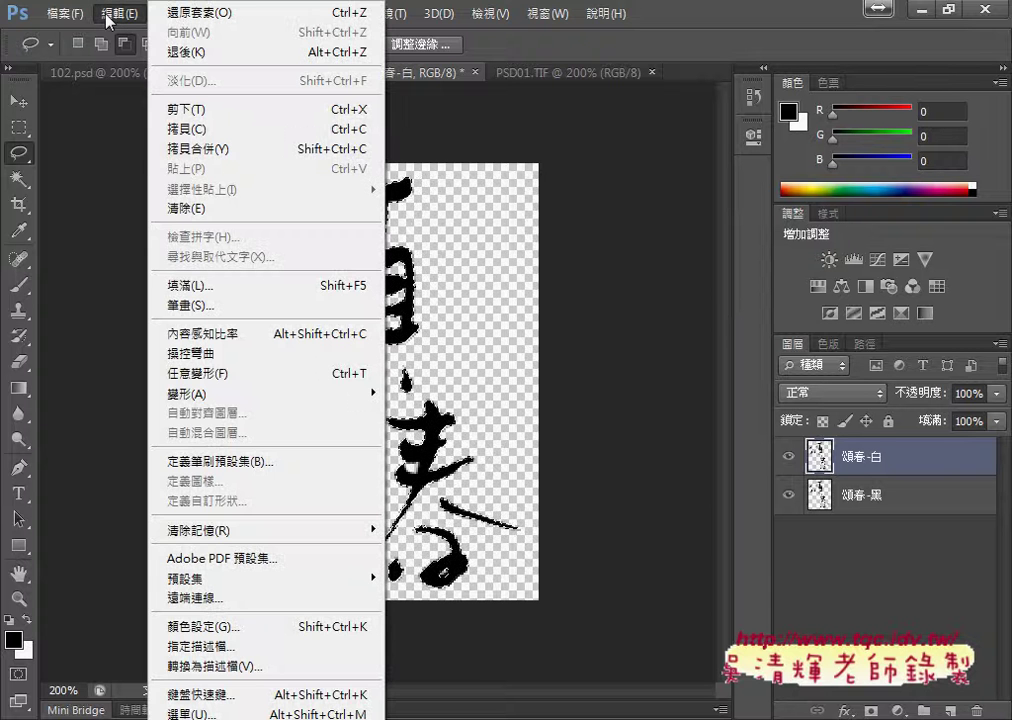
{"action": "left_click", "coordinate": [214, 285]}
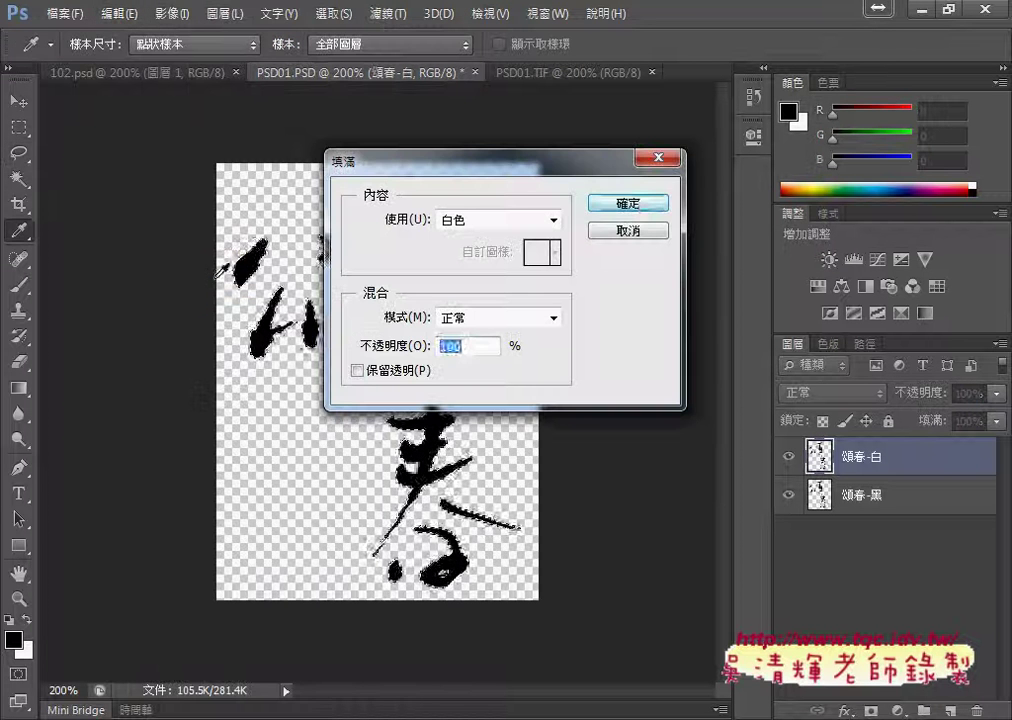
{"action": "left_click", "coordinate": [642, 205]}
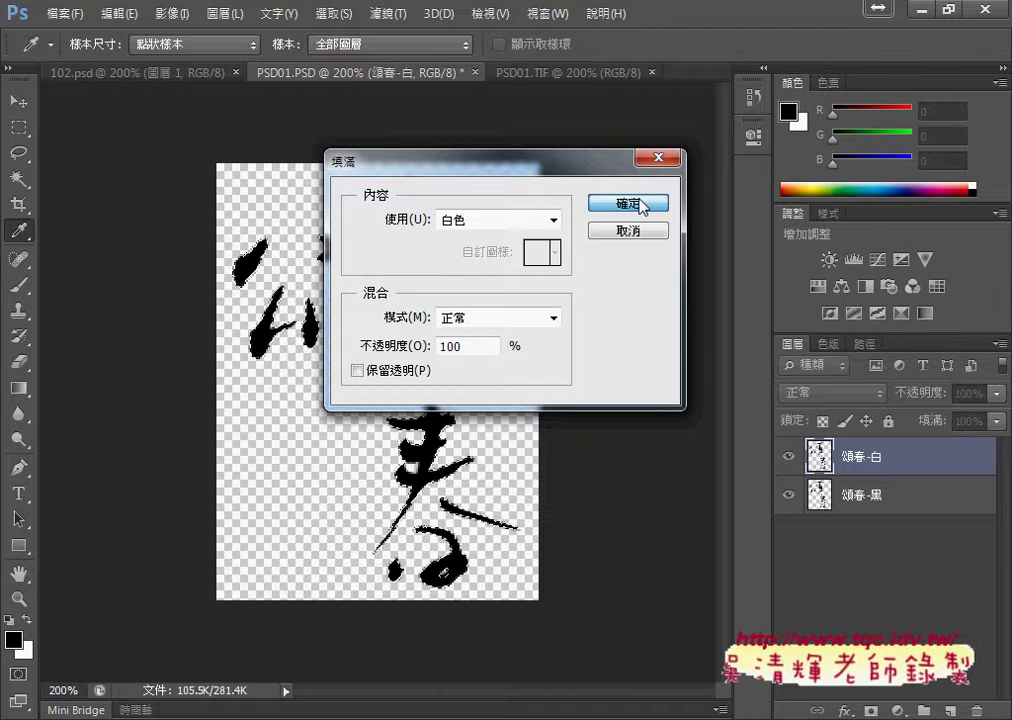
{"action": "left_click", "coordinate": [640, 205]}
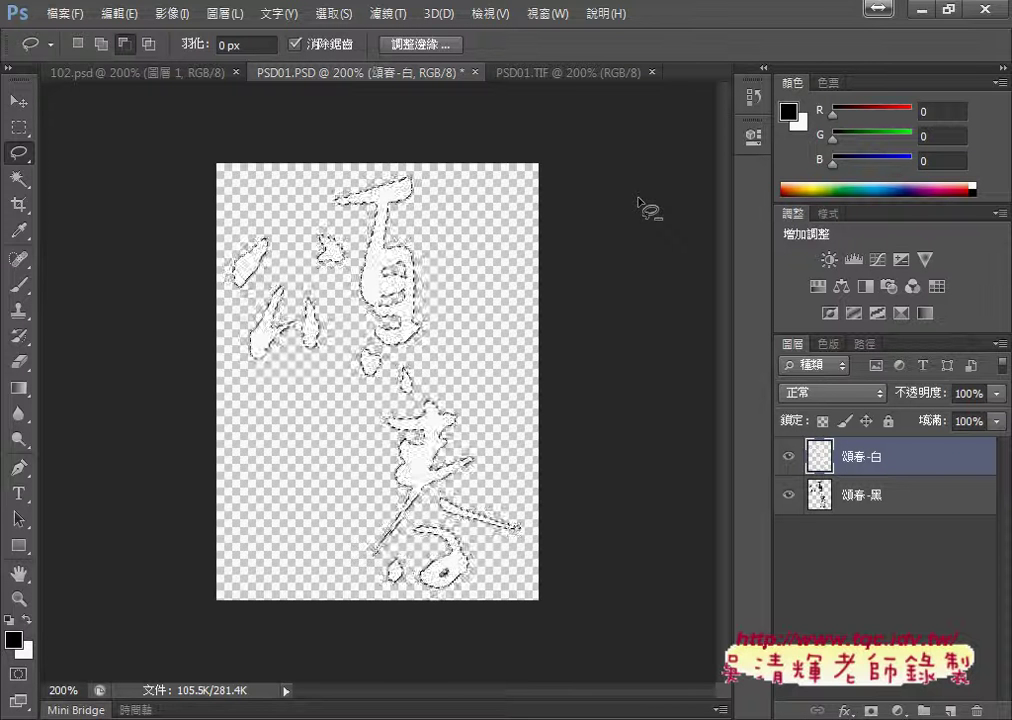
Toggle Ctrl+Z repeatedly to compare the strokes before and after the white fill
{"action": "key", "text": "ctrl+z"}
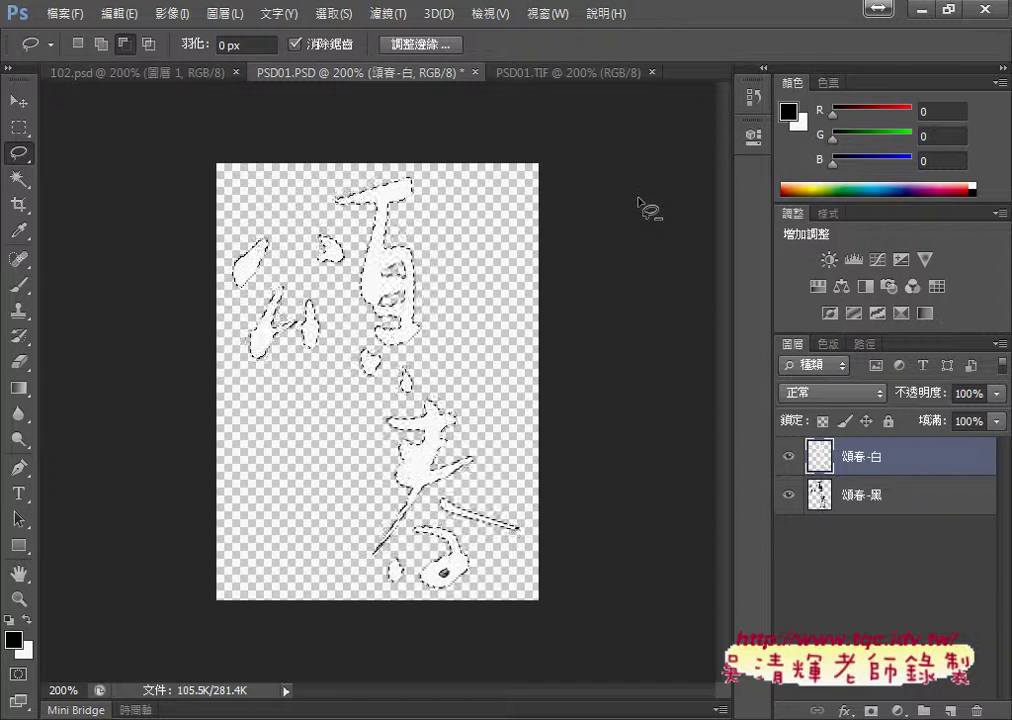
{"action": "key", "text": "ctrl+z"}
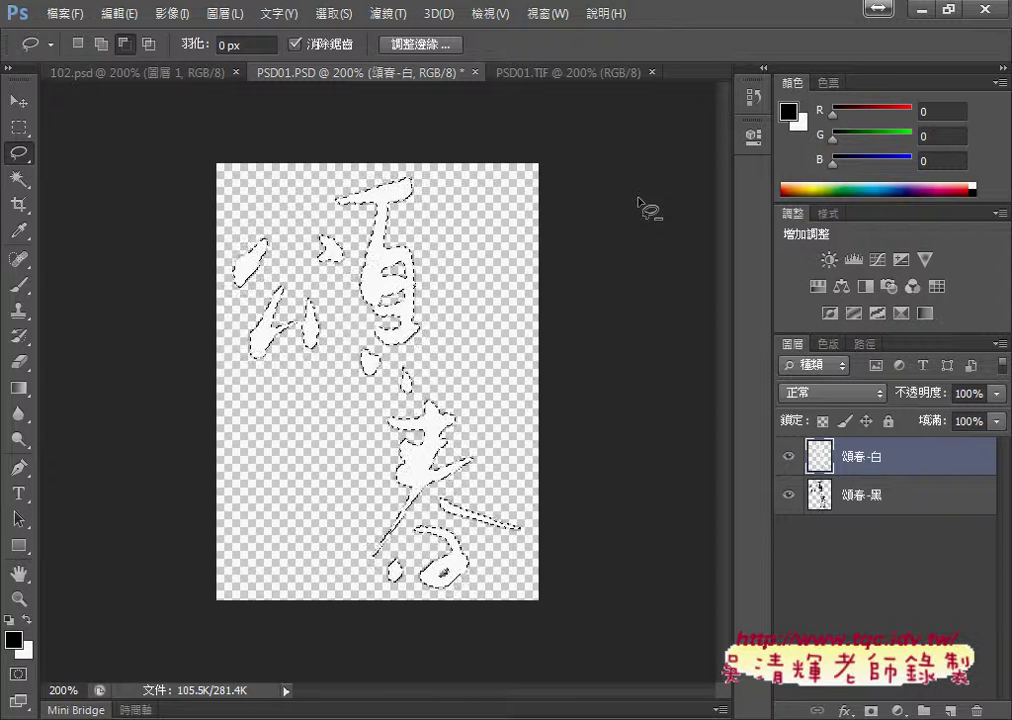
{"action": "key", "text": "ctrl+z"}
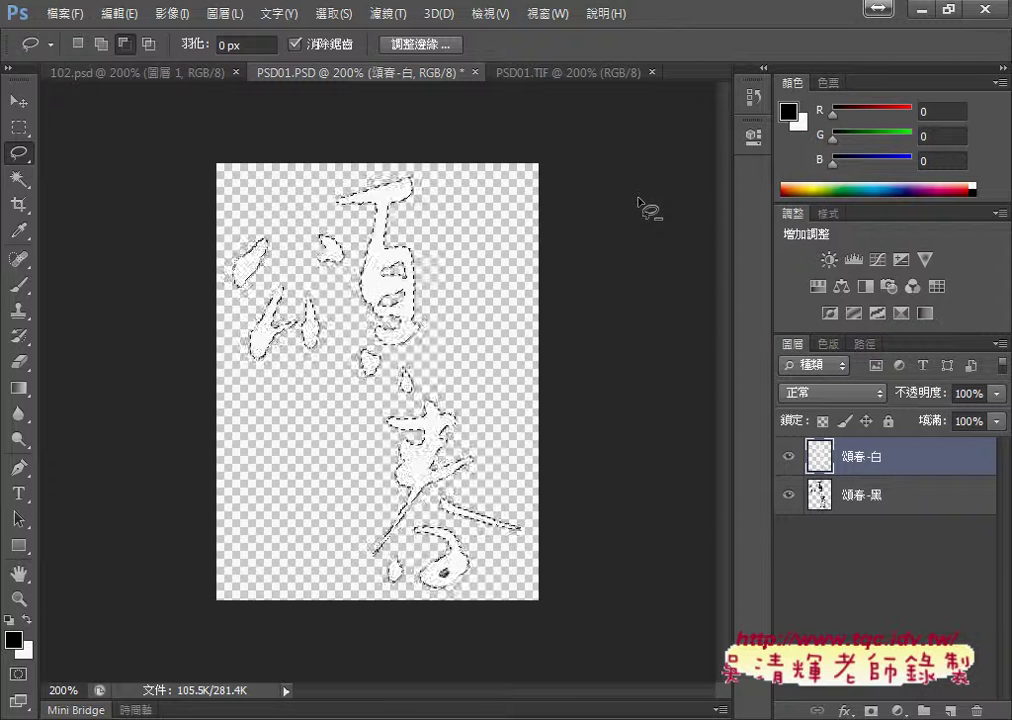
{"action": "key", "text": "ctrl+z"}
{"action": "key", "text": "ctrl+z"}
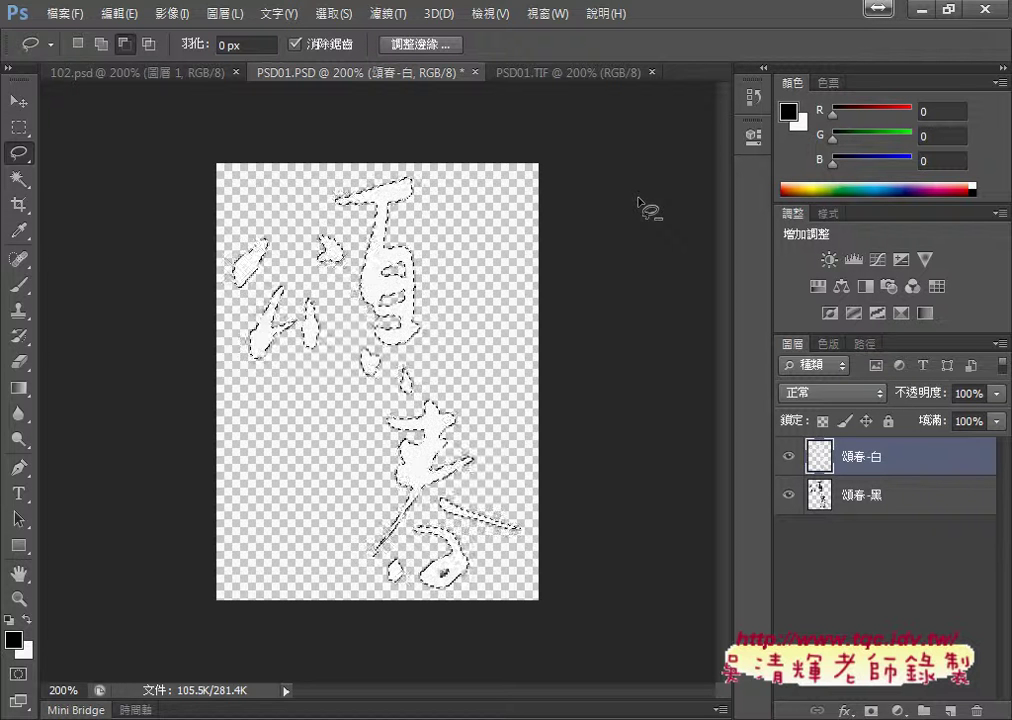
{"action": "key", "text": "ctrl+z"}
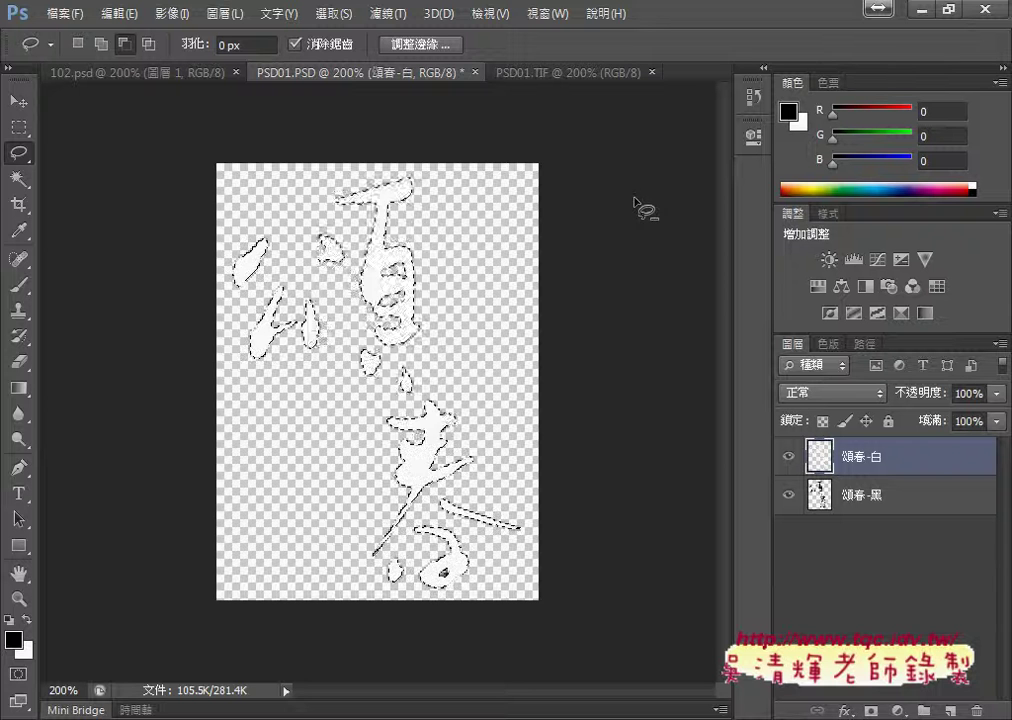
{"action": "left_click", "coordinate": [330, 14]}
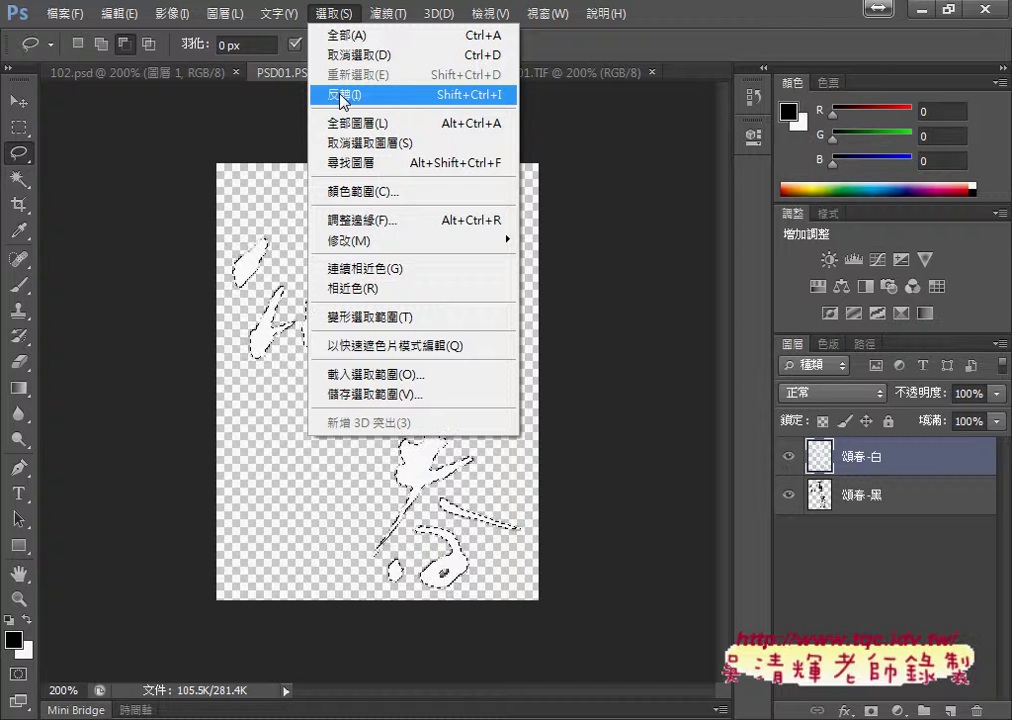
{"action": "left_click", "coordinate": [641, 44]}
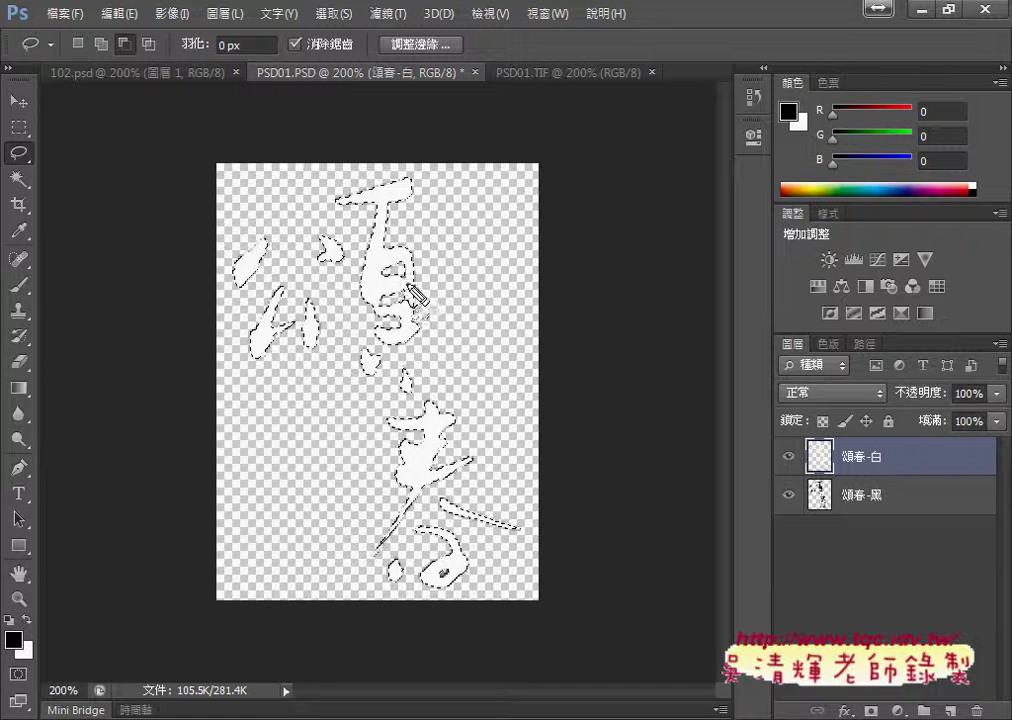
{"action": "left_click_drag", "start_coordinate": [402, 258], "coordinate": [396, 300]}
{"action": "left_click_drag", "start_coordinate": [437, 578], "coordinate": [448, 570]}
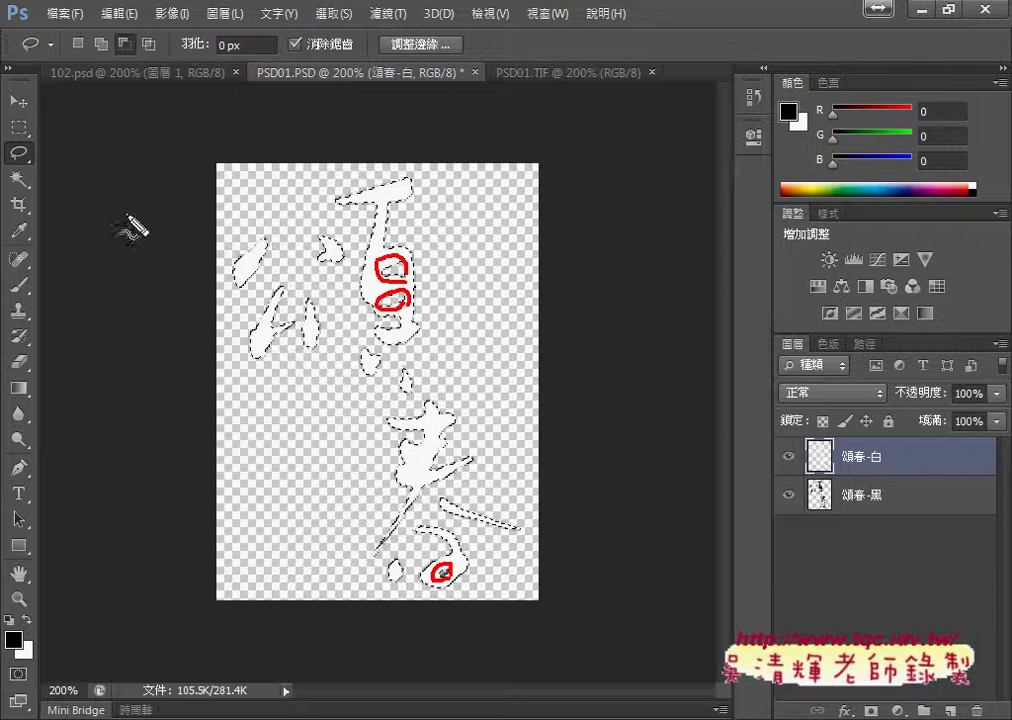
{"action": "mouse_move", "coordinate": [28, 166]}
{"action": "left_mouse_down"}
{"action": "mouse_move", "coordinate": [12, 158]}
{"action": "mouse_move", "coordinate": [14, 140]}
{"action": "mouse_move", "coordinate": [34, 138]}
{"action": "mouse_move", "coordinate": [40, 160]}
{"action": "left_mouse_up"}
{"action": "left_click_drag", "start_coordinate": [116, 36], "coordinate": [132, 60]}
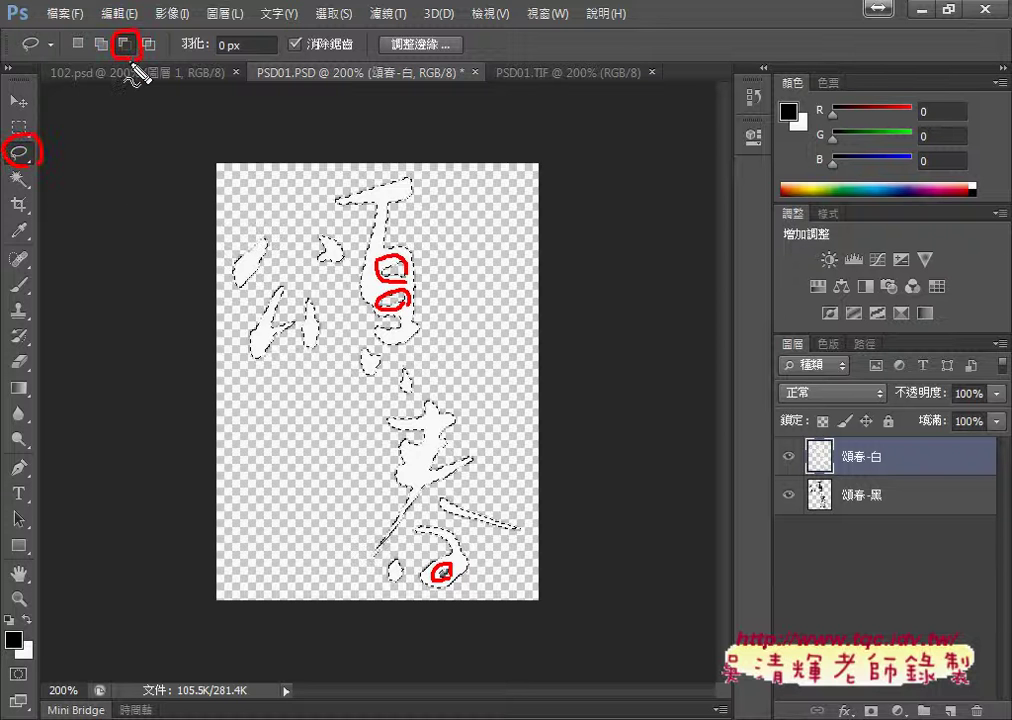
{"action": "mouse_move", "coordinate": [42, 140]}
{"action": "left_mouse_down"}
{"action": "mouse_move", "coordinate": [112, 92]}
{"action": "mouse_move", "coordinate": [122, 62]}
{"action": "left_mouse_up"}
Refill the selection with White, then deselect it via 選取 > 取消選取
{"action": "left_click", "coordinate": [128, 13]}
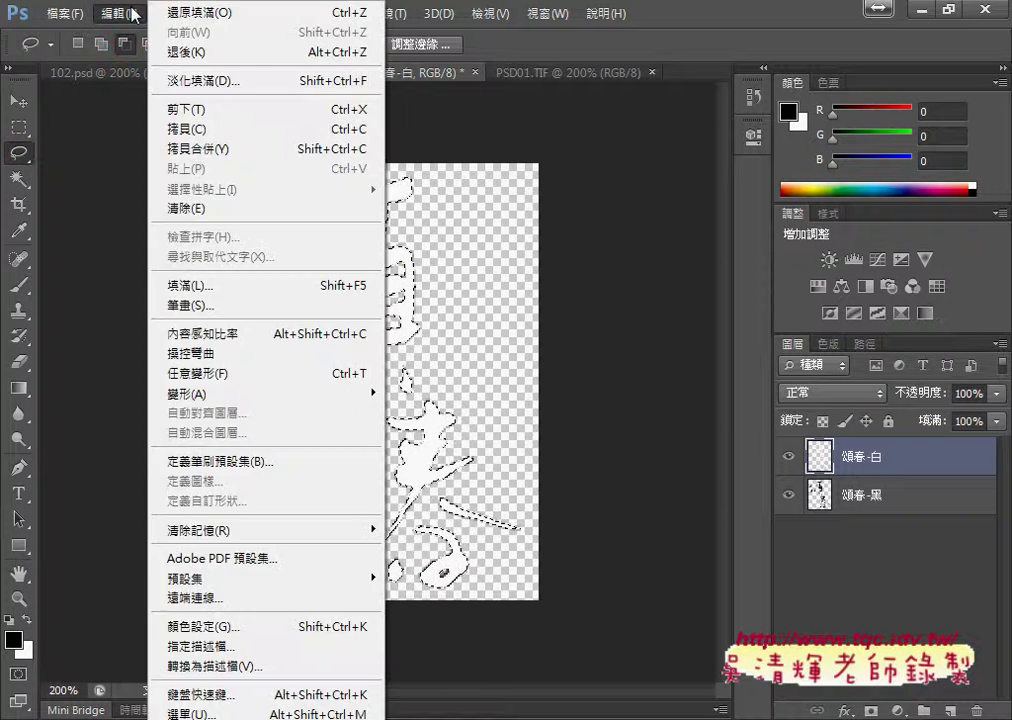
{"action": "left_click", "coordinate": [185, 288]}
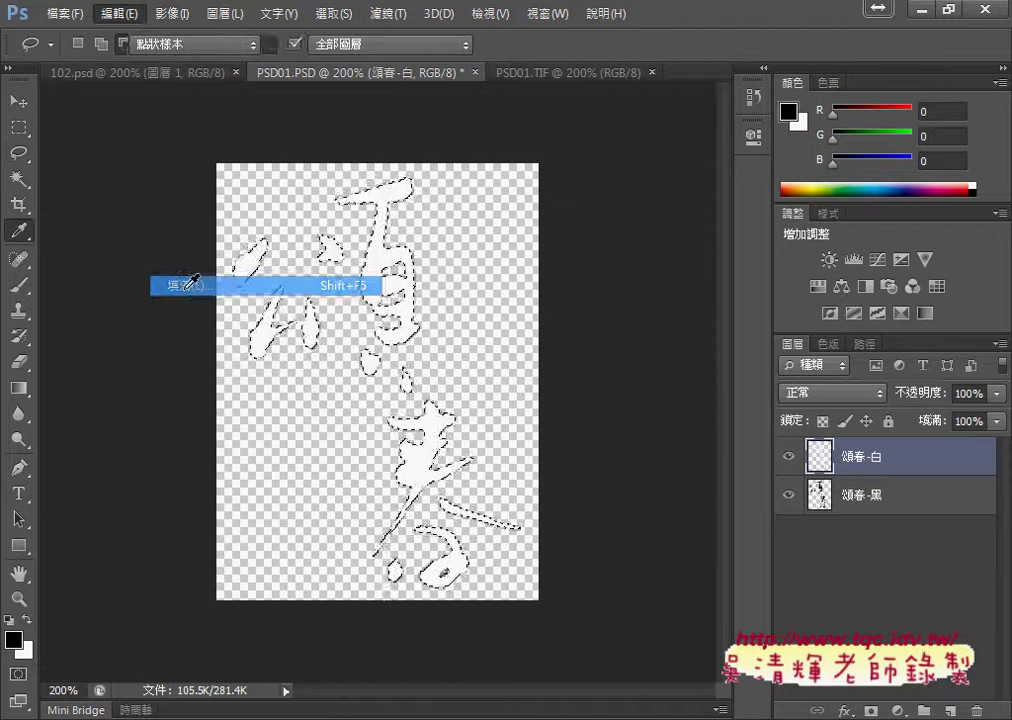
{"action": "left_click", "coordinate": [553, 220]}
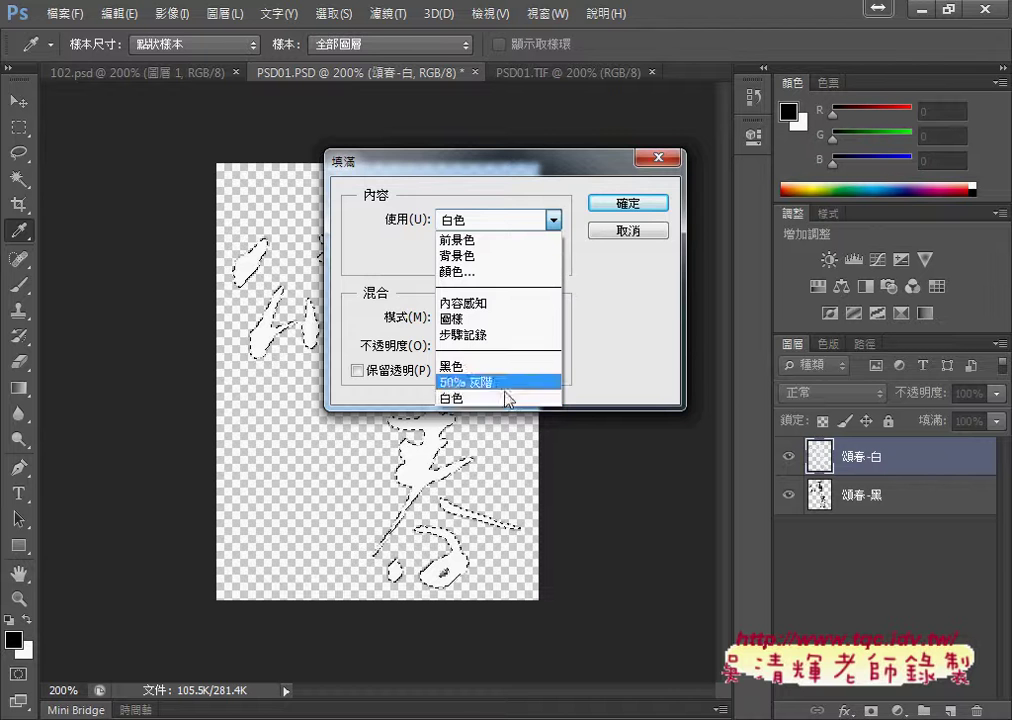
{"action": "left_click", "coordinate": [631, 210]}
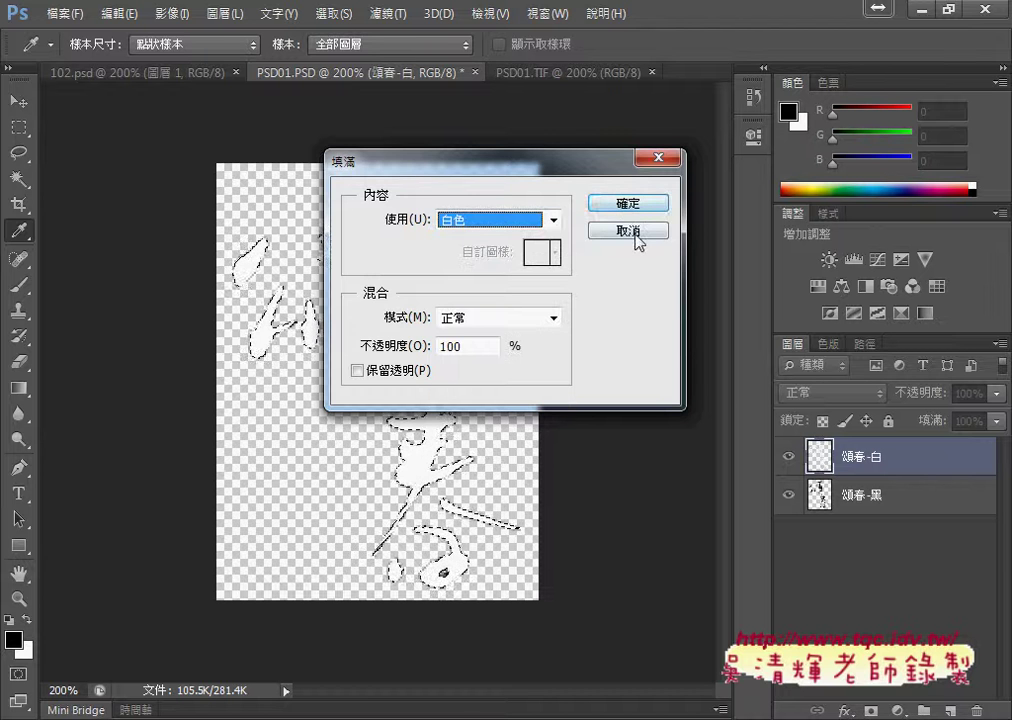
{"action": "key", "text": "Return"}
{"action": "key", "text": "l"}
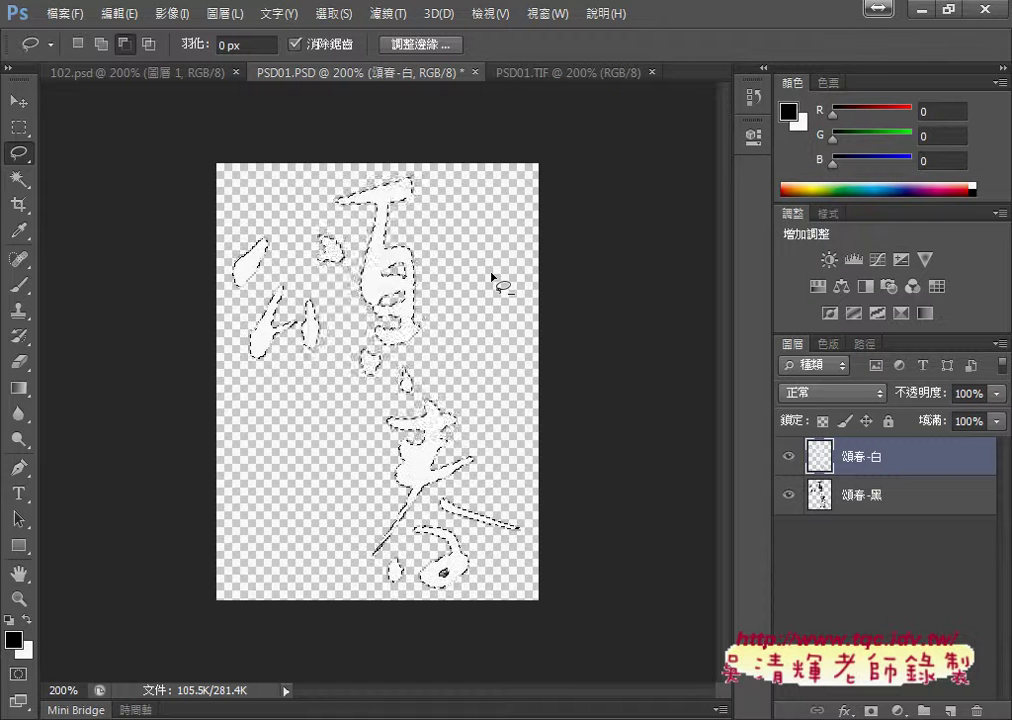
{"action": "left_click", "coordinate": [343, 16]}
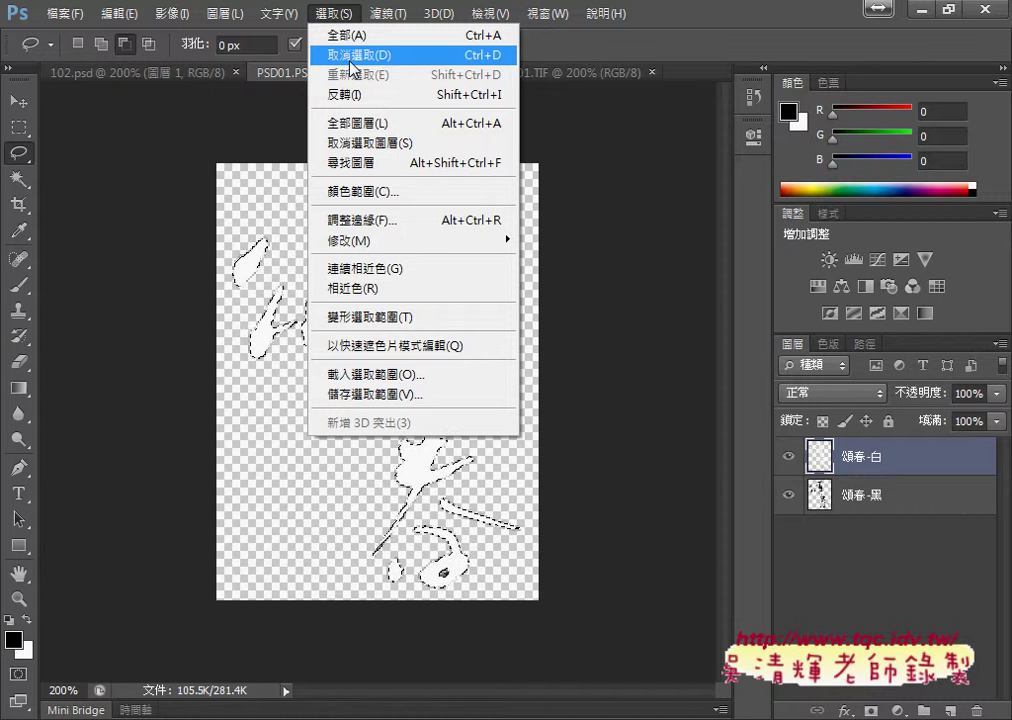
{"action": "left_click", "coordinate": [351, 63]}
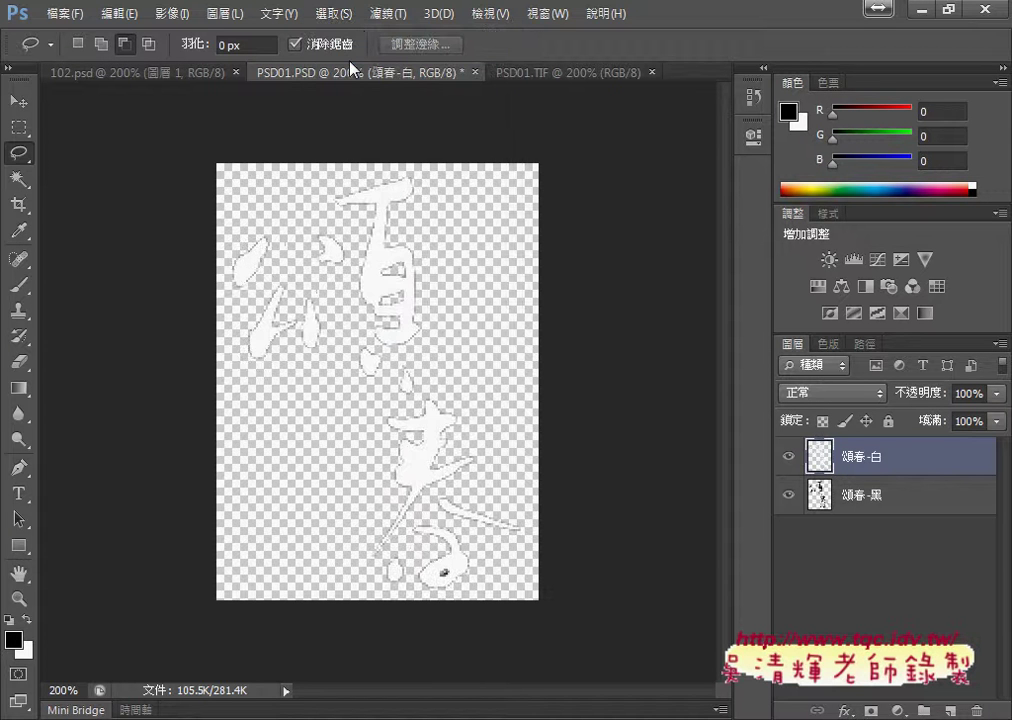
Shift the 頌春-白 layer about 0.28 cm left over 頌春-黑, checking against PSD01.TIF
{"action": "left_click", "coordinate": [545, 74]}
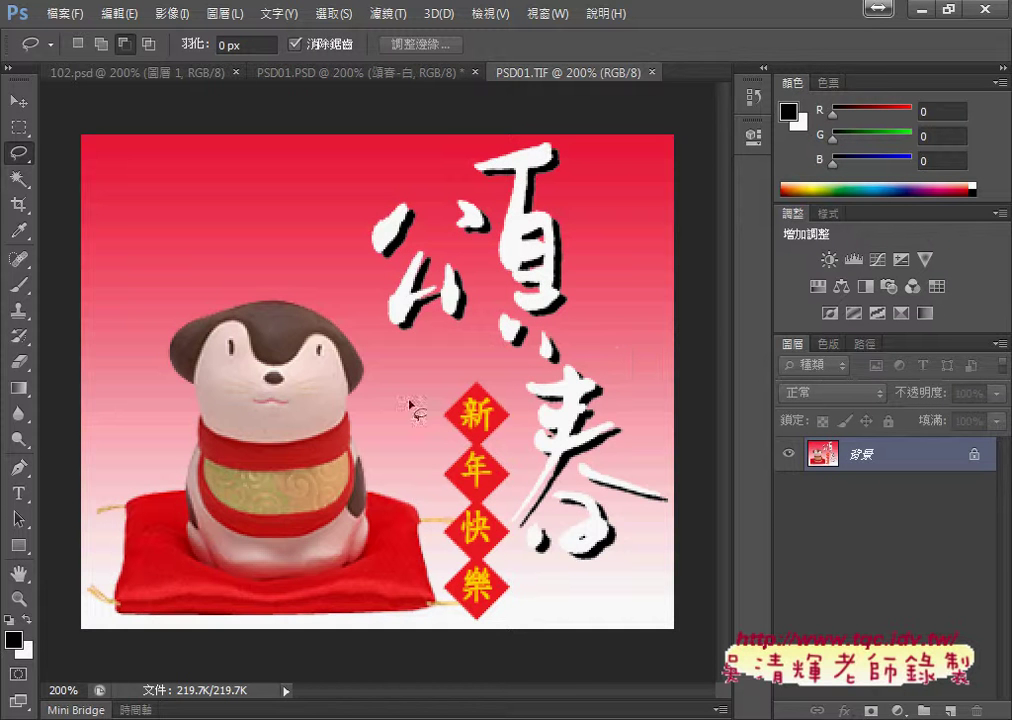
{"action": "left_click", "coordinate": [398, 71]}
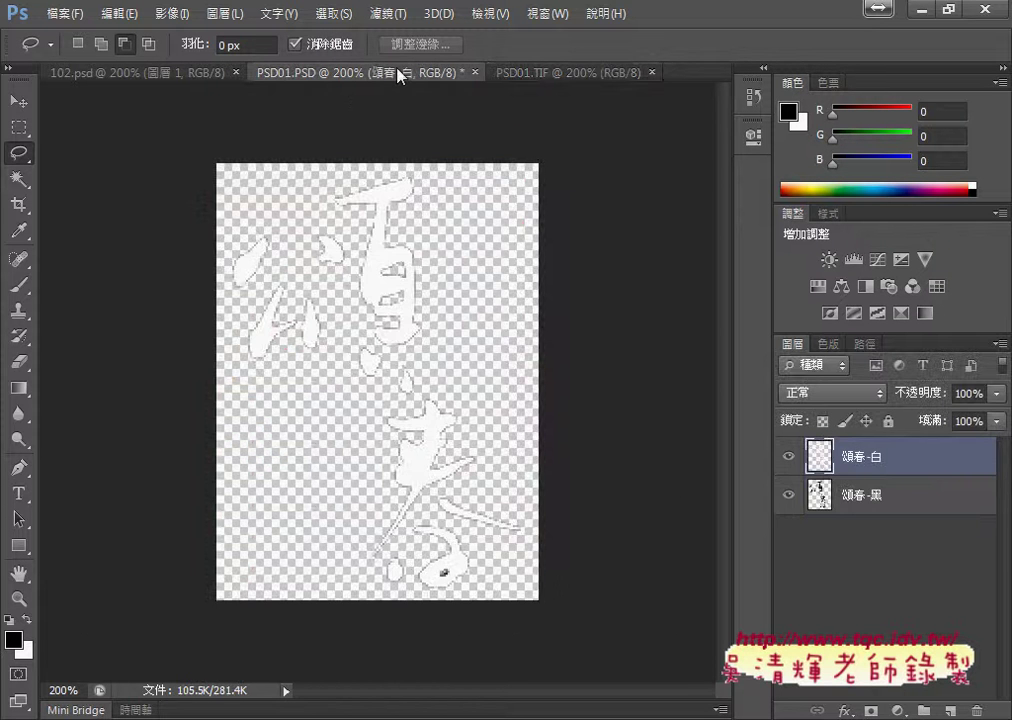
{"action": "left_click", "coordinate": [17, 104]}
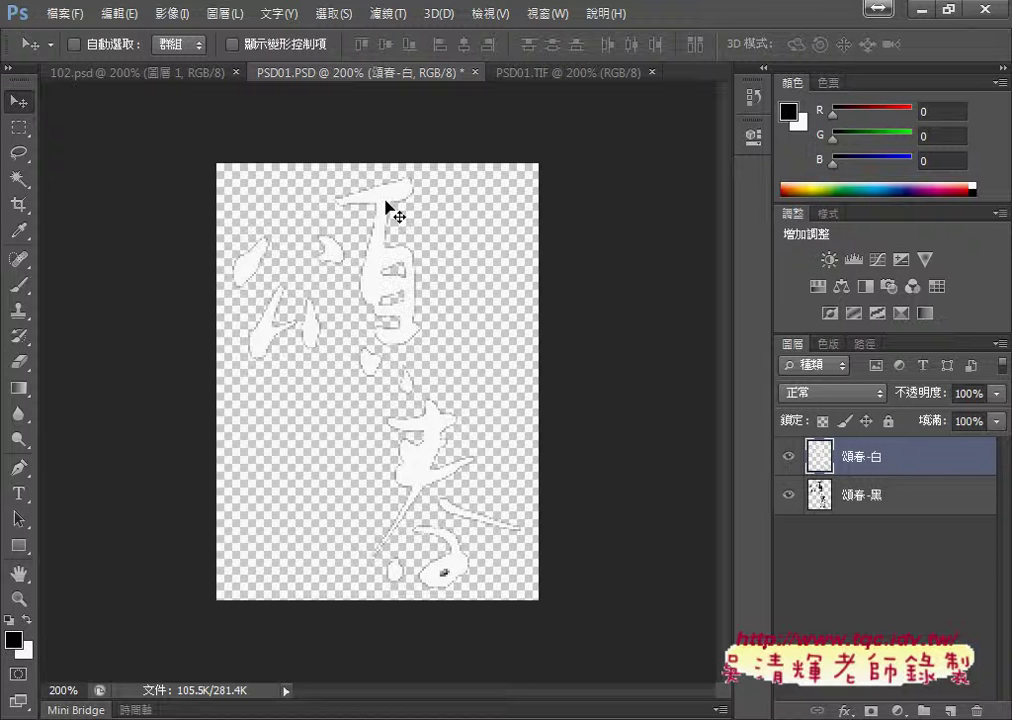
{"action": "left_click_drag", "start_coordinate": [386, 206], "coordinate": [370, 198]}
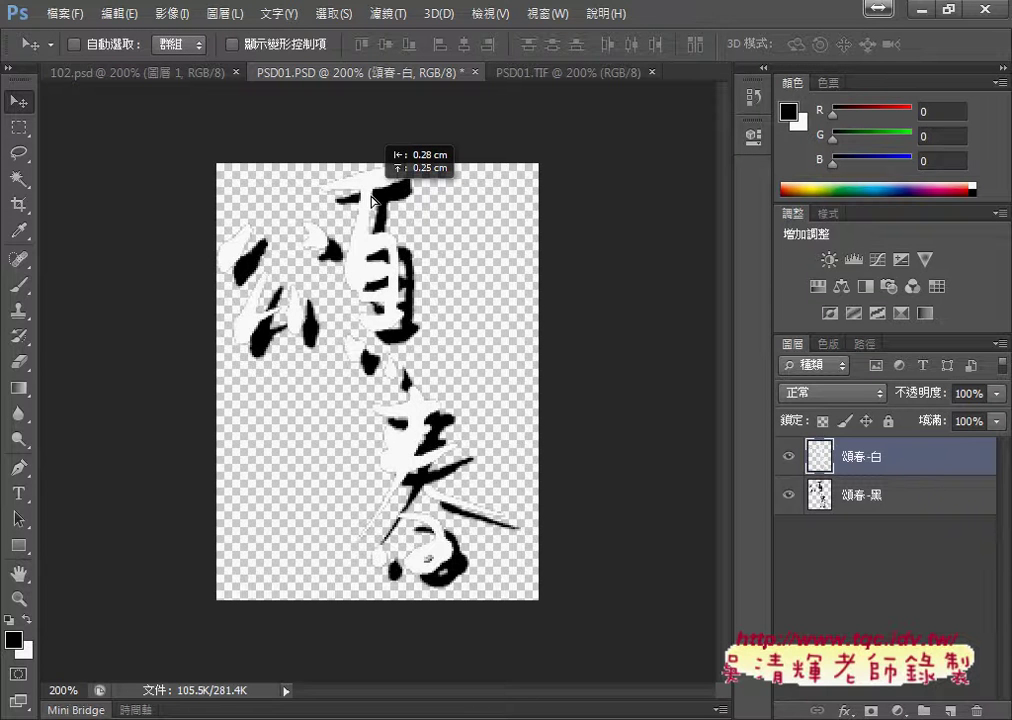
{"action": "mouse_move", "coordinate": [372, 200]}
{"action": "left_mouse_down"}
{"action": "mouse_move", "coordinate": [387, 208]}
{"action": "mouse_move", "coordinate": [377, 210]}
{"action": "mouse_move", "coordinate": [366, 187]}
{"action": "left_mouse_up"}
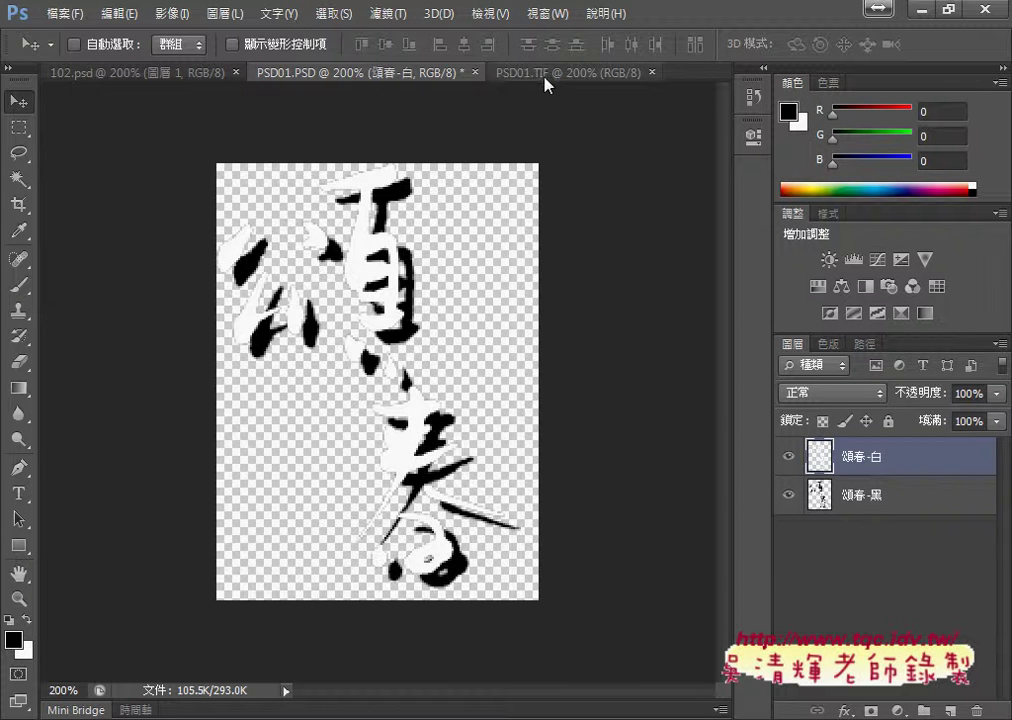
{"action": "left_click", "coordinate": [545, 78]}
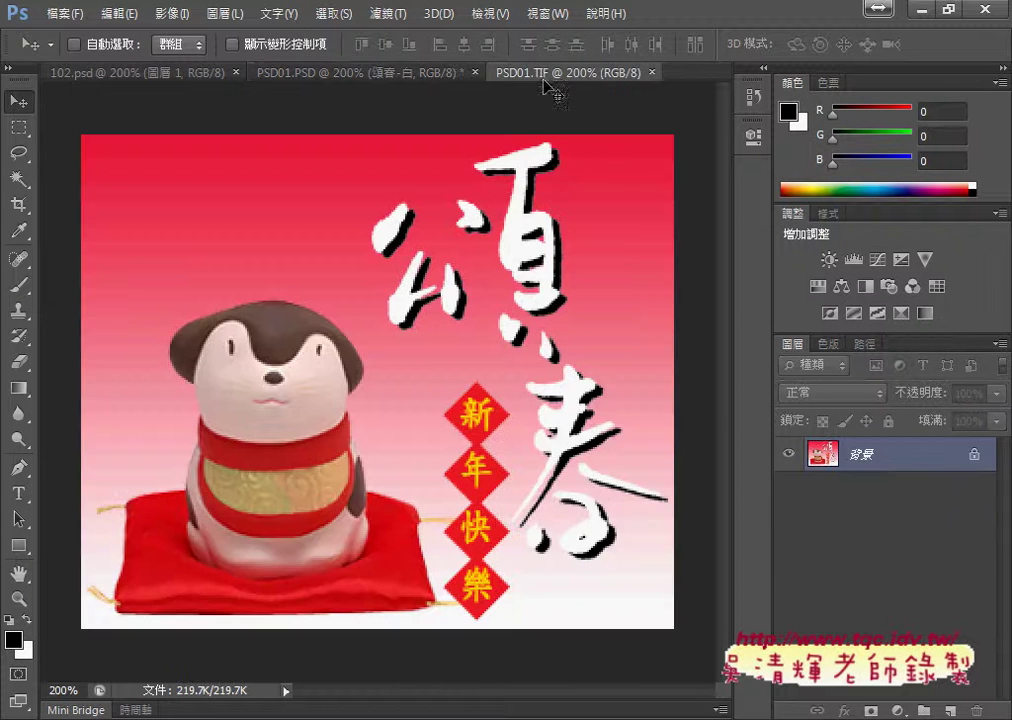
{"action": "left_click", "coordinate": [418, 78]}
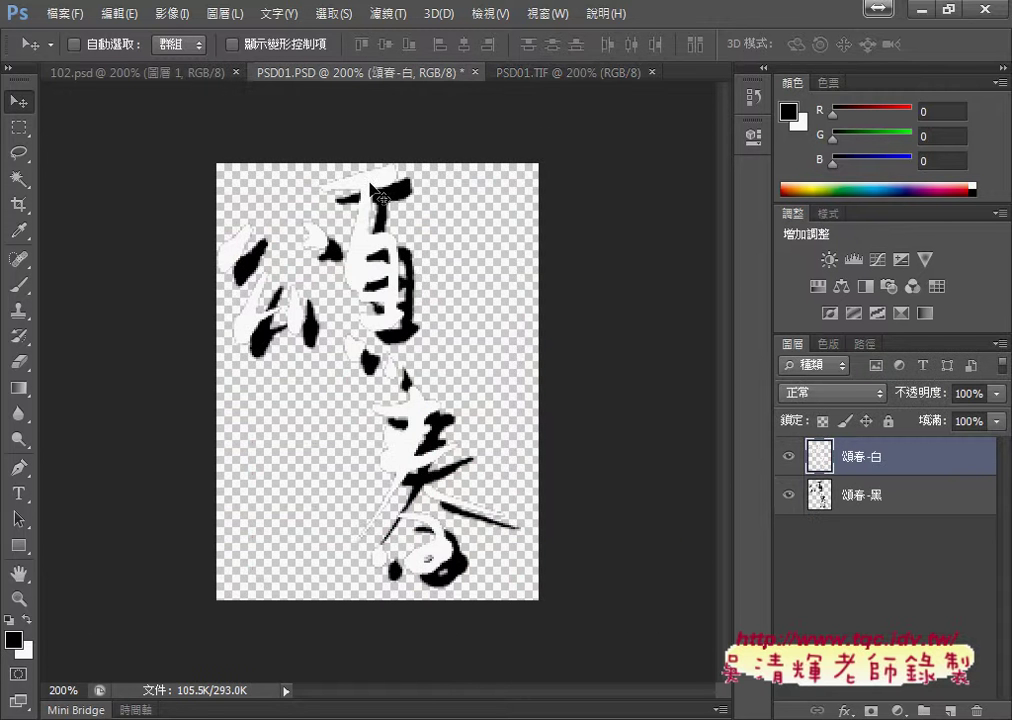
Drag and nudge 頌春-白 back down so it sits exactly over 頌春-黑
{"action": "left_click_drag", "start_coordinate": [372, 185], "coordinate": [378, 205]}
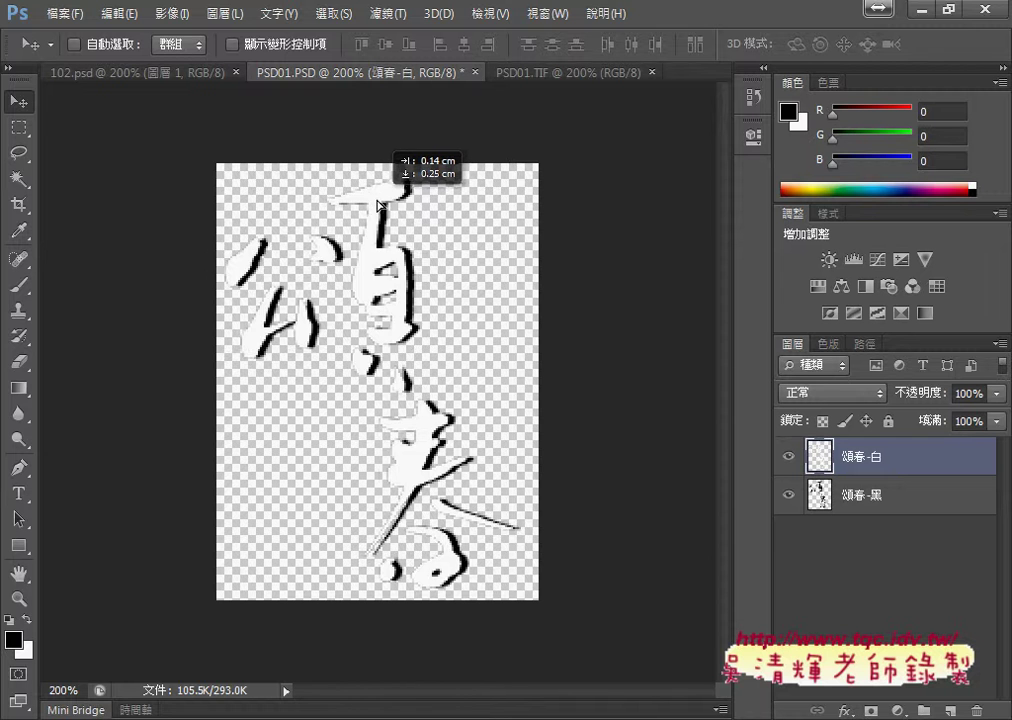
{"action": "key", "text": "Right"}
{"action": "key", "text": "Right"}
{"action": "key", "text": "Right"}
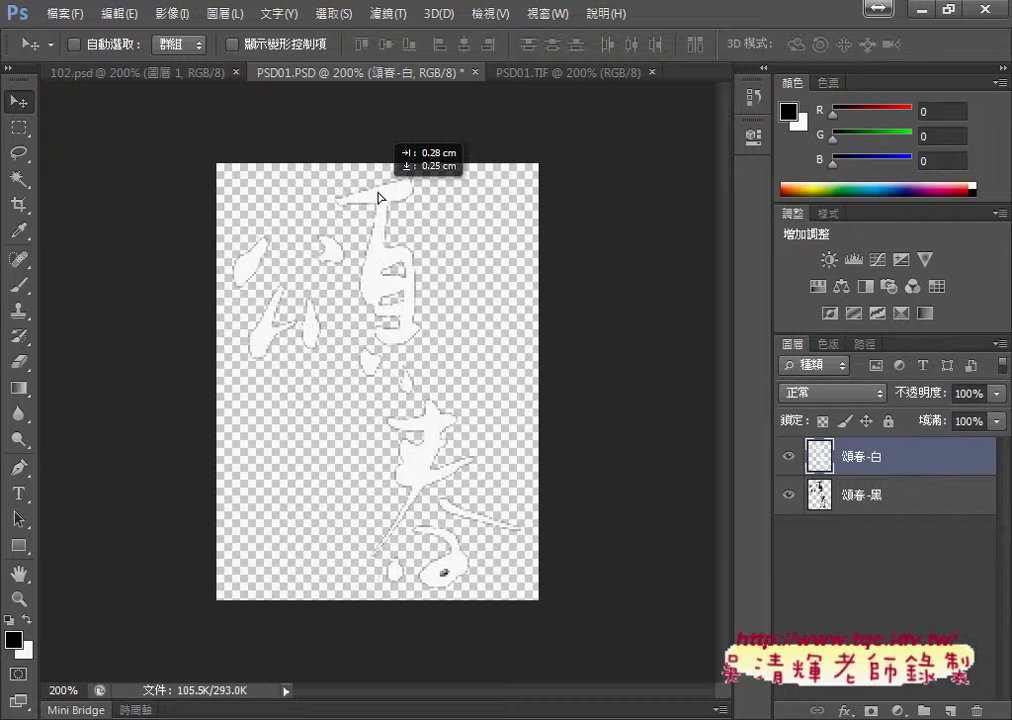
{"action": "left_click_drag", "start_coordinate": [378, 197], "coordinate": [378, 194]}
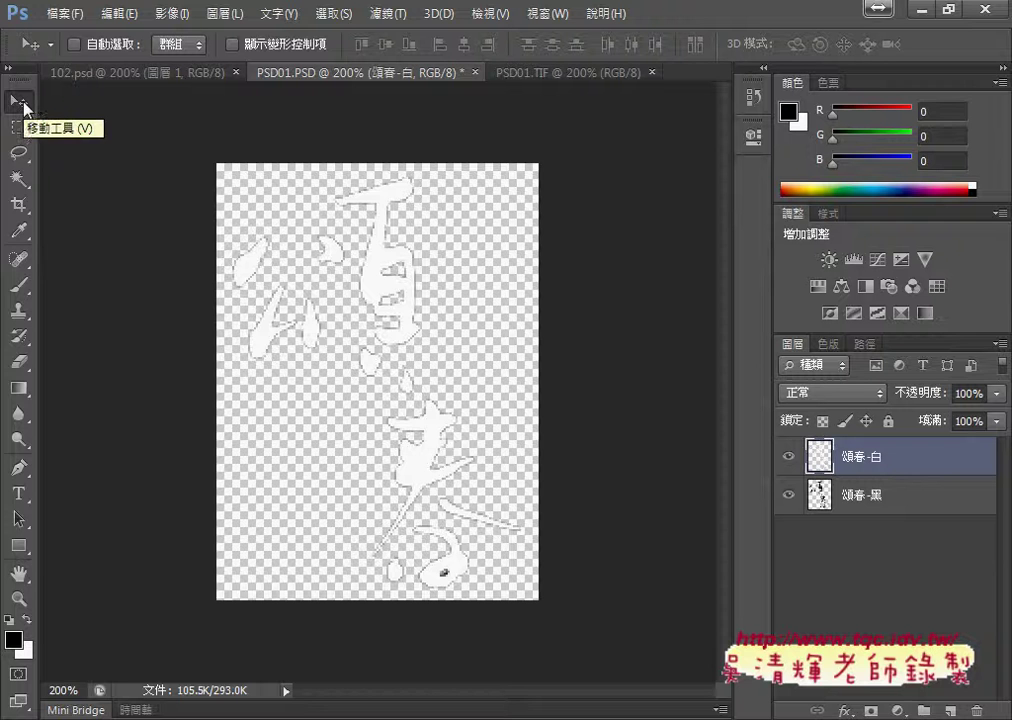
{"action": "left_click_drag", "start_coordinate": [30, 90], "coordinate": [33, 122]}
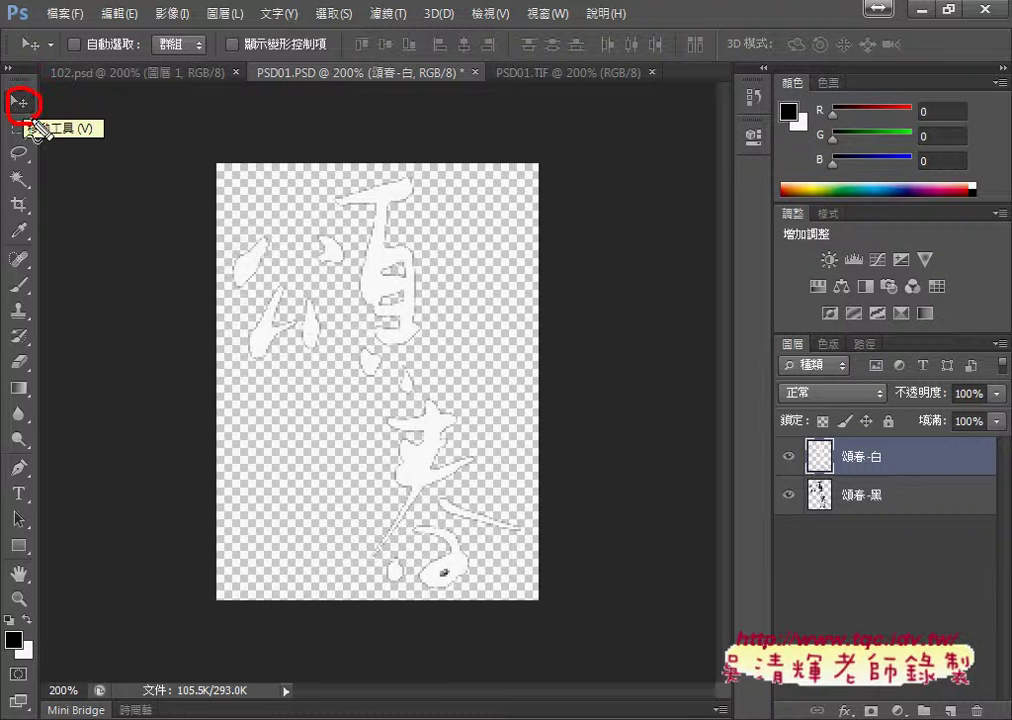
{"action": "key", "text": "Escape"}
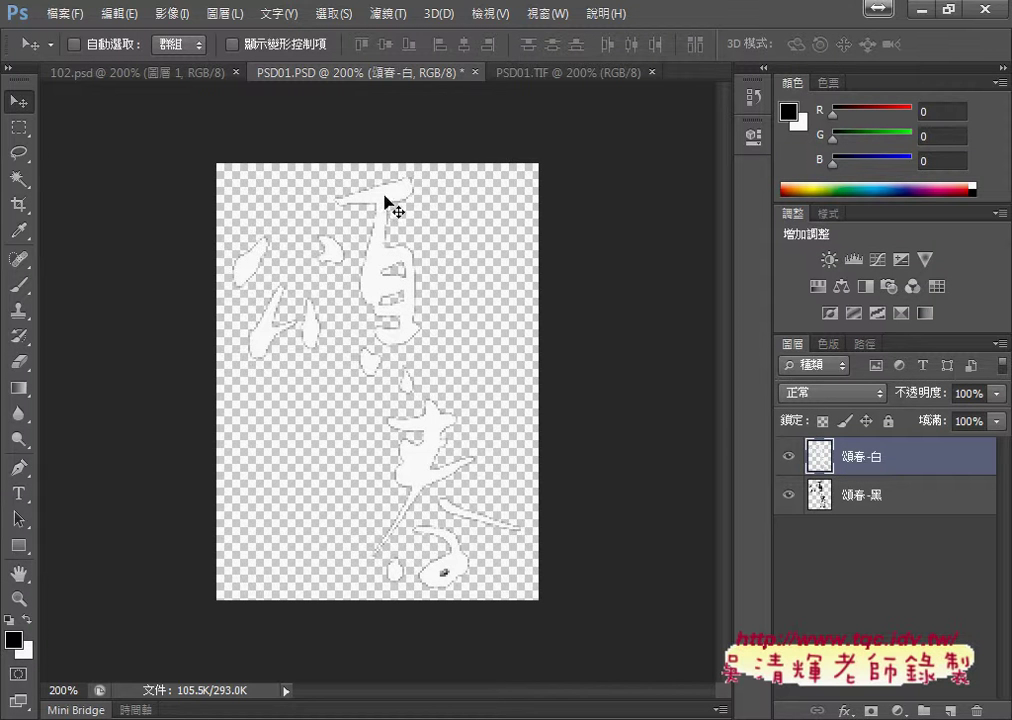
{"action": "left_click_drag", "start_coordinate": [385, 203], "coordinate": [382, 205]}
Compare the realigned layers against the PSD01.TIF reference, then return to PSD01.PSD
{"action": "left_click", "coordinate": [567, 73]}
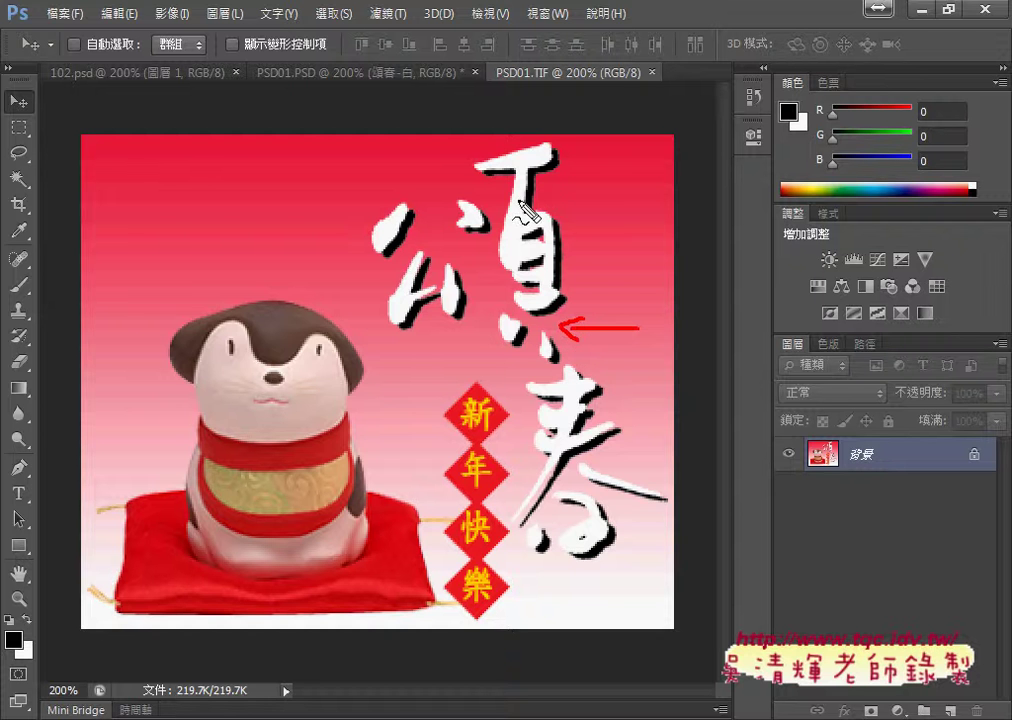
{"action": "left_click_drag", "start_coordinate": [608, 287], "coordinate": [608, 240]}
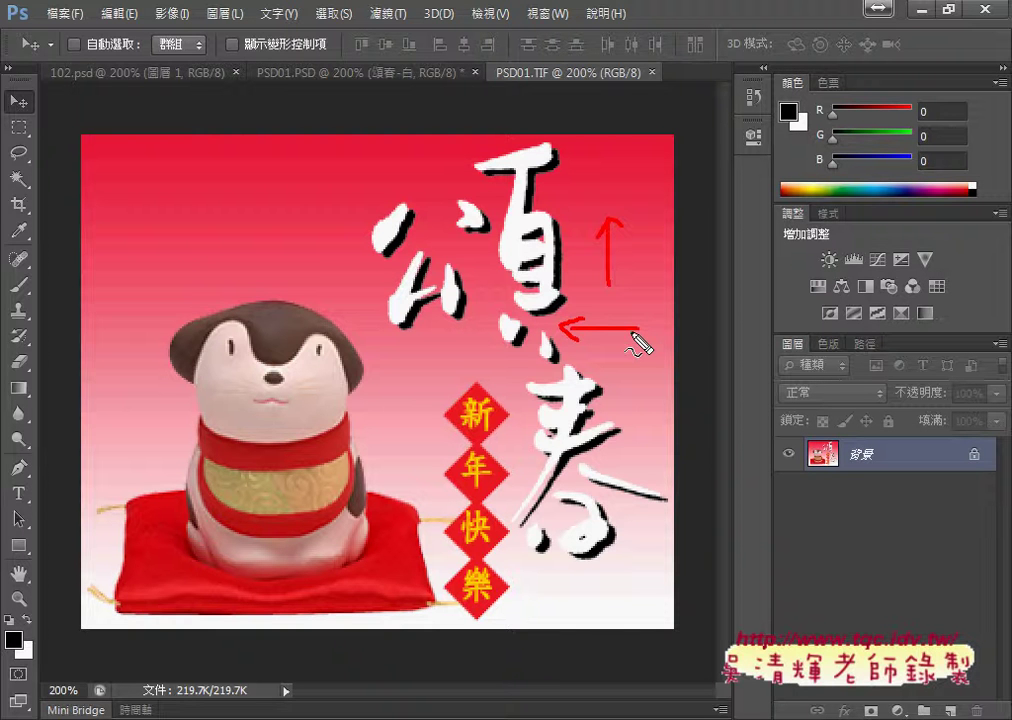
{"action": "key", "text": "Escape"}
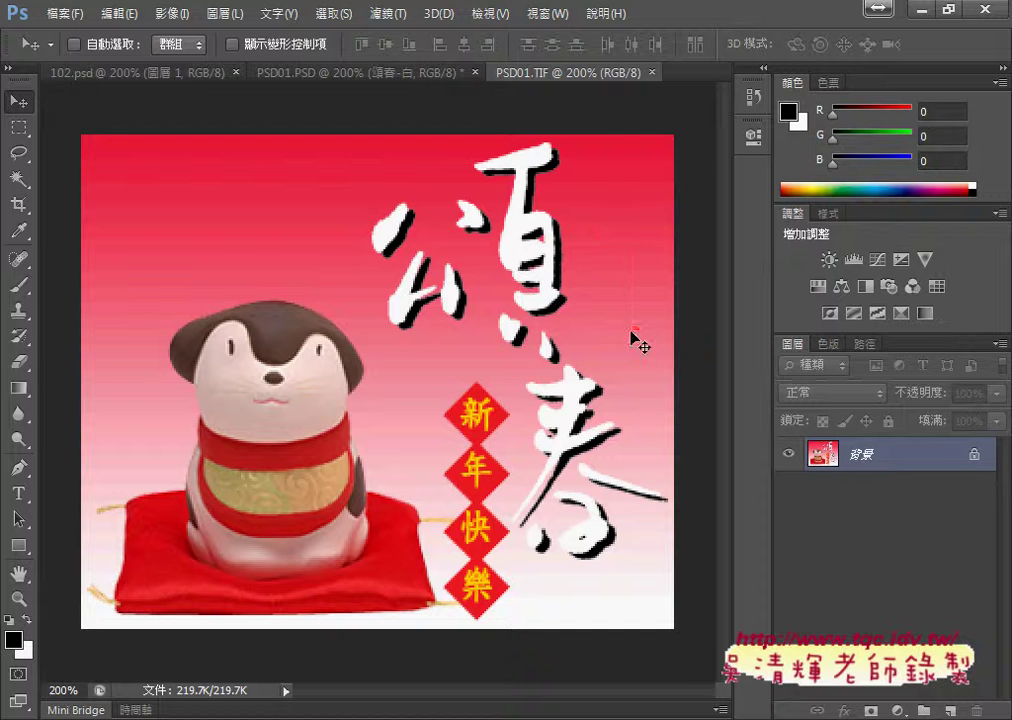
{"action": "left_click", "coordinate": [370, 72]}
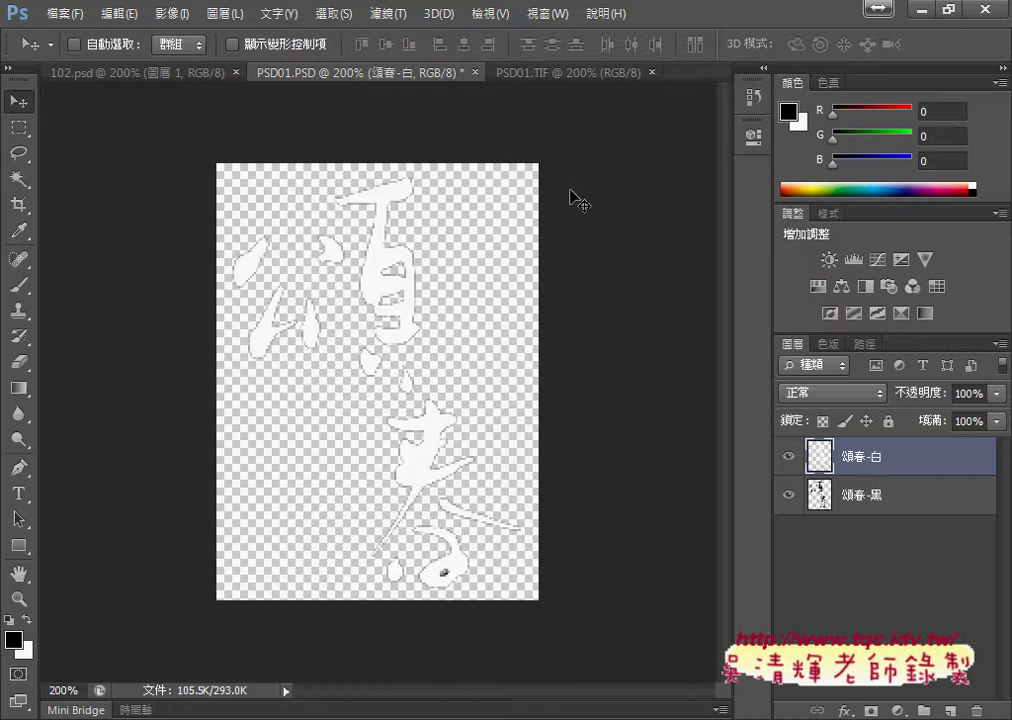
Nudge 頌春-白 up and right with six Right and six Up arrow taps
{"action": "key", "text": "Right"}
{"action": "key", "text": "Up"}
{"action": "key", "text": "Right"}
{"action": "key", "text": "Up"}
{"action": "key", "text": "Right"}
{"action": "key", "text": "Up"}
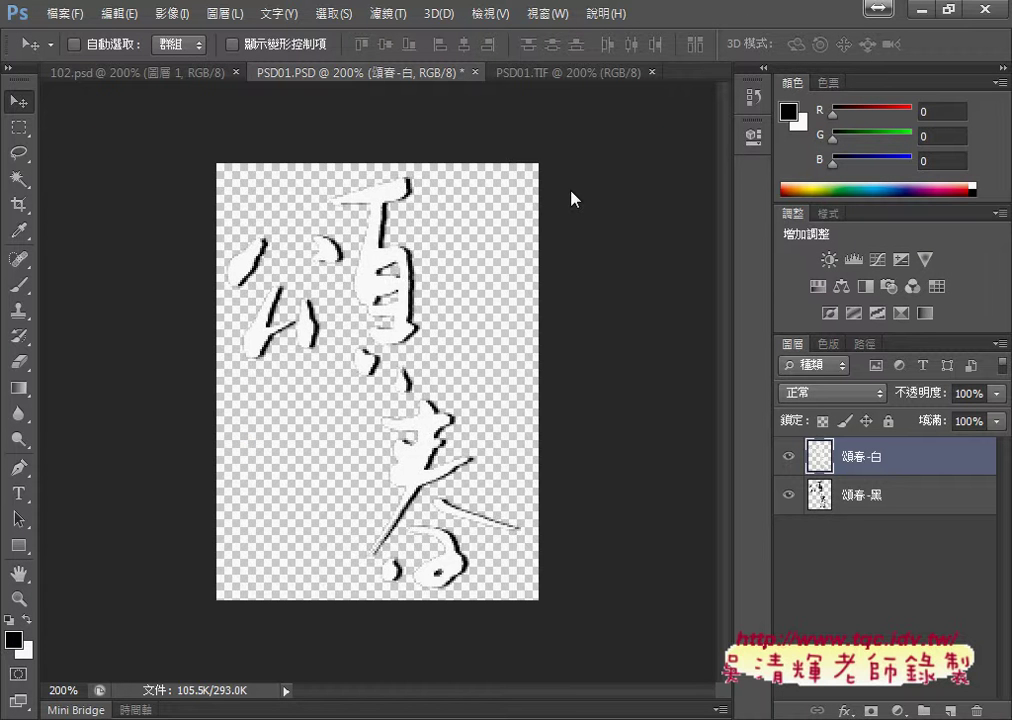
{"action": "key", "text": "Right"}
{"action": "key", "text": "Up"}
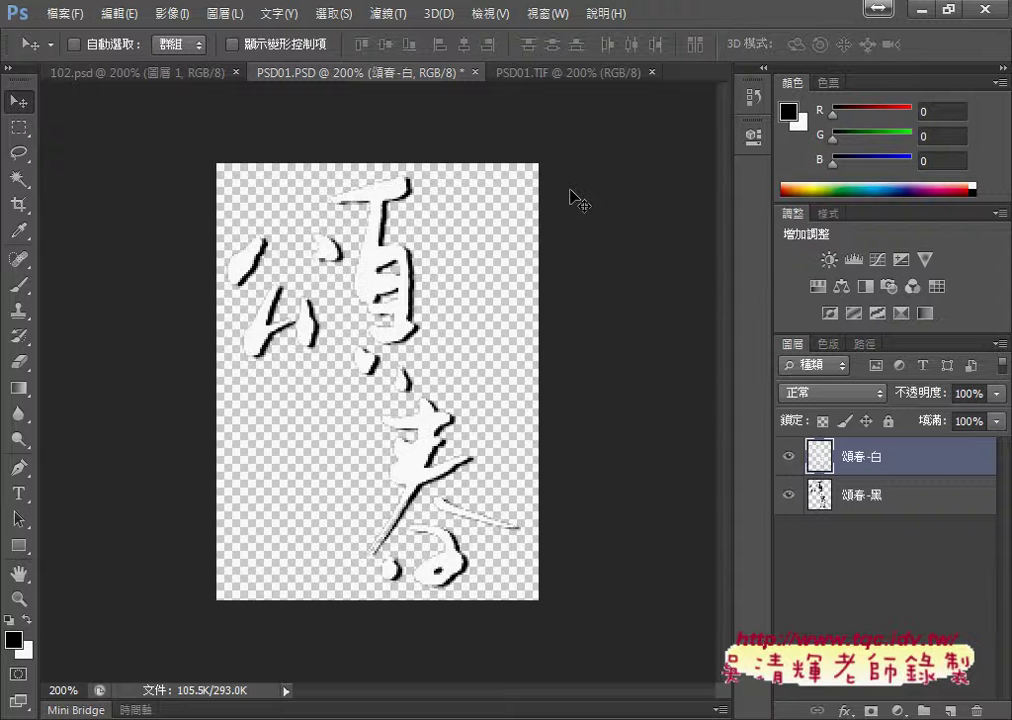
{"action": "key", "text": "Right"}
{"action": "key", "text": "Up"}
{"action": "key", "text": "Right"}
{"action": "key", "text": "Up"}
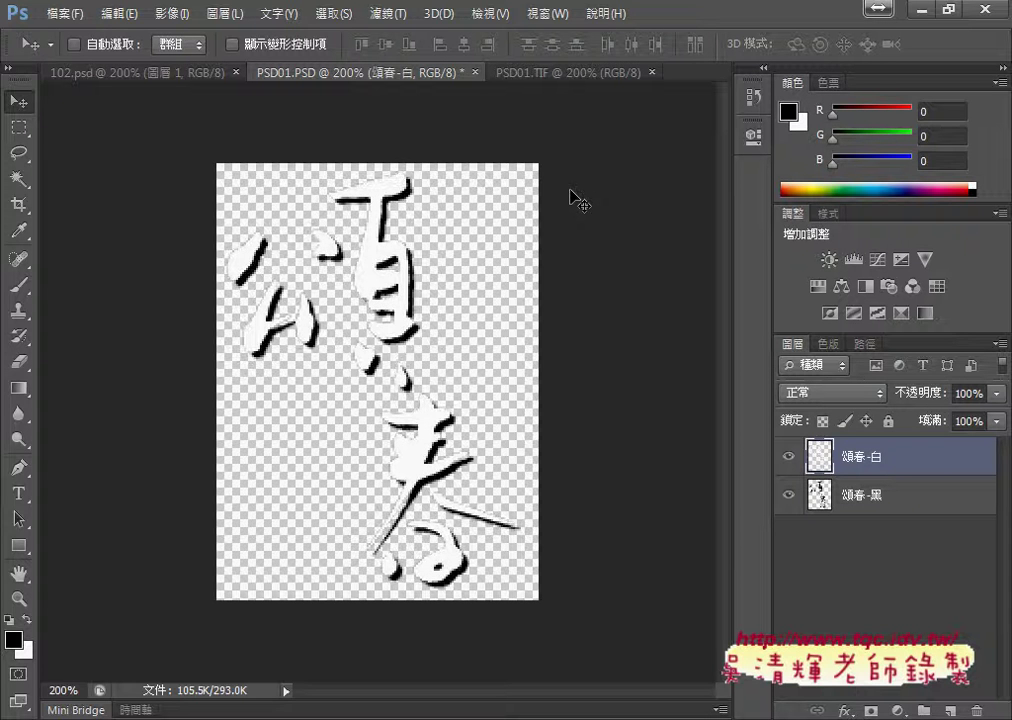
Check the shadow offset against PSD01.TIF, then nudge 頌春-白 up once more to widen it
{"action": "left_click", "coordinate": [582, 78]}
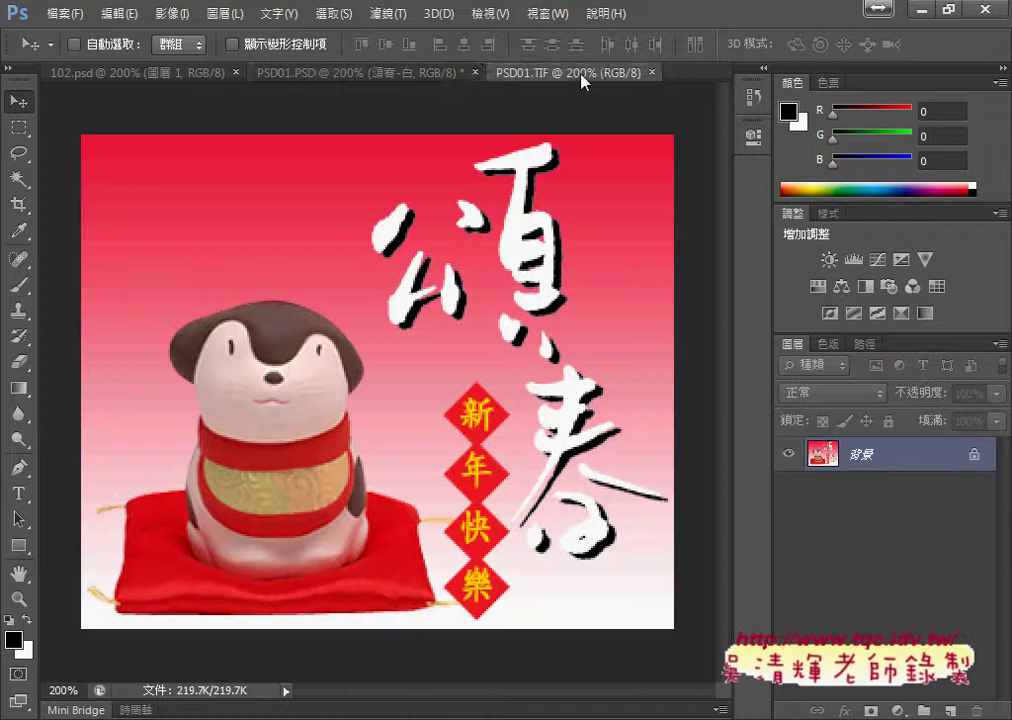
{"action": "left_click", "coordinate": [434, 84]}
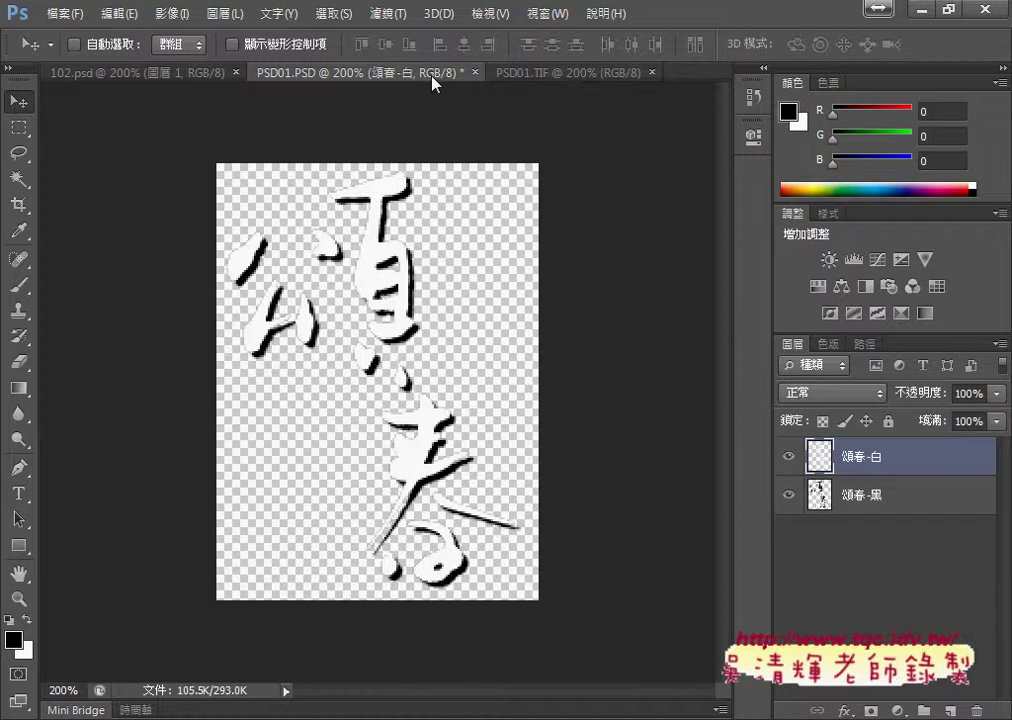
{"action": "left_click", "coordinate": [535, 73]}
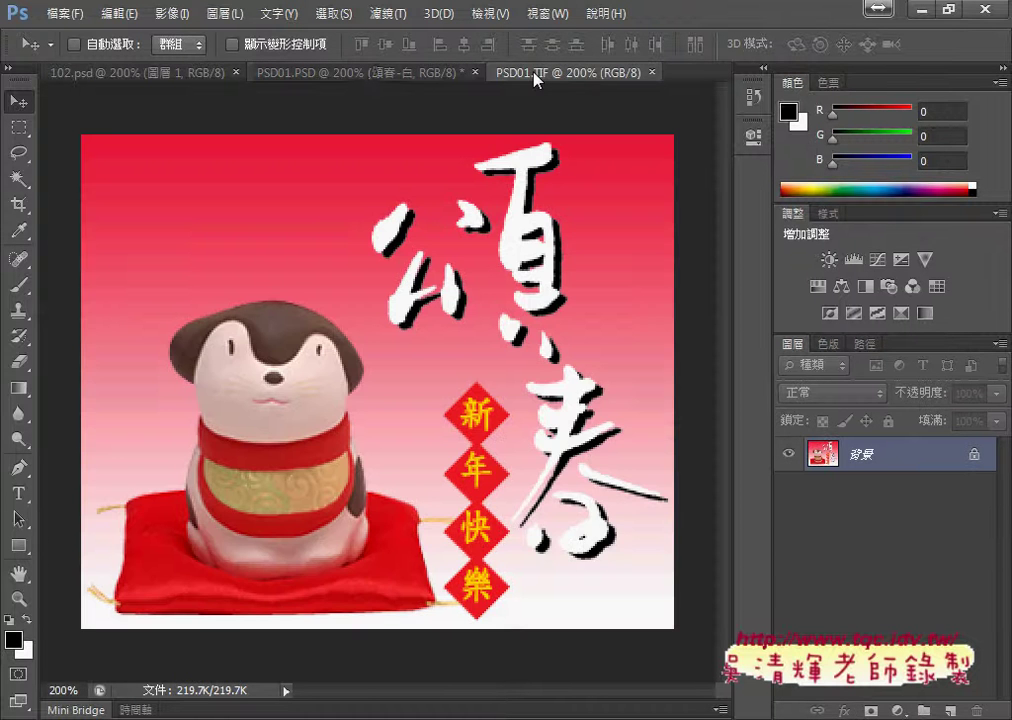
{"action": "left_click", "coordinate": [369, 78]}
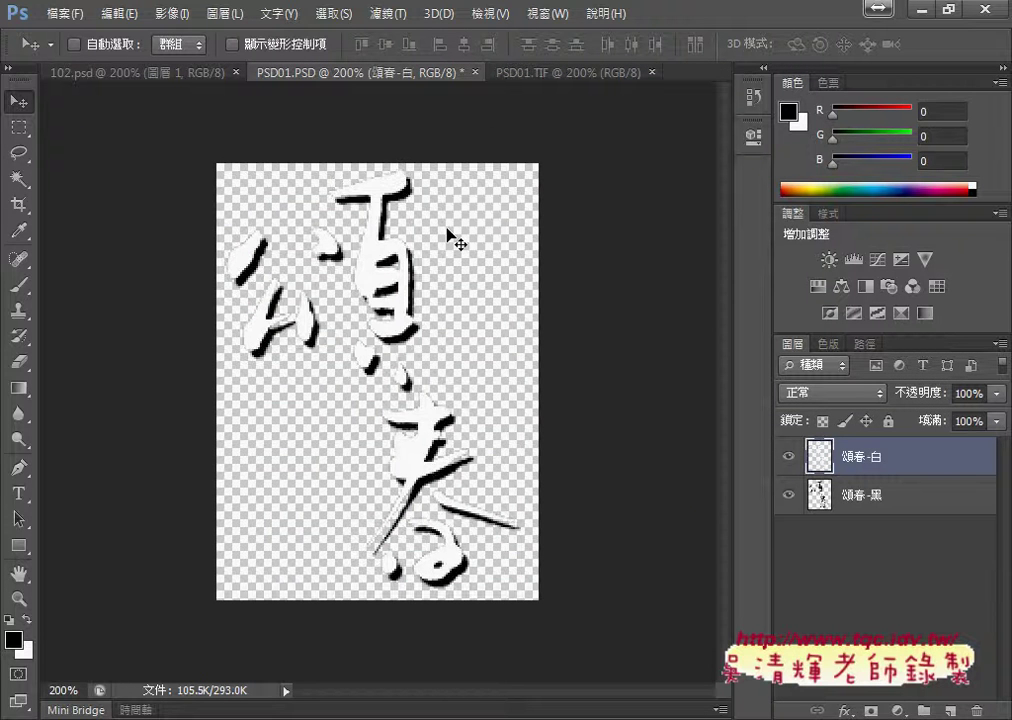
{"action": "key", "text": "Up"}
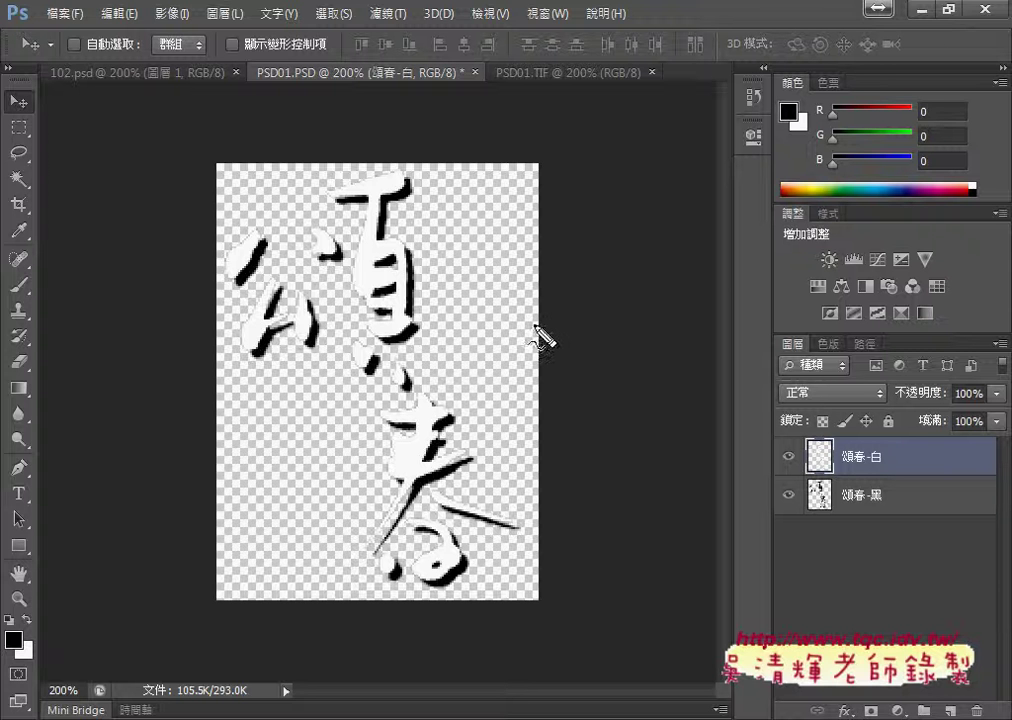
{"action": "left_click_drag", "start_coordinate": [840, 528], "coordinate": [858, 508]}
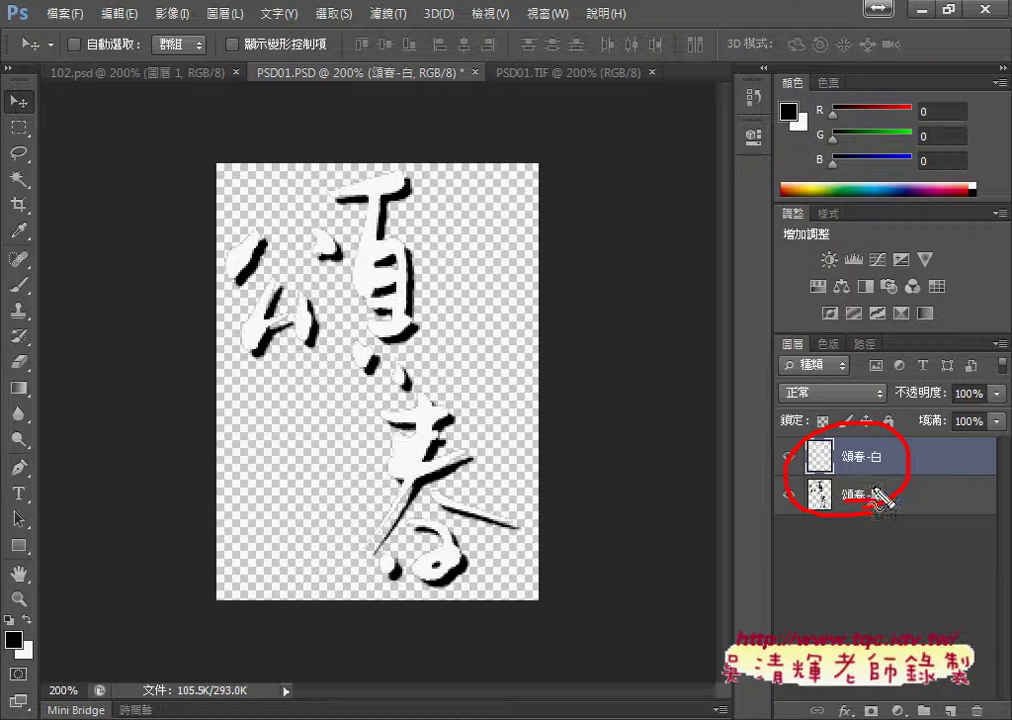
{"action": "left_click_drag", "start_coordinate": [843, 465], "coordinate": [873, 464]}
{"action": "left_click_drag", "start_coordinate": [951, 487], "coordinate": [946, 492]}
{"action": "mouse_move", "coordinate": [22, 166]}
{"action": "left_mouse_down"}
{"action": "mouse_move", "coordinate": [40, 180]}
{"action": "mouse_move", "coordinate": [32, 172]}
{"action": "mouse_move", "coordinate": [192, 206]}
{"action": "mouse_move", "coordinate": [214, 200]}
{"action": "mouse_move", "coordinate": [203, 212]}
{"action": "left_mouse_up"}
{"action": "mouse_move", "coordinate": [36, 148]}
{"action": "left_mouse_down"}
{"action": "mouse_move", "coordinate": [12, 132]}
{"action": "mouse_move", "coordinate": [36, 150]}
{"action": "left_mouse_up"}
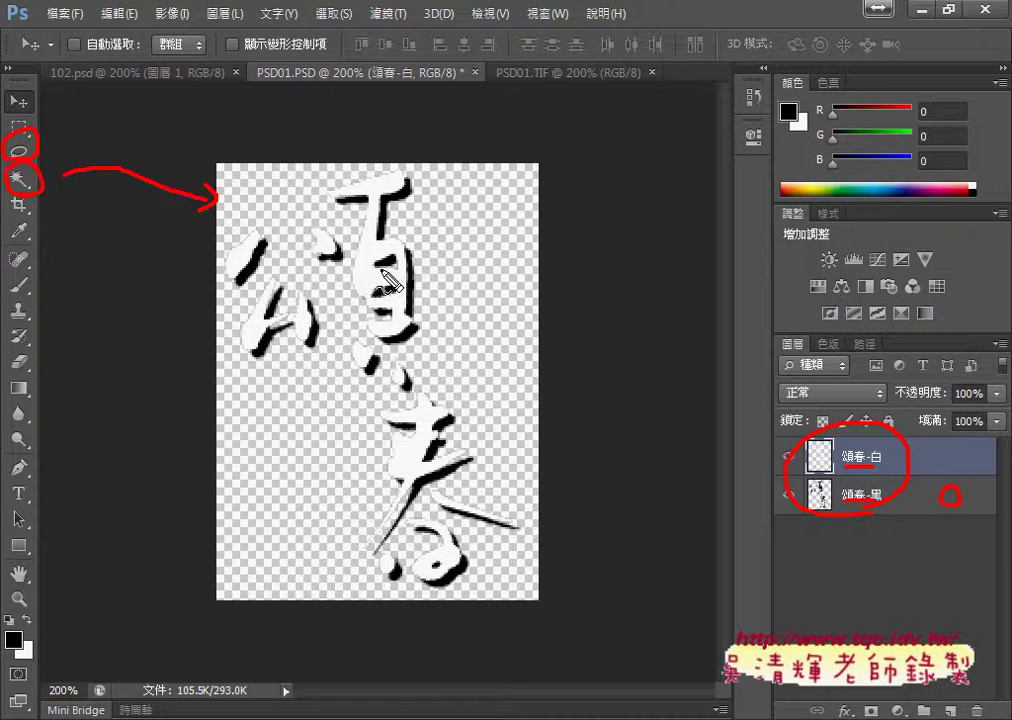
{"action": "mouse_move", "coordinate": [394, 256]}
{"action": "left_mouse_down"}
{"action": "mouse_move", "coordinate": [400, 266]}
{"action": "mouse_move", "coordinate": [384, 268]}
{"action": "left_mouse_up"}
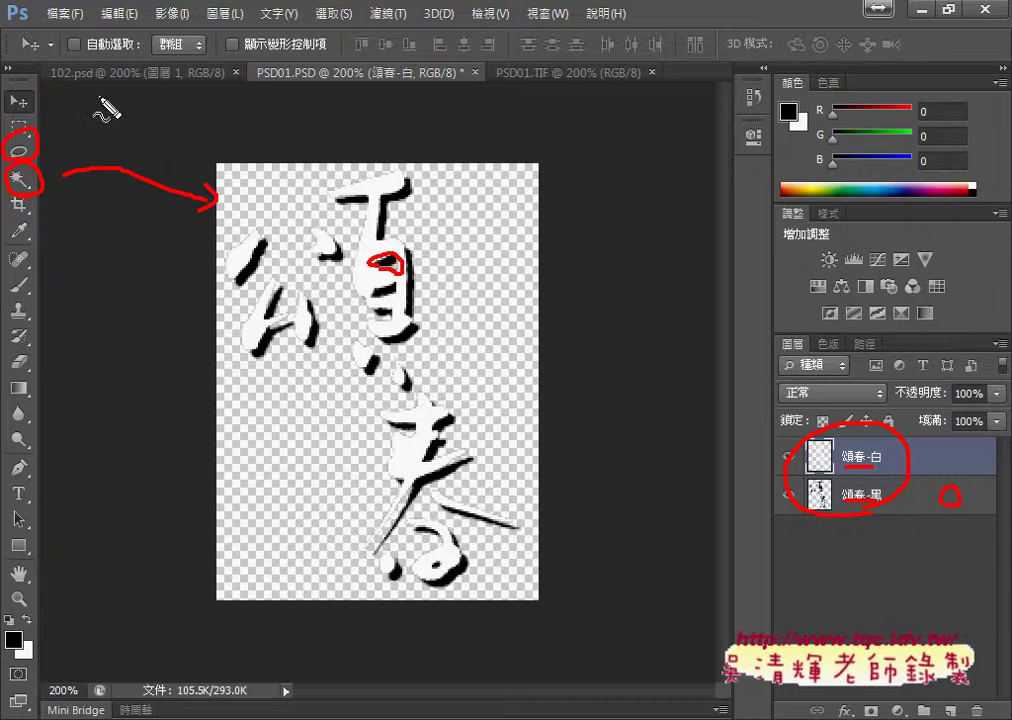
{"action": "key", "text": "Escape"}
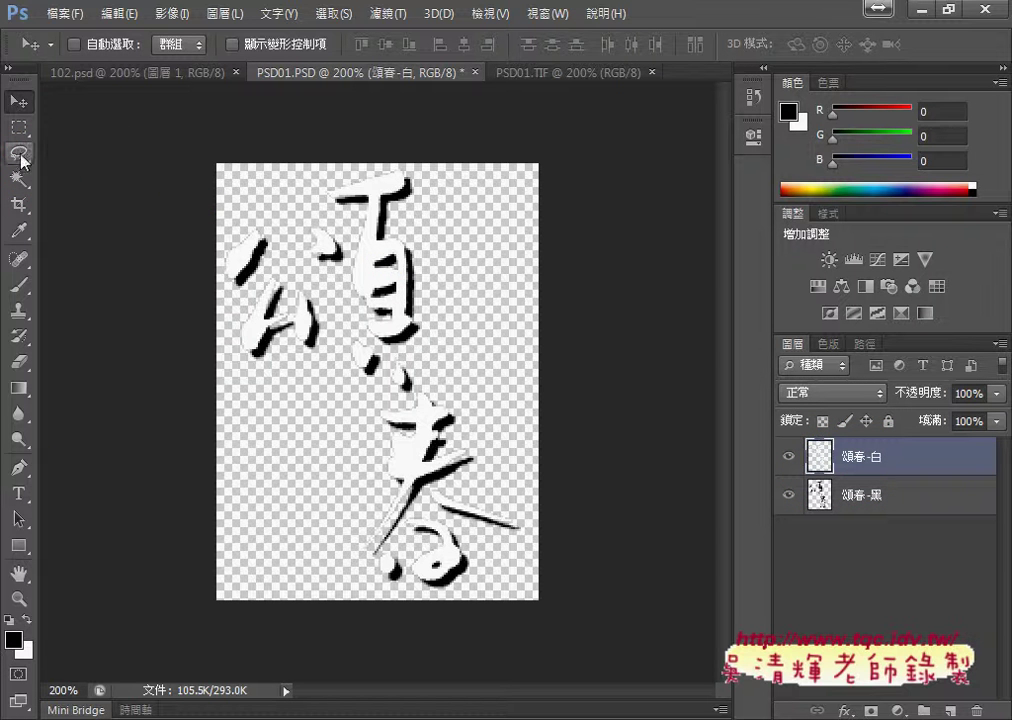
Select the Lasso tool for freehand selection on the white 頌春 layer
{"action": "left_click", "coordinate": [19, 154]}
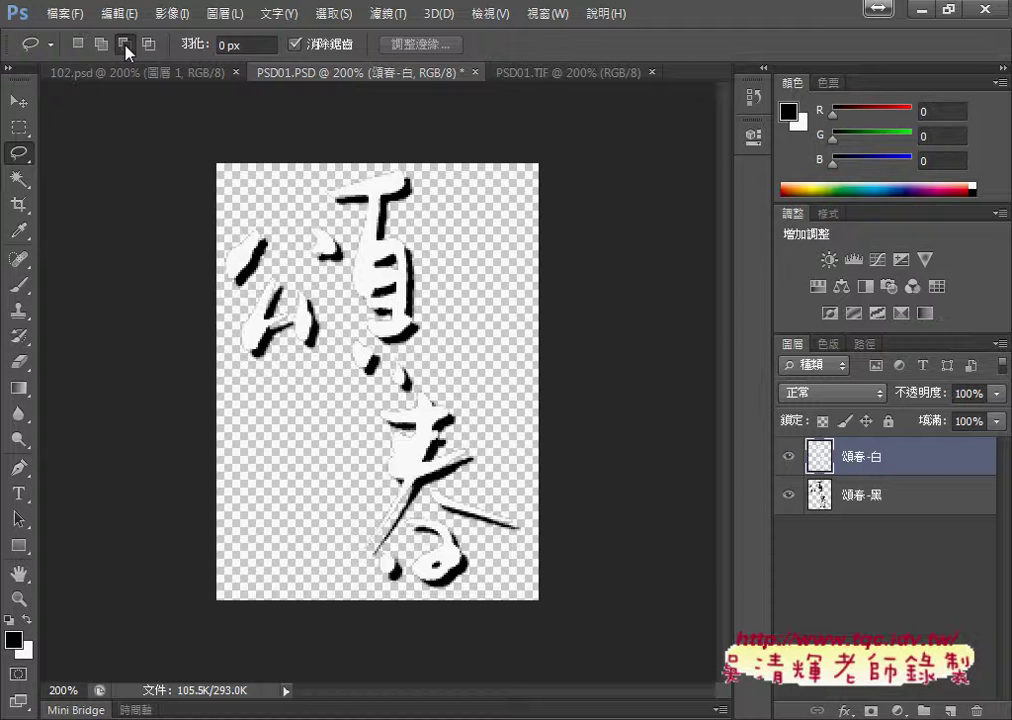